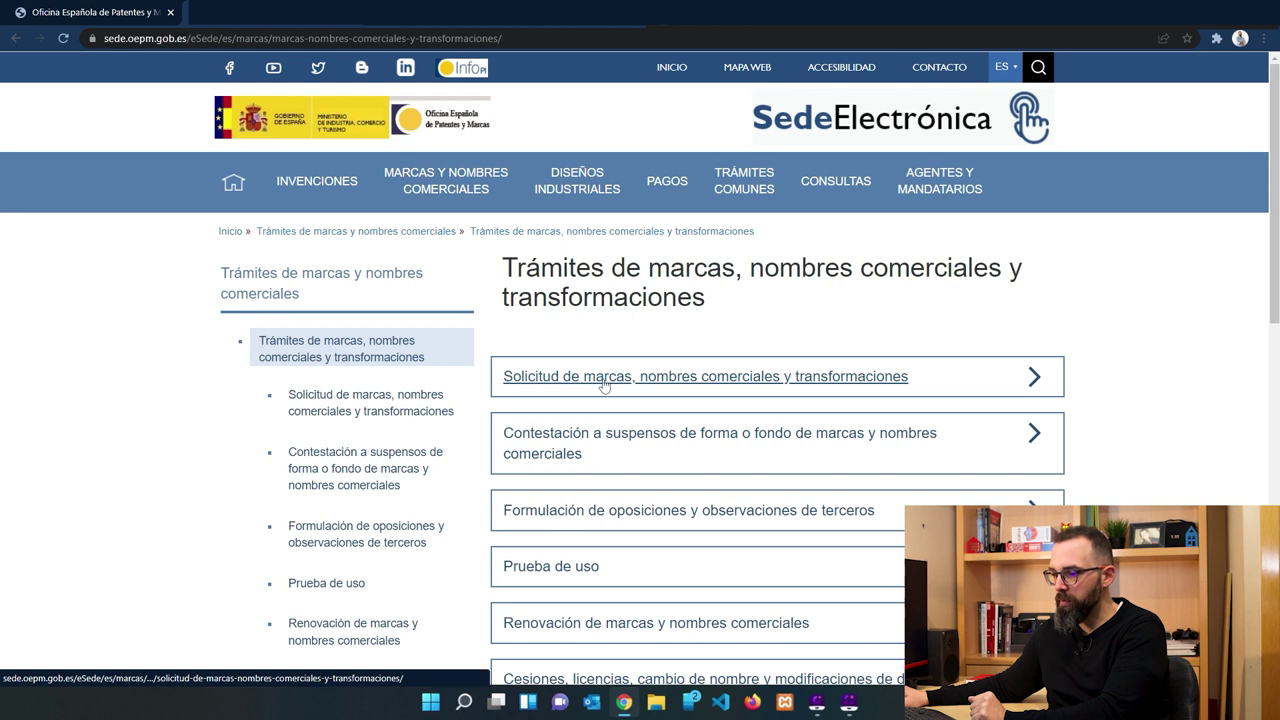
Open 'Solicitud de marcas, nombres comerciales y transformaciones' and choose 'Solicitud de marca o nombre comercial'.
{"action": "left_click", "coordinate": [604, 377]}
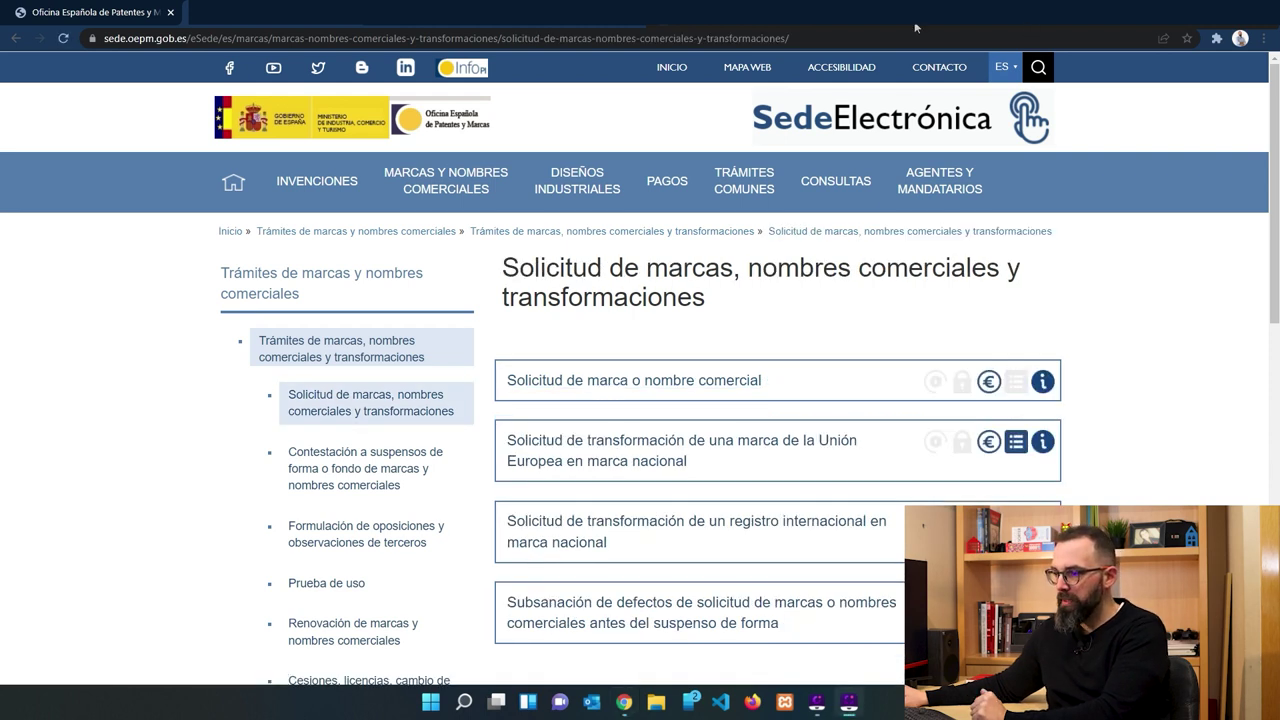
{"action": "key", "text": "ctrl+alt+g"}
{"action": "mouse_move", "coordinate": [482, 339]}
{"action": "left_mouse_down"}
{"action": "mouse_move", "coordinate": [571, 360]}
{"action": "mouse_move", "coordinate": [1095, 410]}
{"action": "left_mouse_up"}
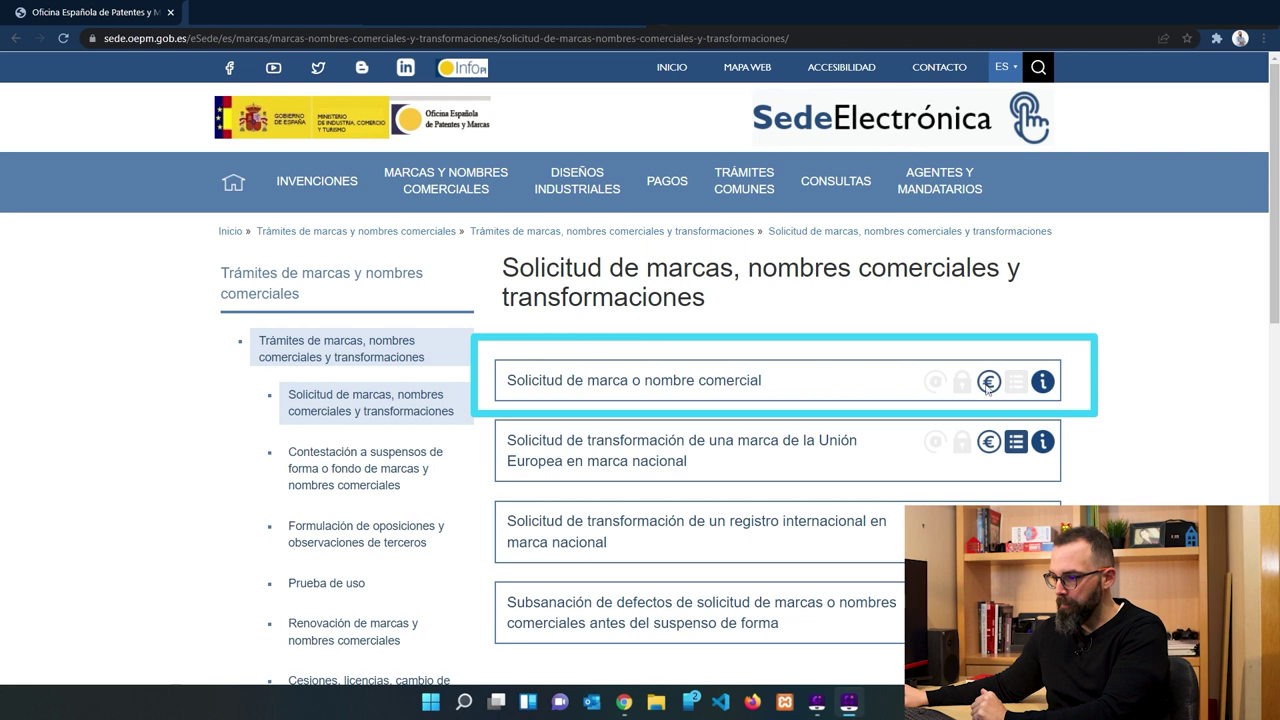
{"action": "mouse_move", "coordinate": [987, 389]}
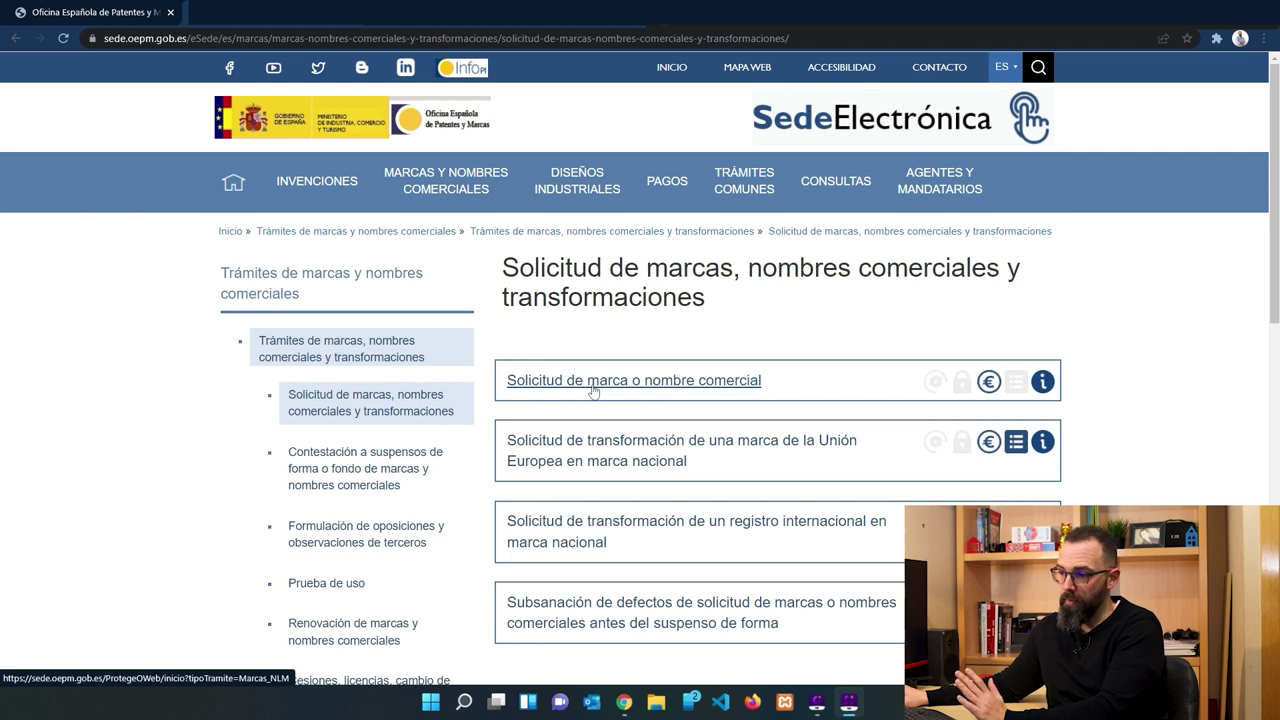
{"action": "left_click", "coordinate": [549, 386]}
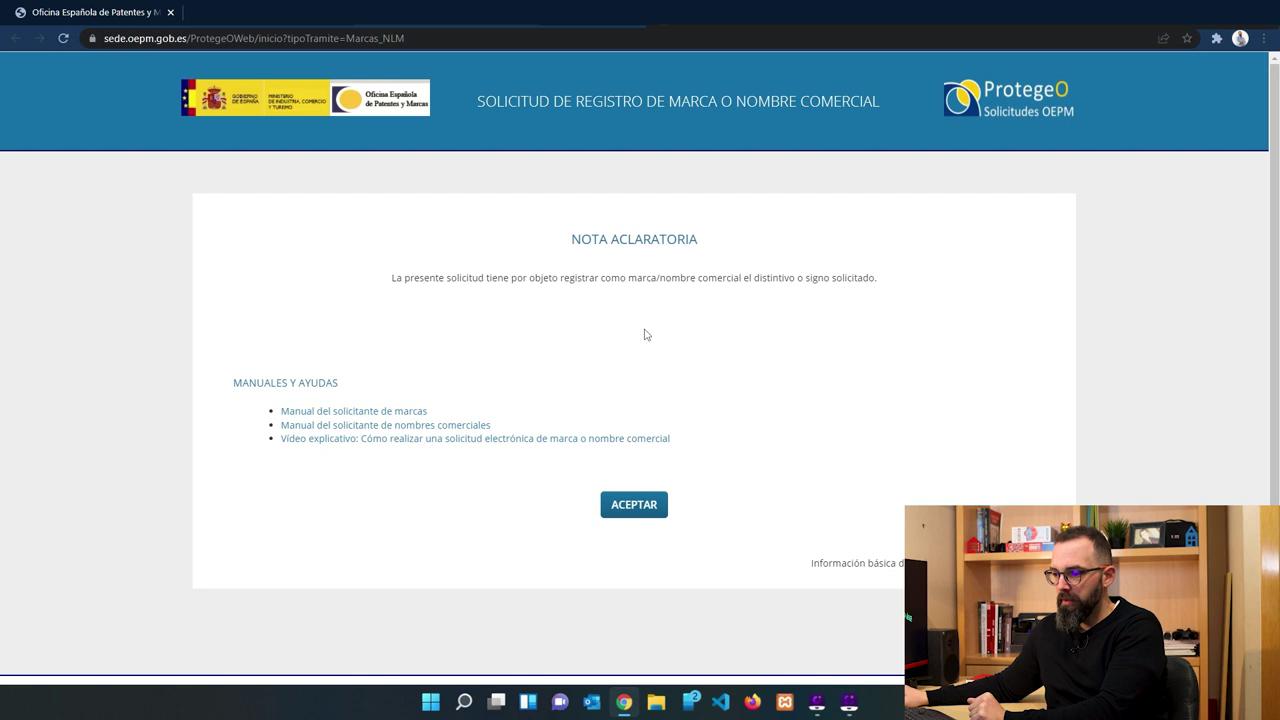
Accept the Nota aclaratoria and choose Nueva presentación for a brand-new application.
{"action": "left_click", "coordinate": [634, 505]}
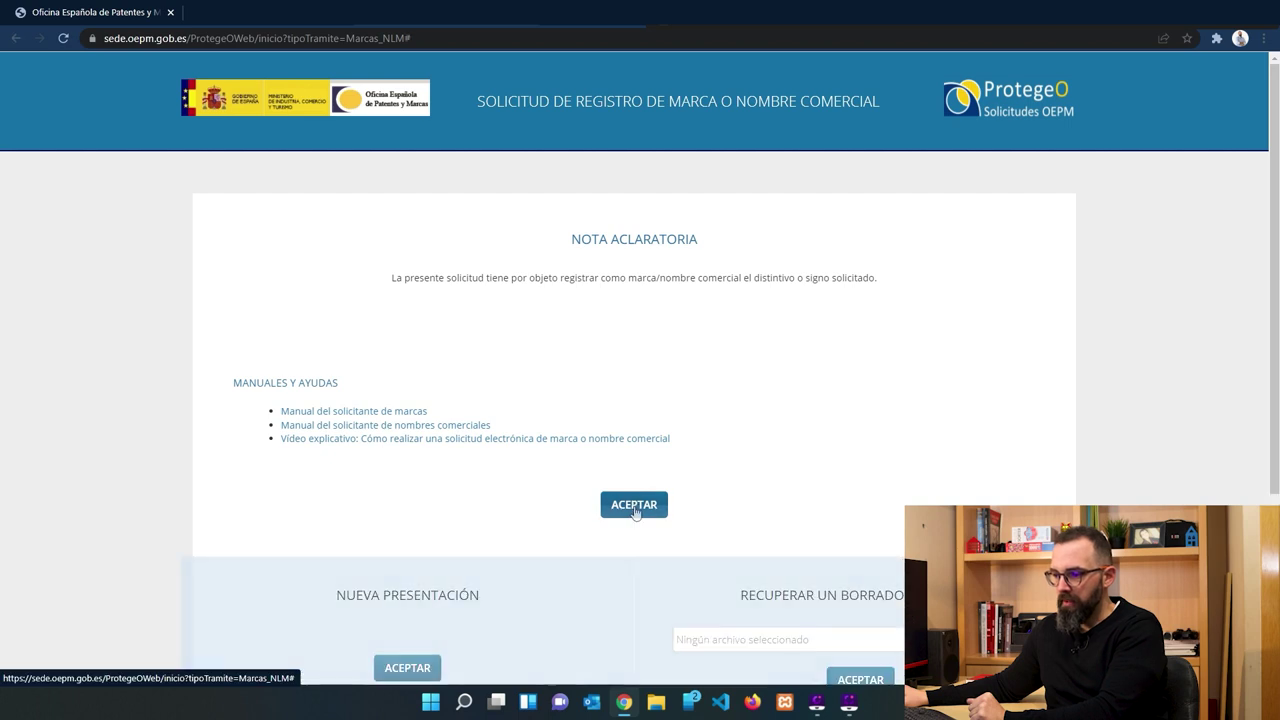
{"action": "scroll", "coordinate": [620, 475], "scroll_direction": "down", "scroll_amount": 2}
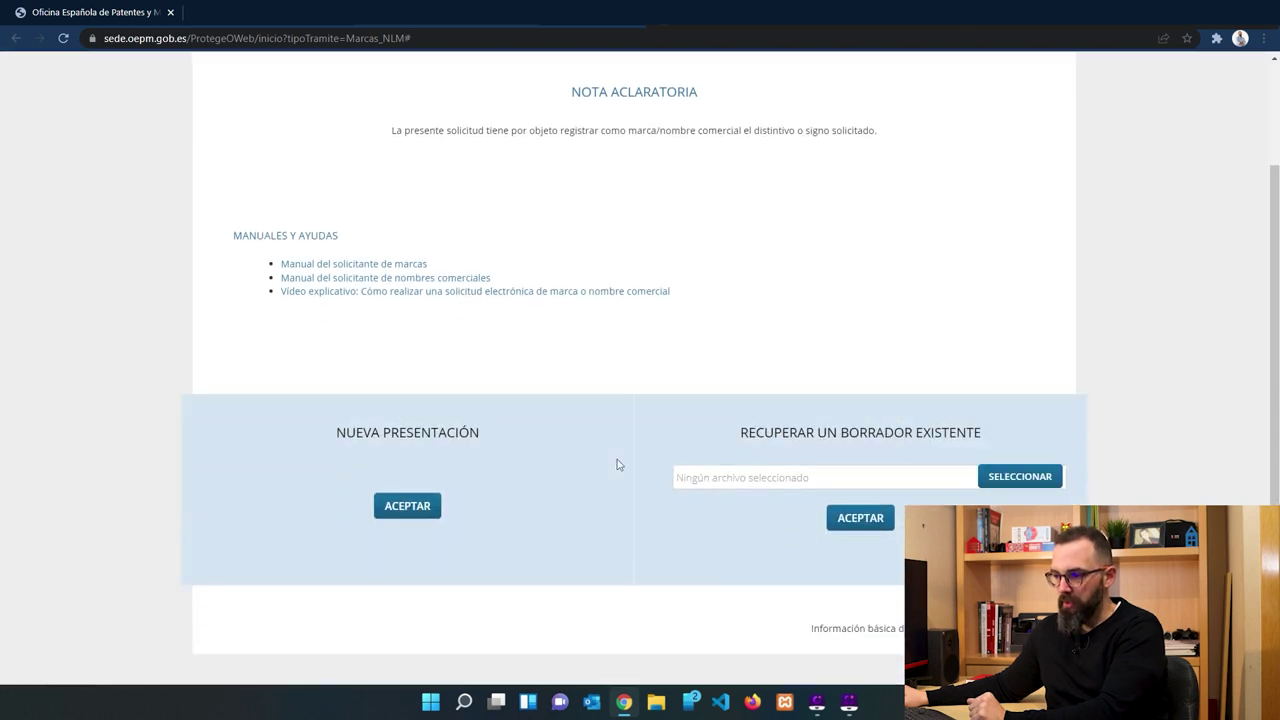
{"action": "scroll", "coordinate": [618, 458], "scroll_direction": "up", "scroll_amount": 1}
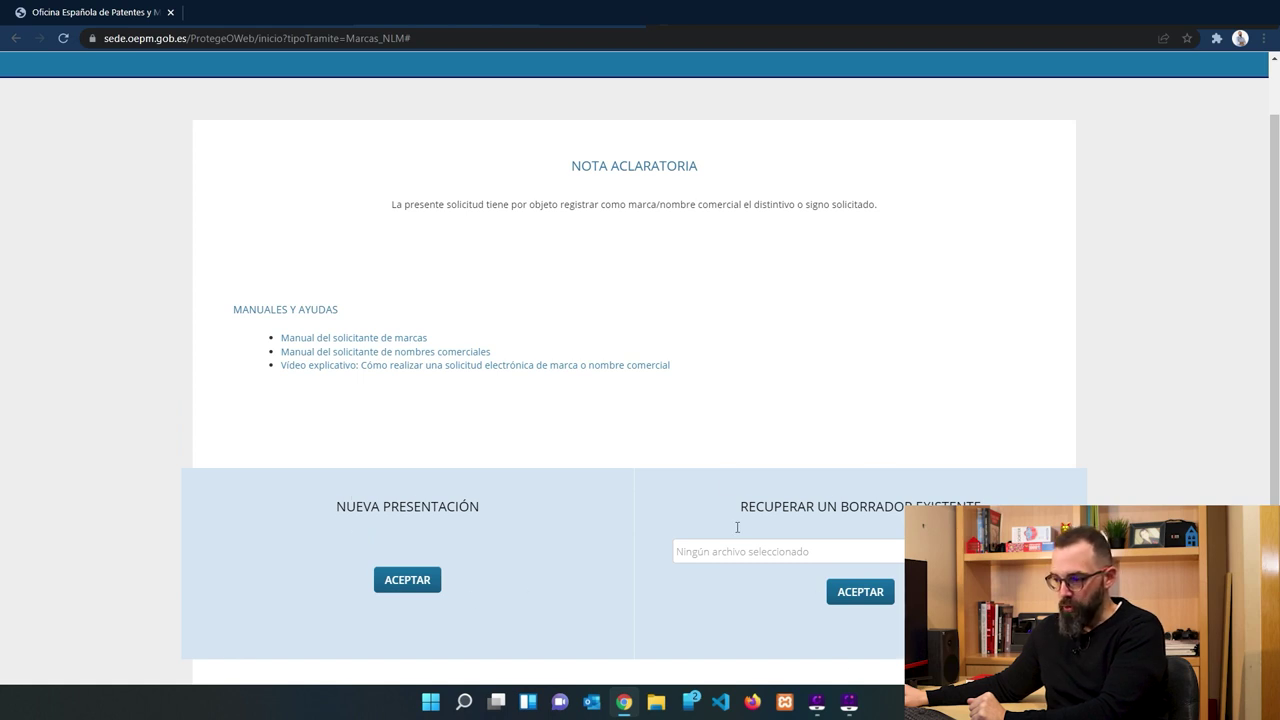
{"action": "left_click_drag", "start_coordinate": [733, 514], "coordinate": [983, 505]}
{"action": "left_click", "coordinate": [1021, 495]}
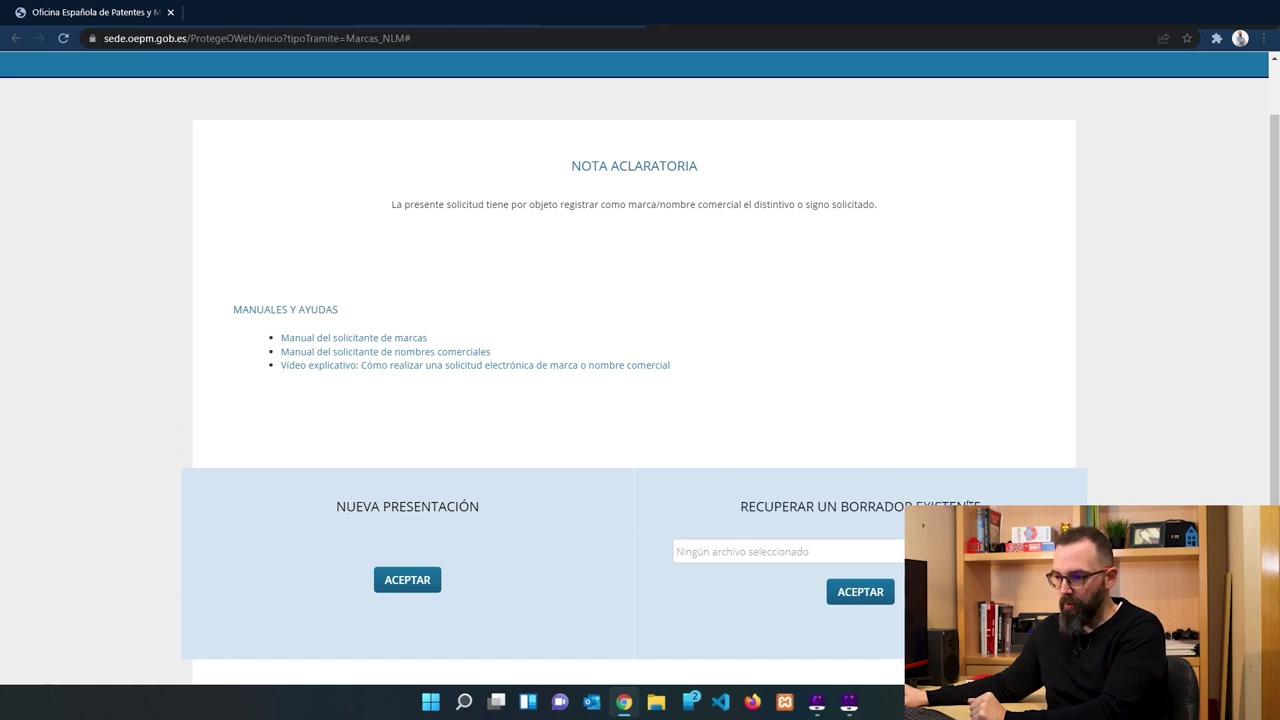
{"action": "left_click", "coordinate": [407, 581]}
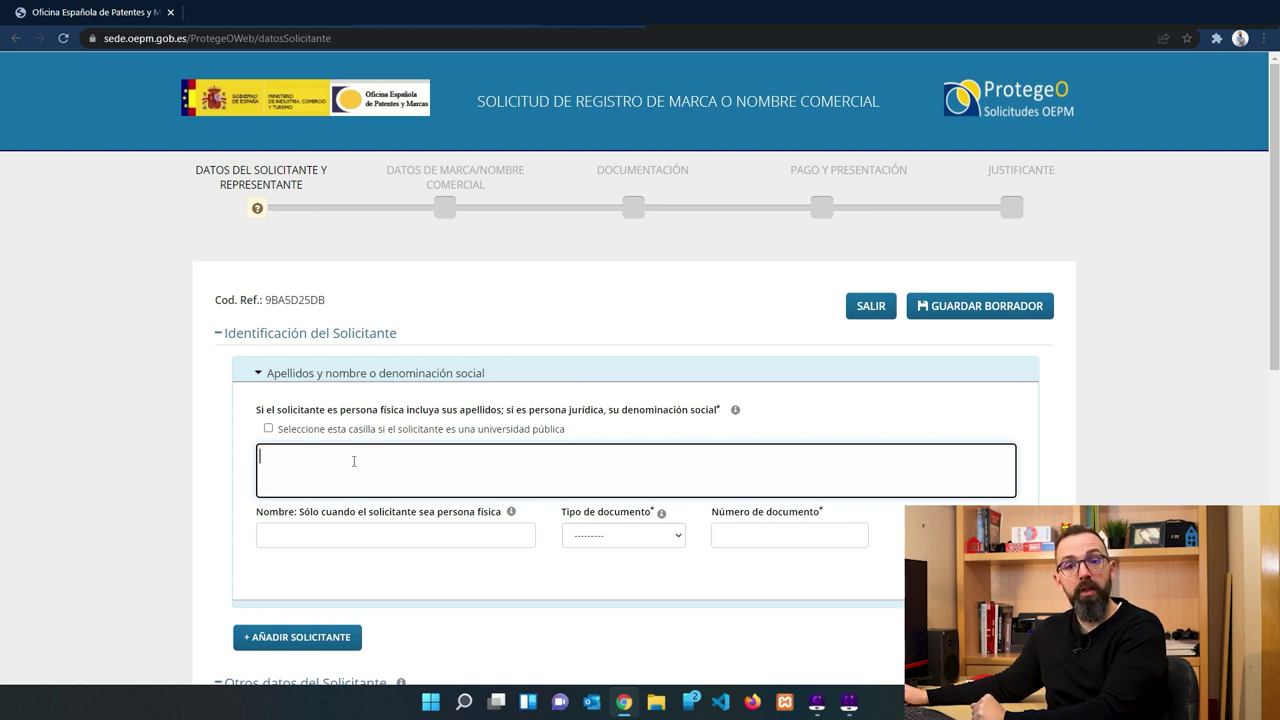
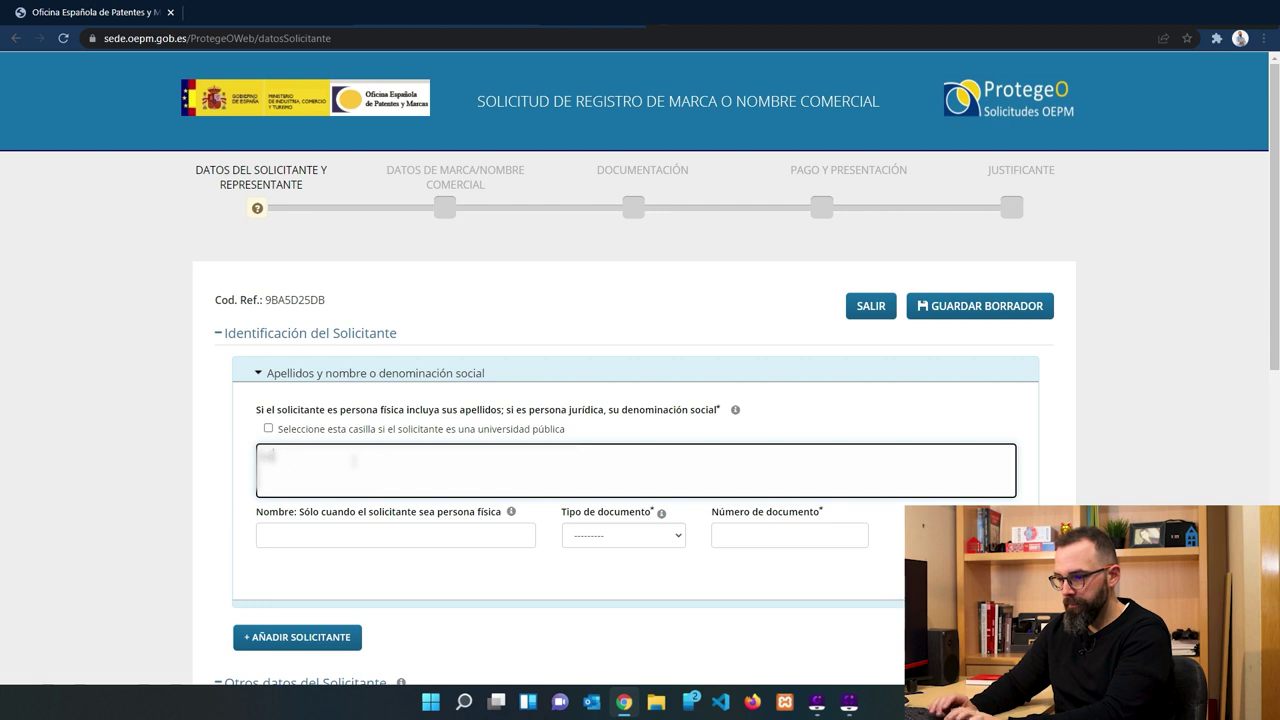
Enter the applicant's surnames, first name, NIF document type and number, then add a second applicant entry.
{"action": "left_click", "coordinate": [329, 535]}
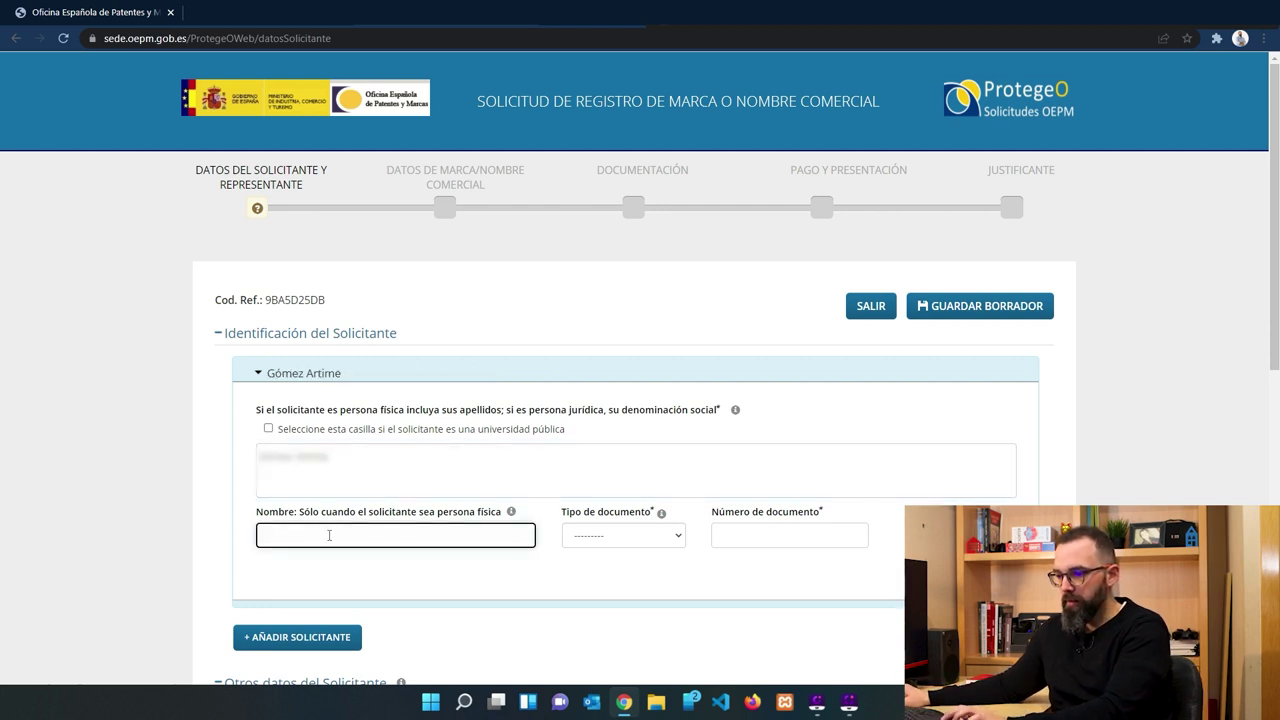
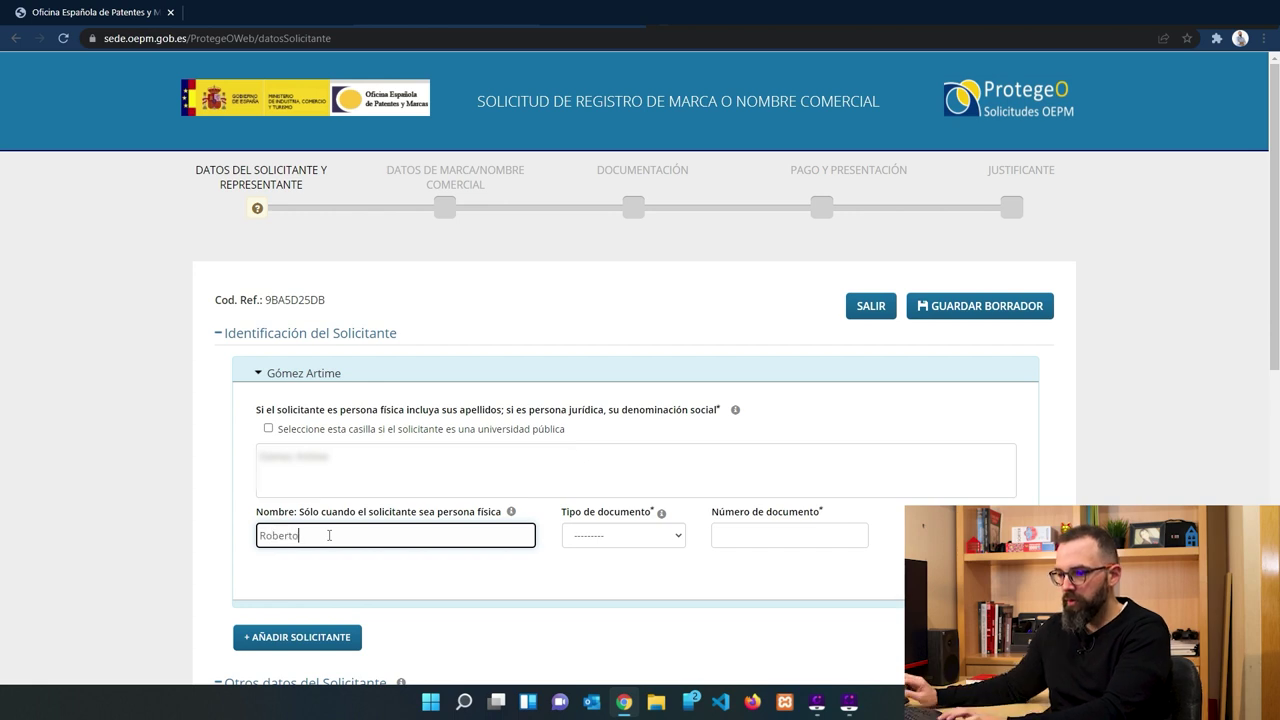
{"action": "left_click", "coordinate": [611, 541]}
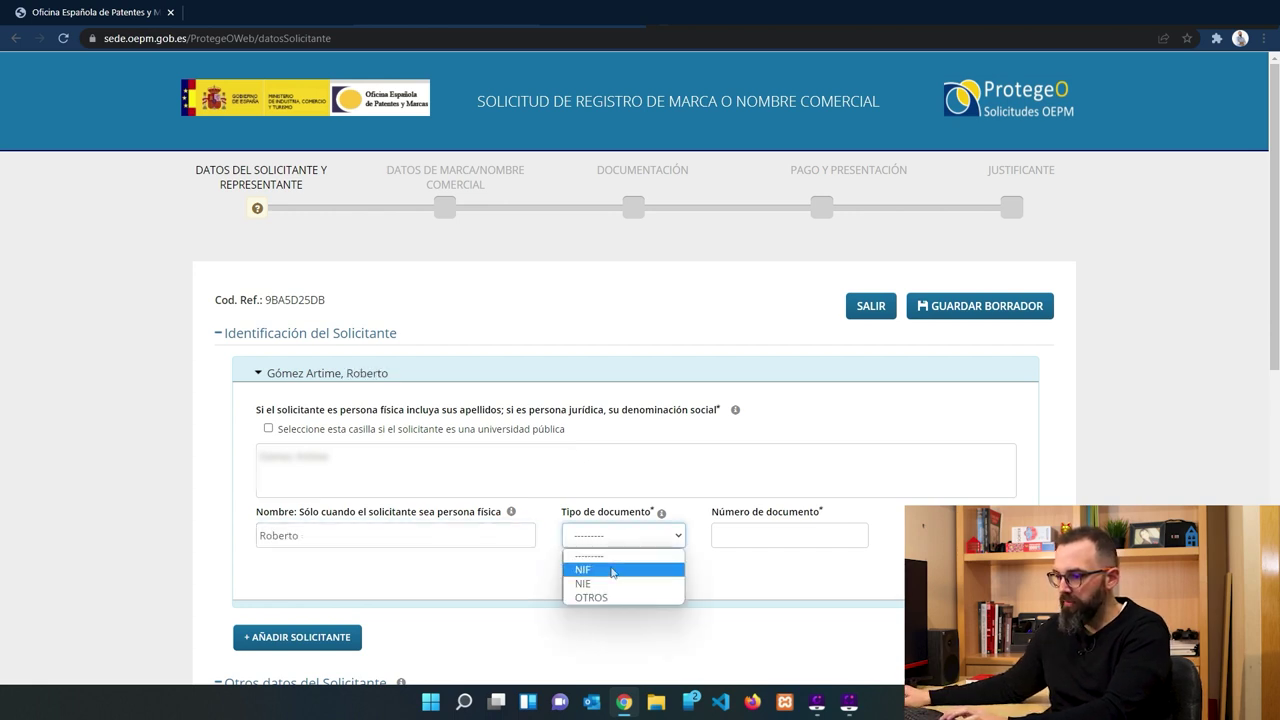
{"action": "left_click", "coordinate": [605, 568]}
{"action": "left_click", "coordinate": [779, 535]}
{"action": "type", "text": "12345678Z"}
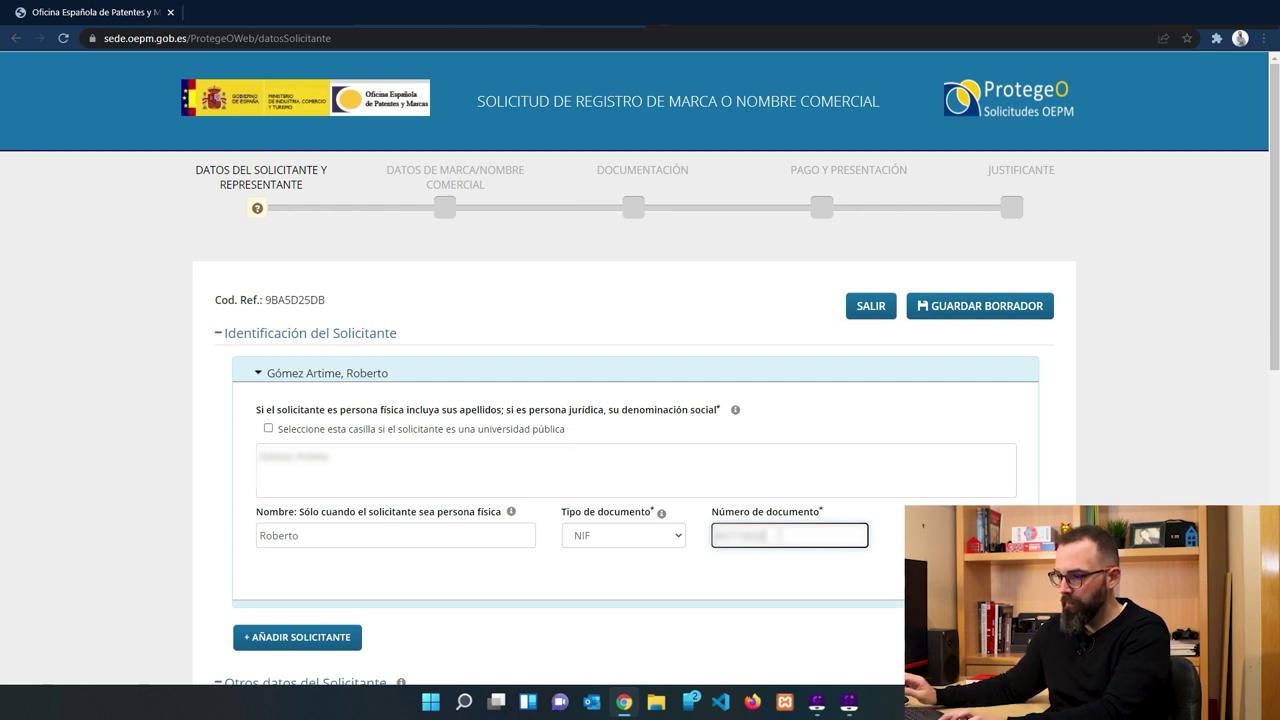
{"action": "key", "text": "Tab"}
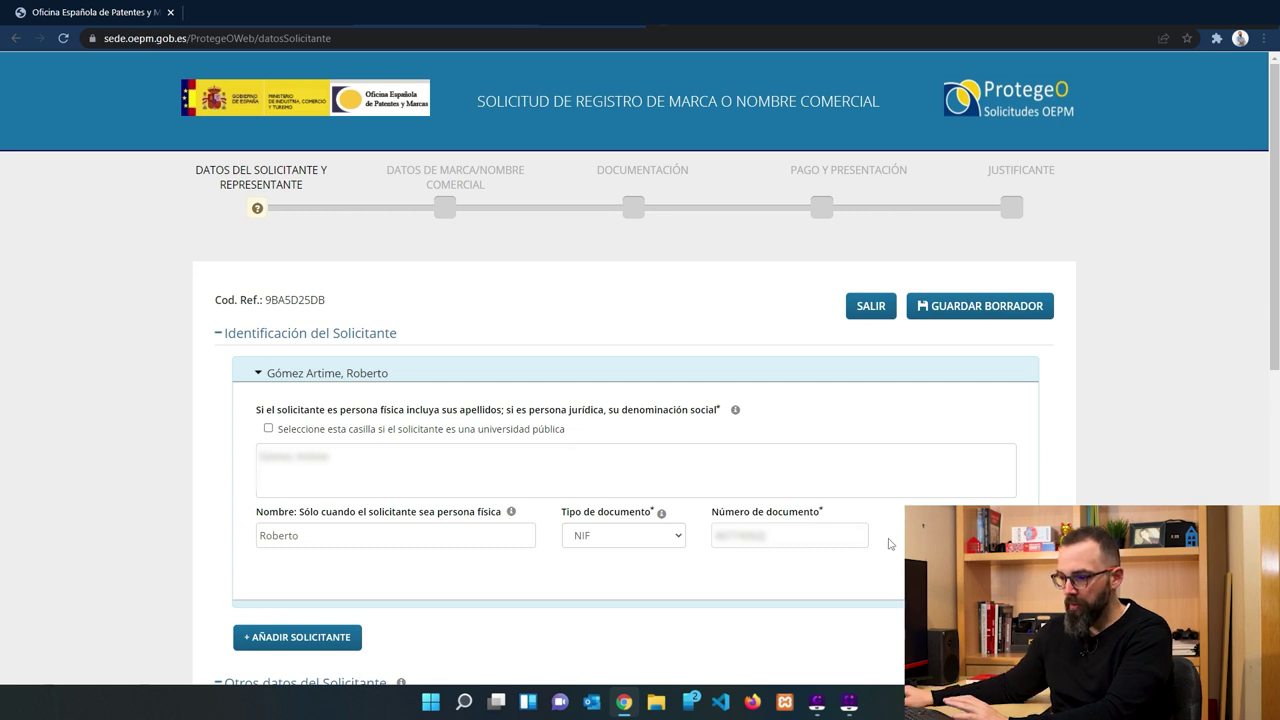
{"action": "left_click", "coordinate": [307, 640]}
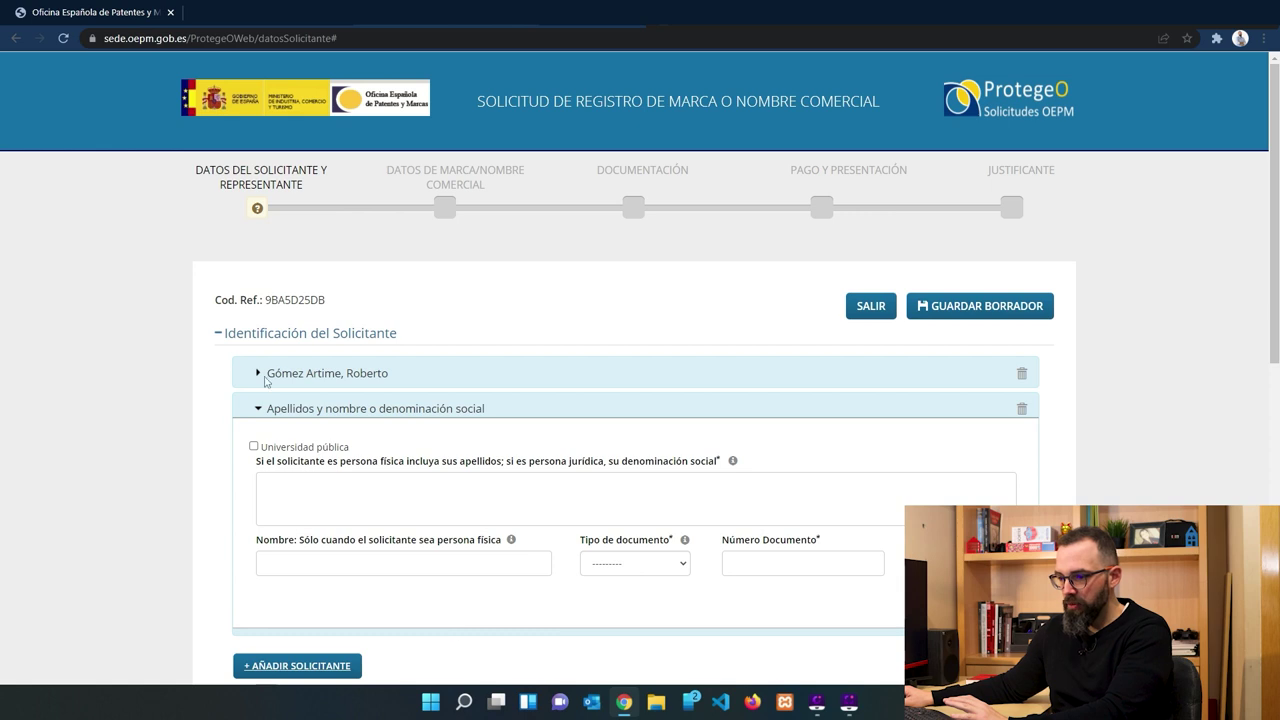
Set the nationality, residence and establishment countries to ESPAÑA.
{"action": "scroll", "coordinate": [539, 407], "scroll_direction": "down", "scroll_amount": 1}
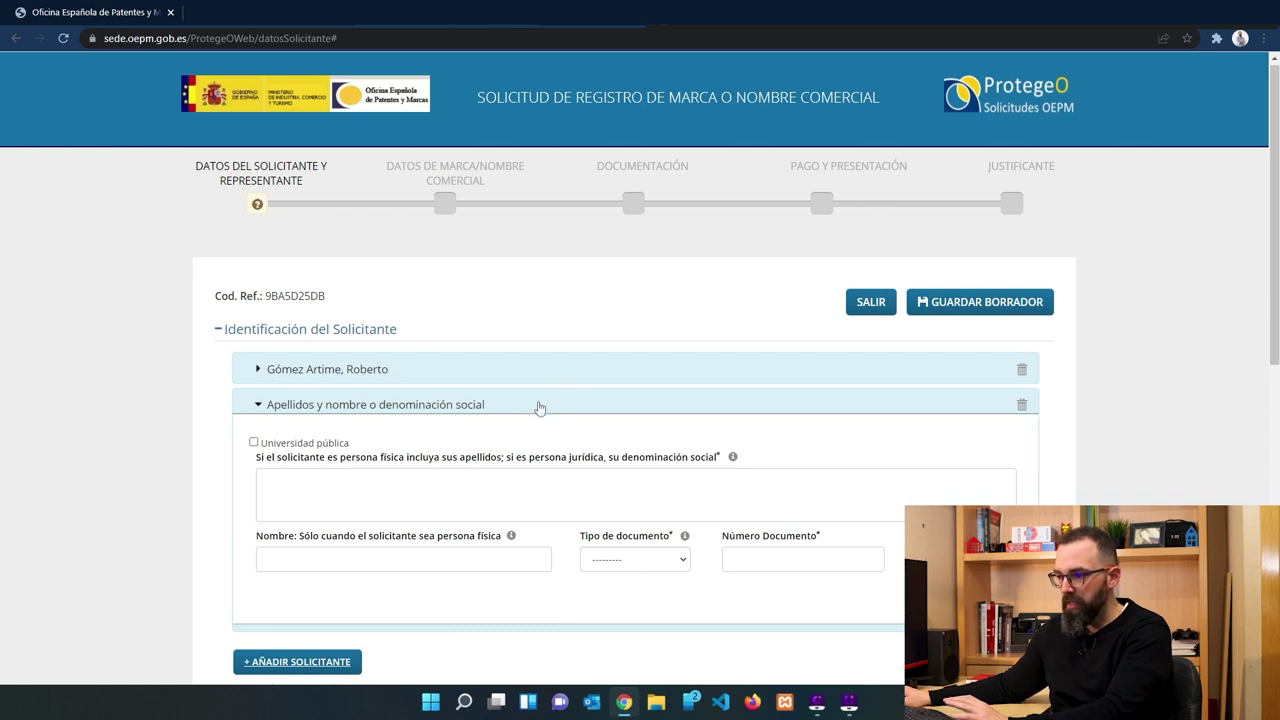
{"action": "scroll", "coordinate": [539, 407], "scroll_direction": "down", "scroll_amount": 3}
{"action": "left_click", "coordinate": [333, 221]}
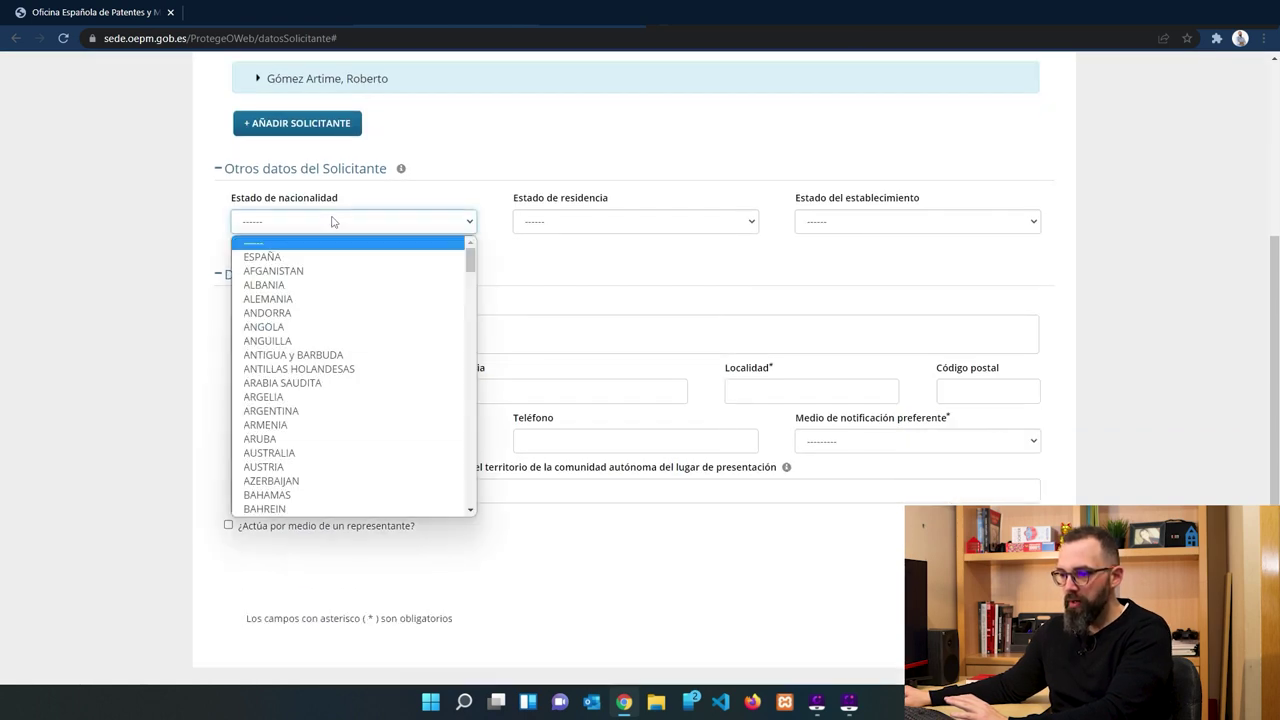
{"action": "left_click", "coordinate": [300, 251]}
{"action": "left_click", "coordinate": [690, 230]}
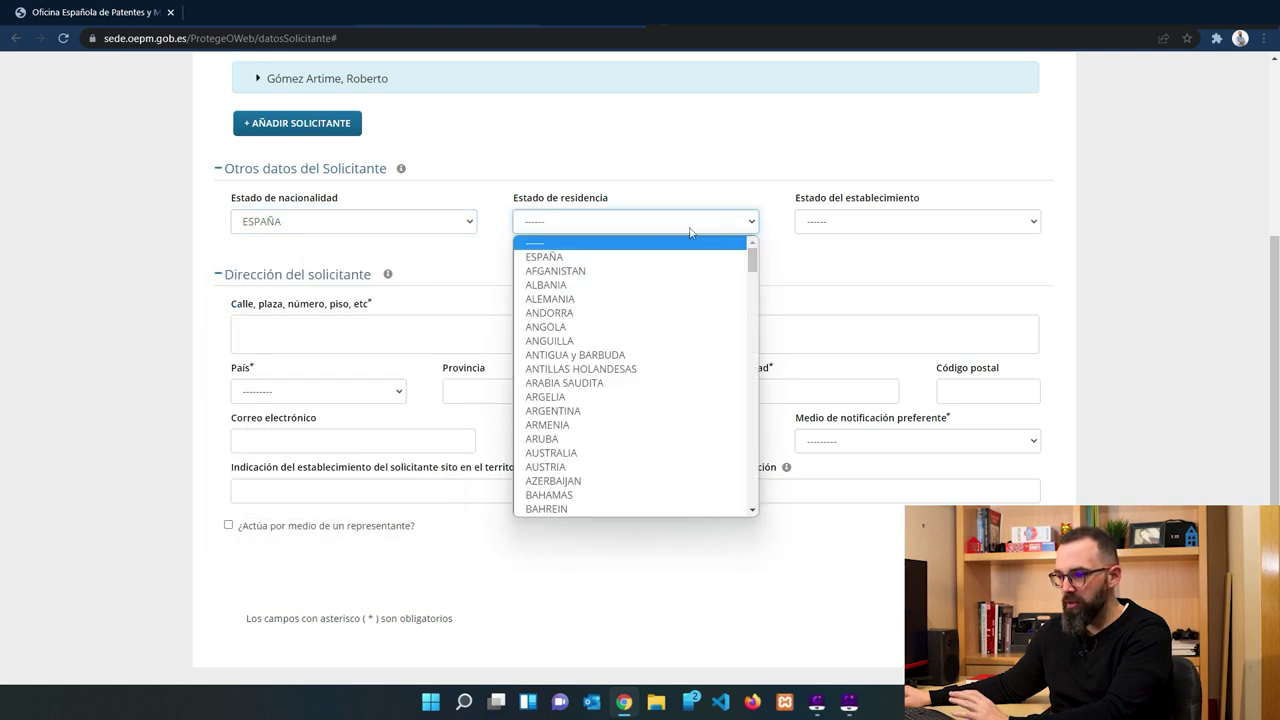
{"action": "left_click", "coordinate": [651, 254]}
{"action": "left_click", "coordinate": [934, 225]}
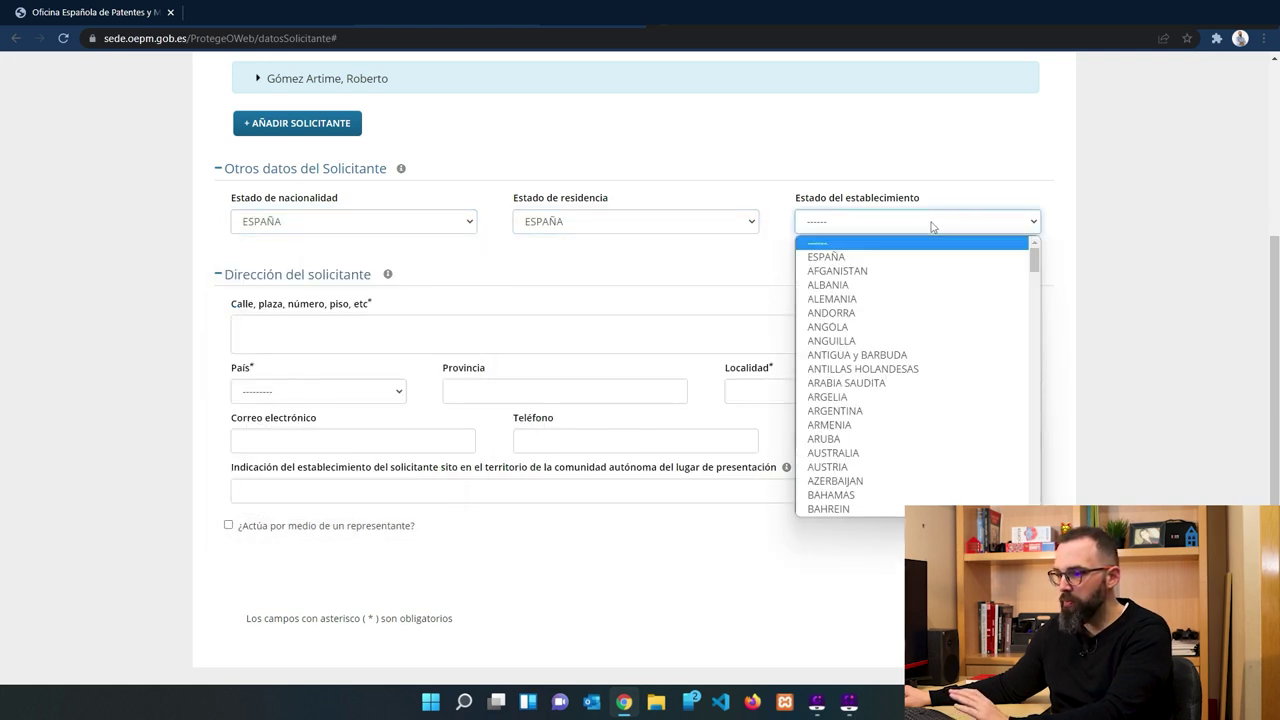
{"action": "left_click", "coordinate": [920, 258]}
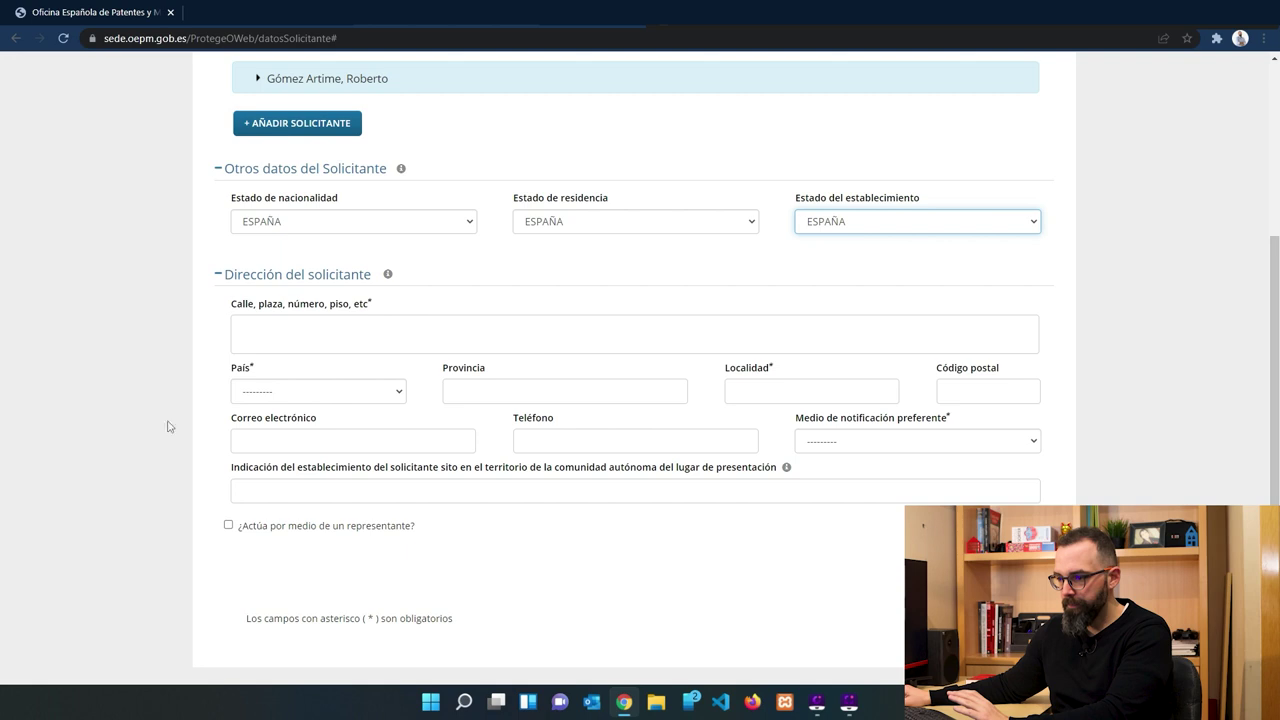
Fill in the applicant's street address with country ESPAÑA and province Barcelona.
{"action": "left_click", "coordinate": [297, 334]}
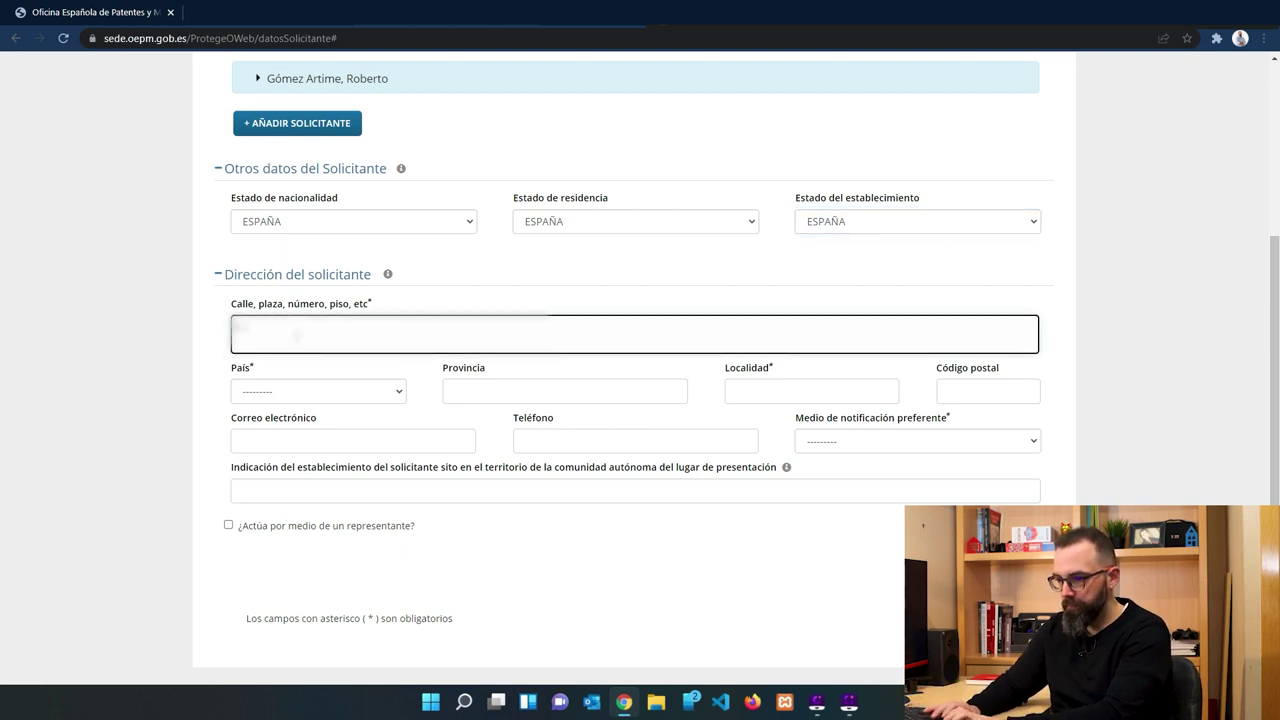
{"action": "type", "text": "Dato"}
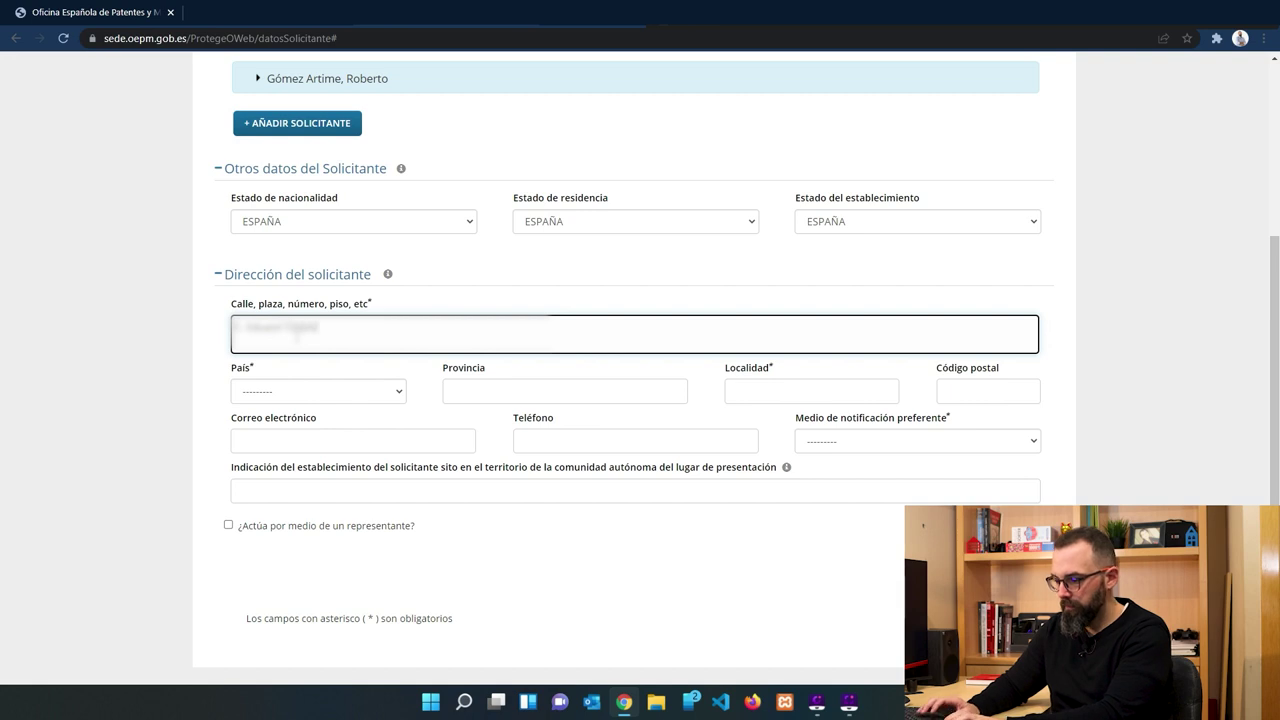
{"action": "key", "text": "Tab"}
{"action": "left_click", "coordinate": [352, 392]}
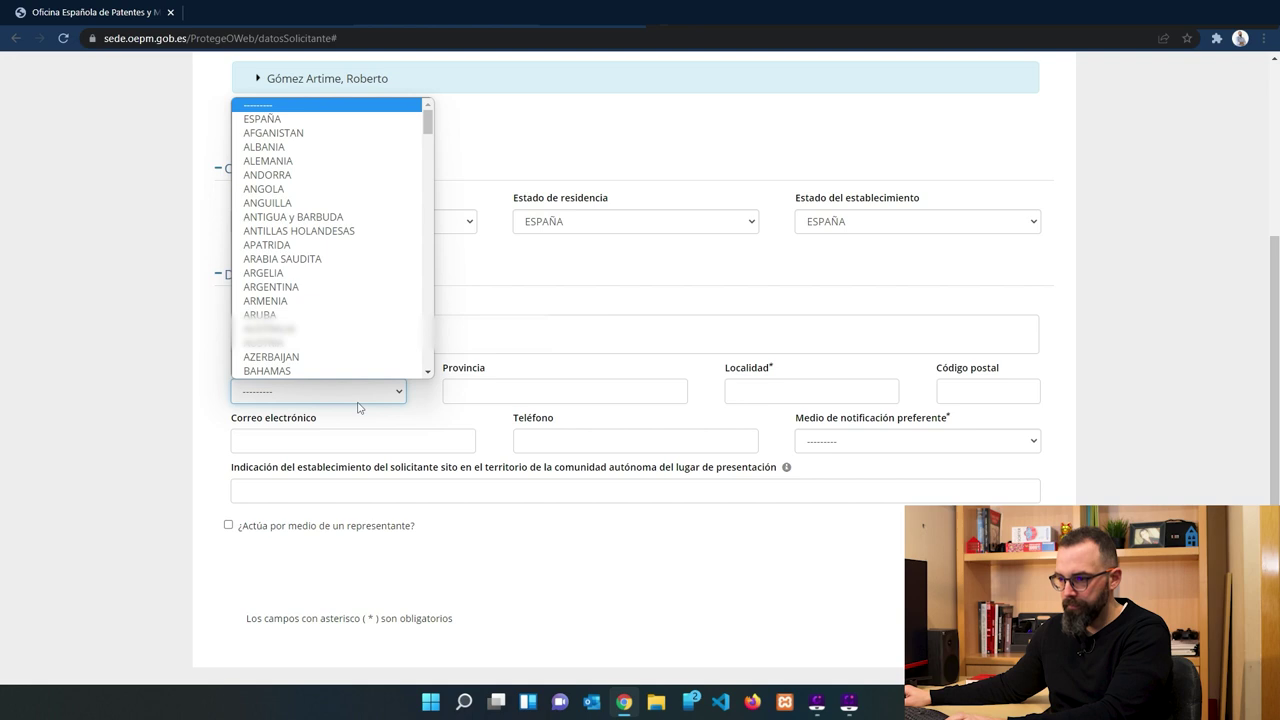
{"action": "left_click", "coordinate": [300, 118]}
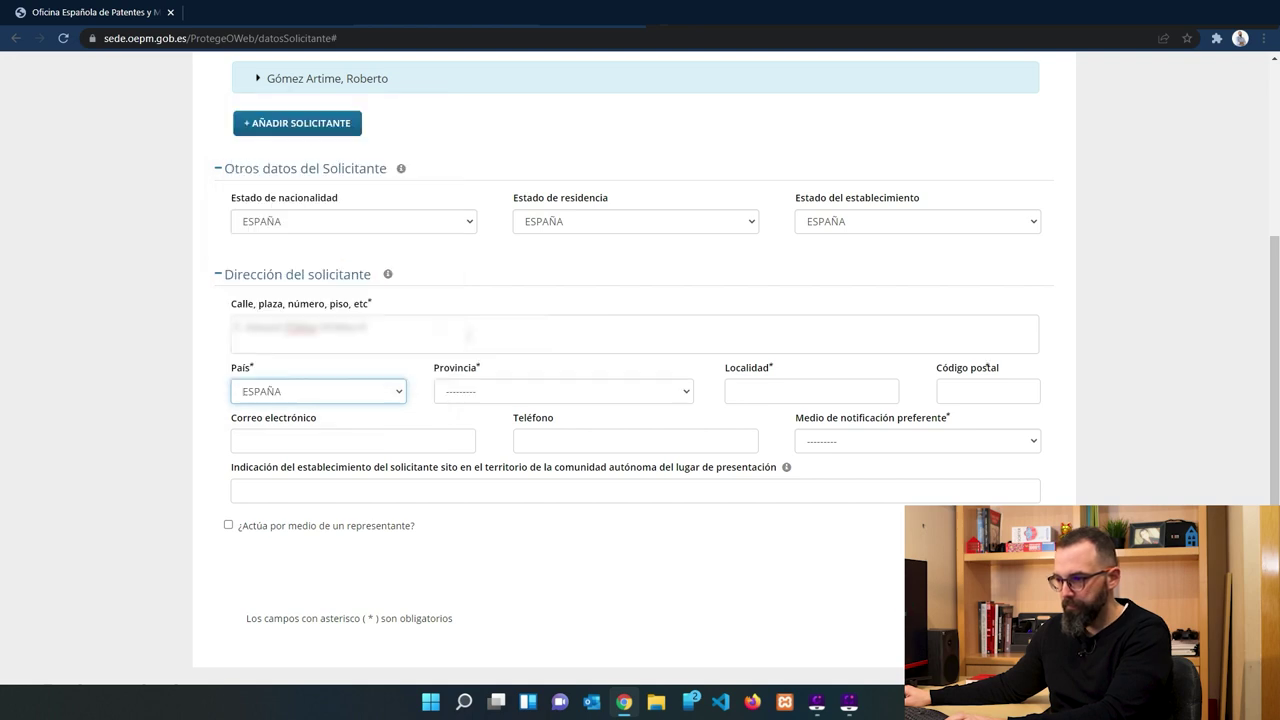
{"action": "left_click", "coordinate": [517, 387]}
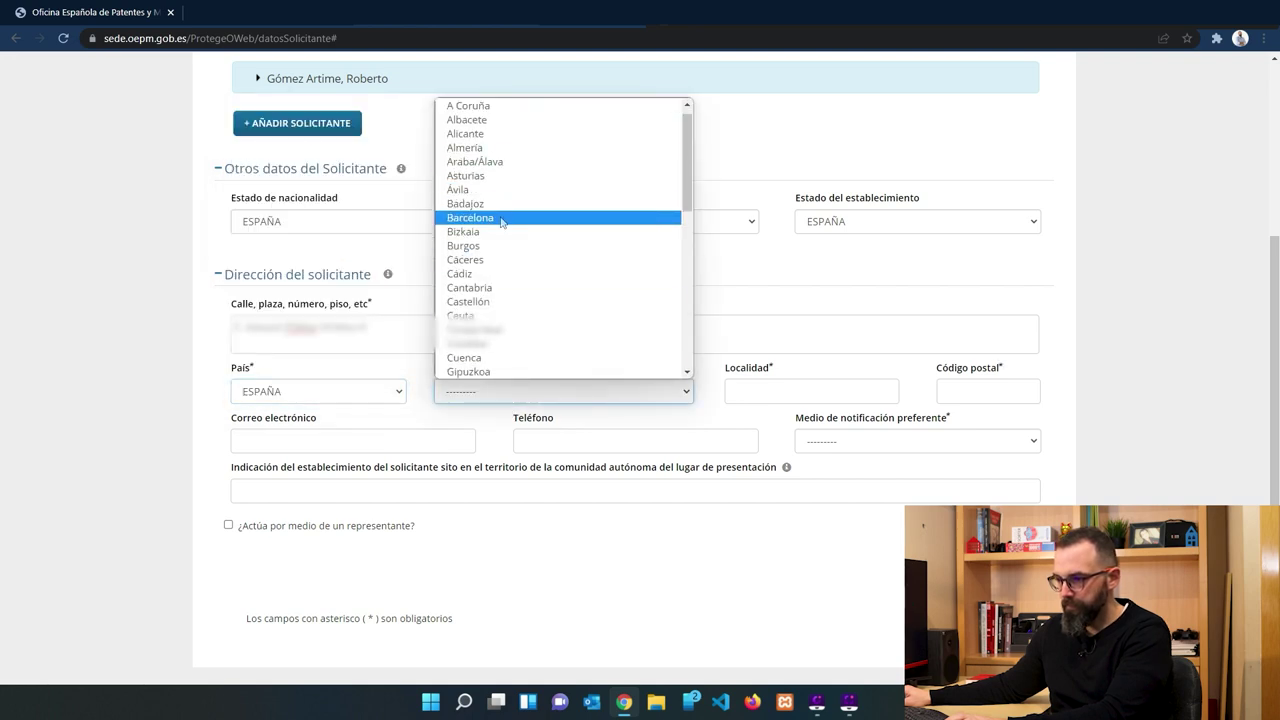
{"action": "left_click", "coordinate": [495, 215]}
{"action": "left_click", "coordinate": [810, 390]}
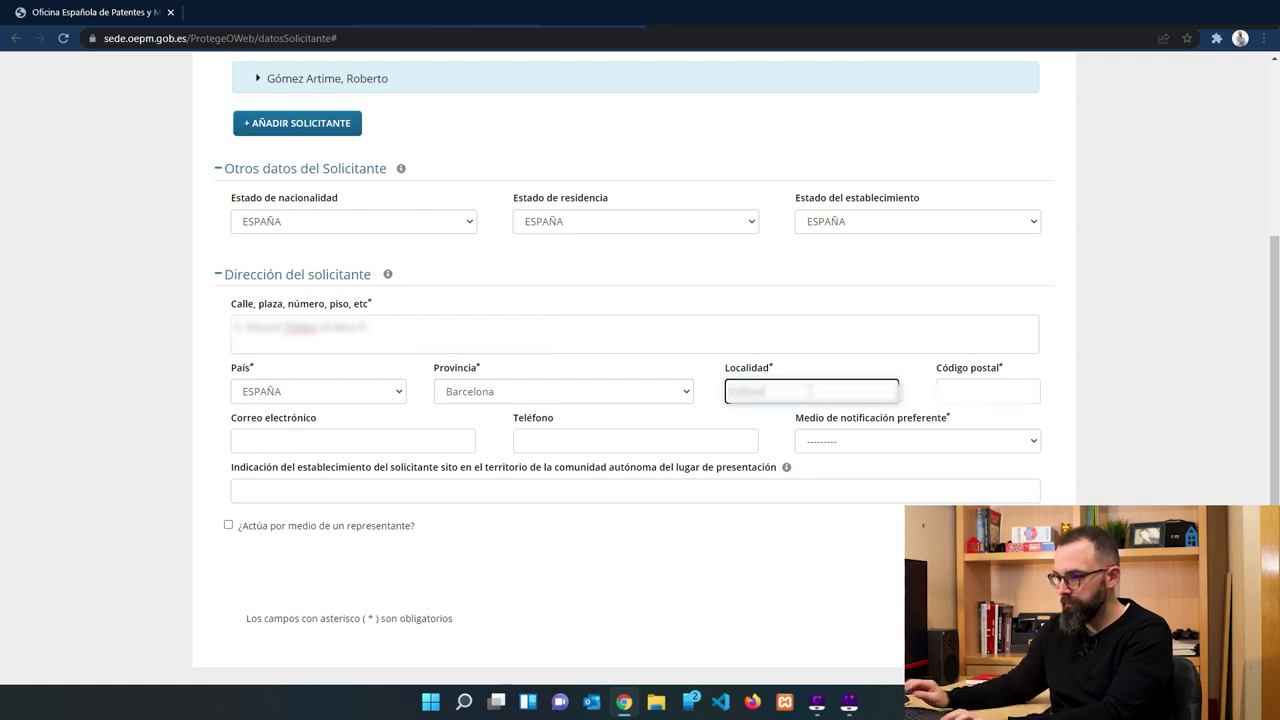
{"action": "left_click", "coordinate": [988, 391]}
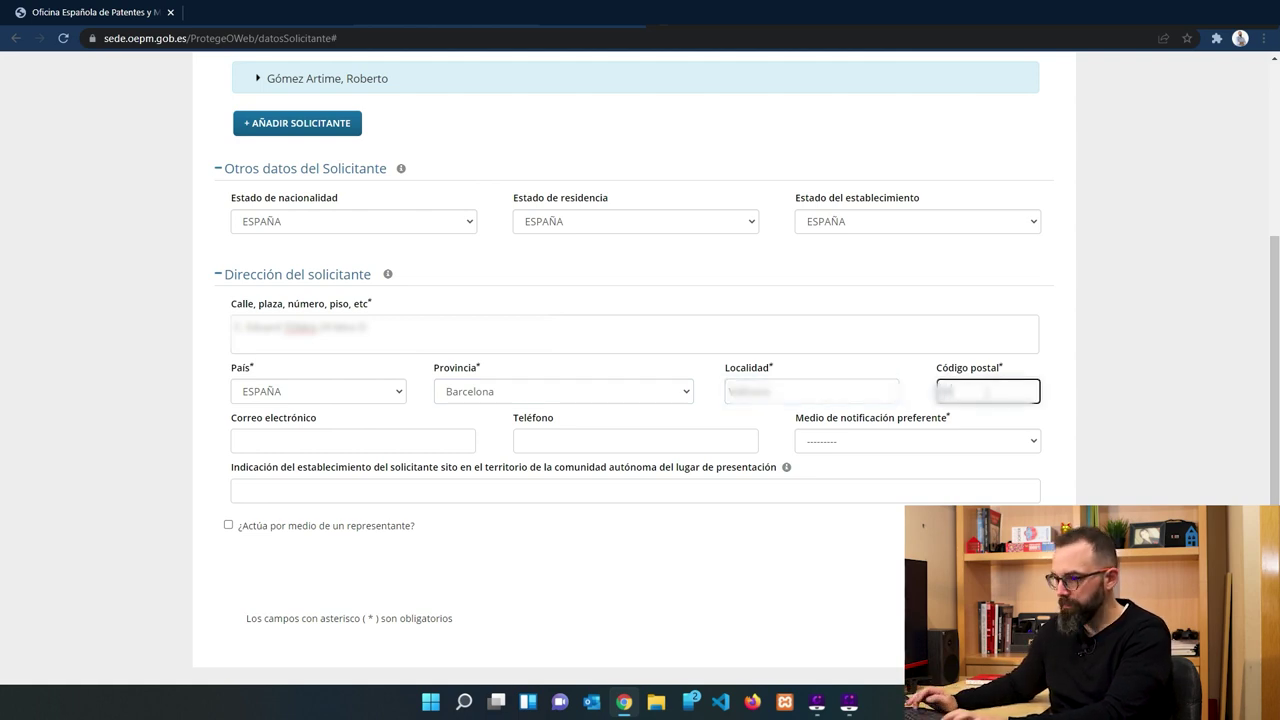
Enter the applicant's e-mail address and correct its ending.
{"action": "left_click", "coordinate": [409, 432]}
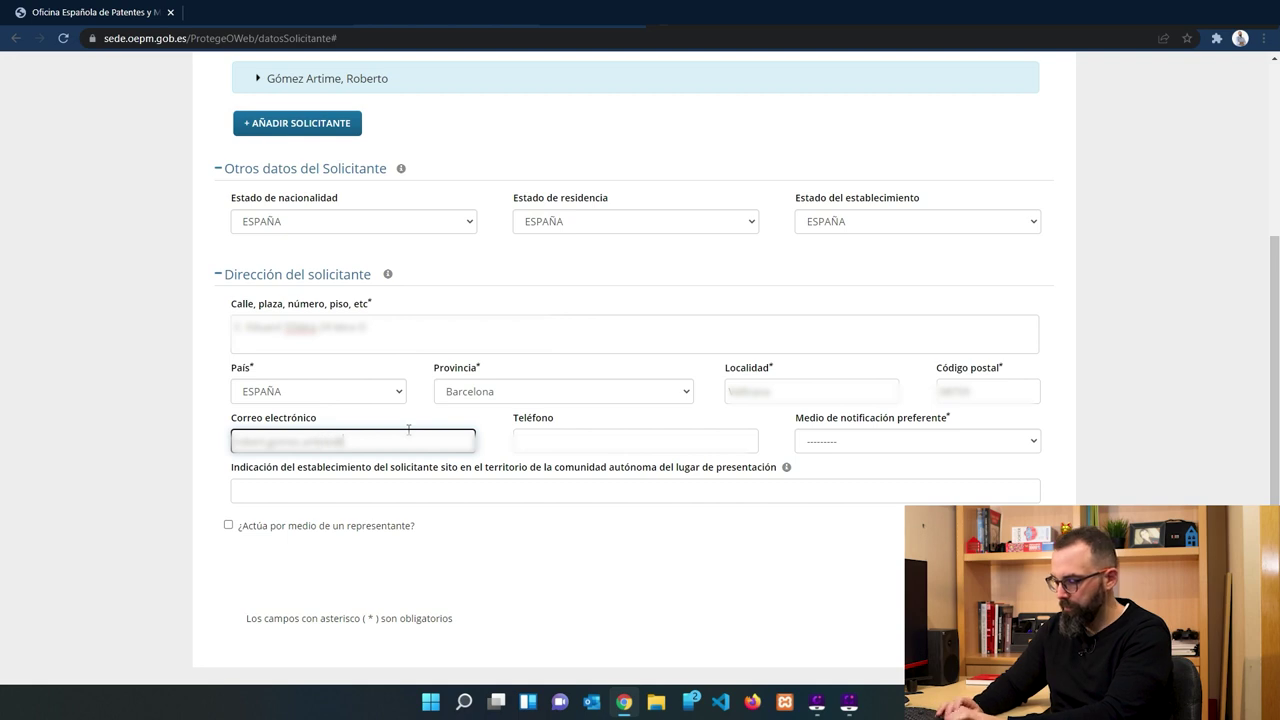
{"action": "type", "text": "ial.com"}
{"action": "key", "text": "Tab"}
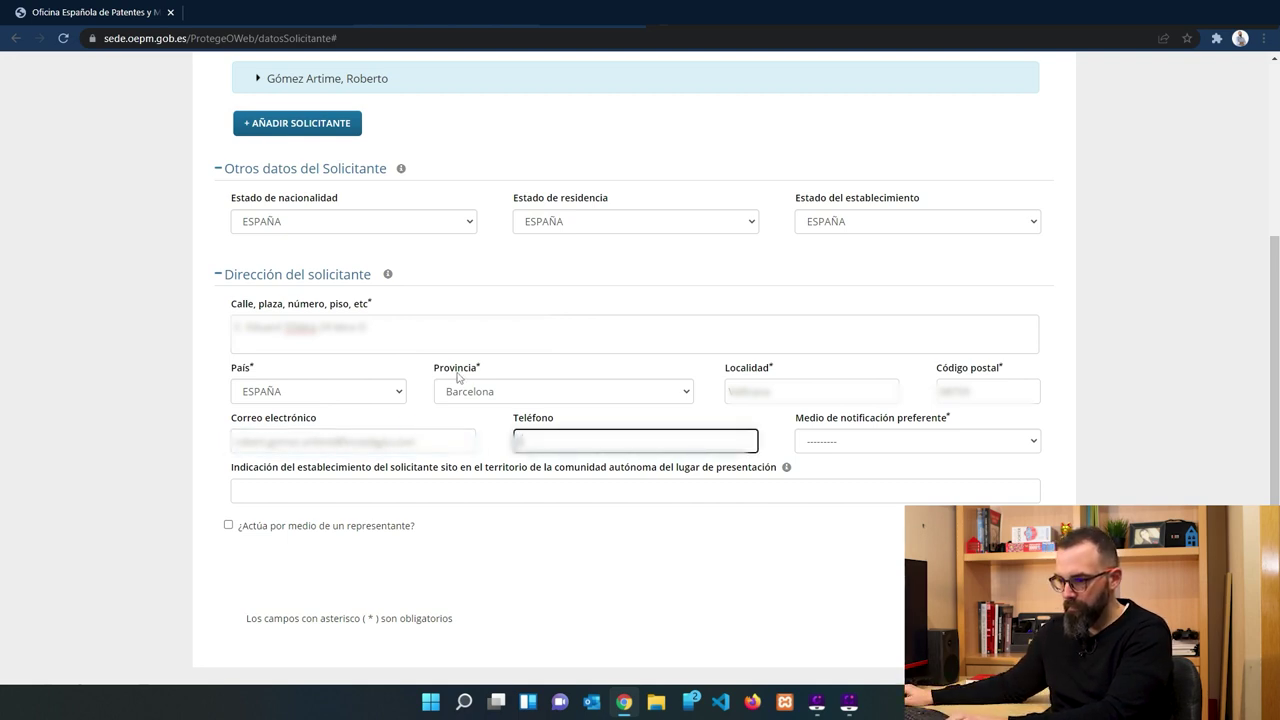
{"action": "left_click", "coordinate": [384, 432]}
{"action": "left_click_drag", "start_coordinate": [349, 441], "coordinate": [470, 441]}
{"action": "type", "text": ".com"}
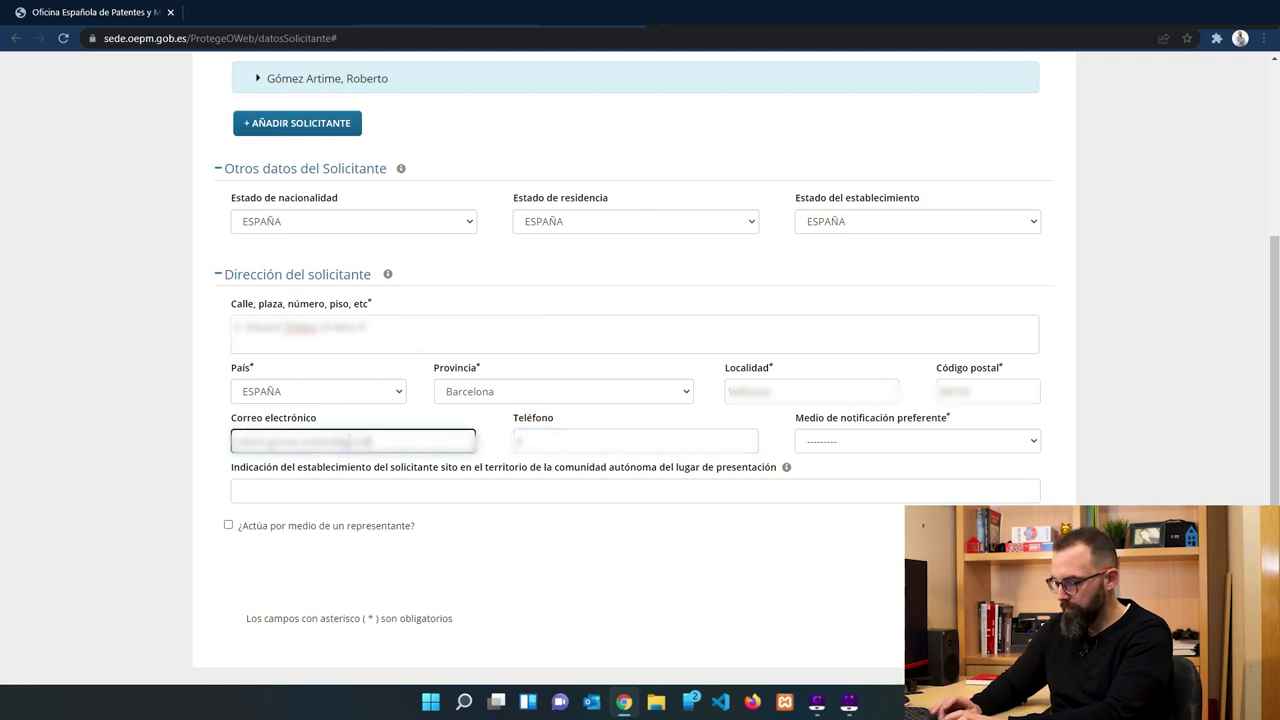
{"action": "key", "text": "Tab"}
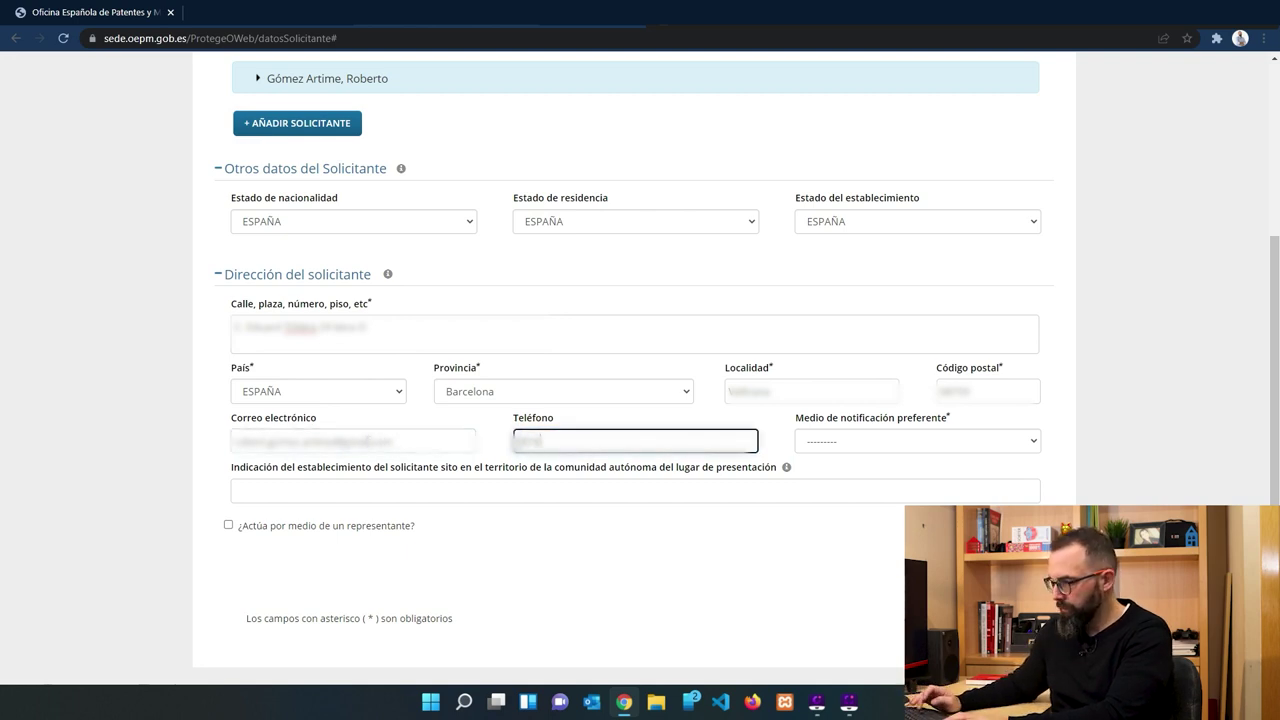
Choose Correo electrónico as notification method, enter the phone number, and submit the applicant details.
{"action": "key", "text": "Tab"}
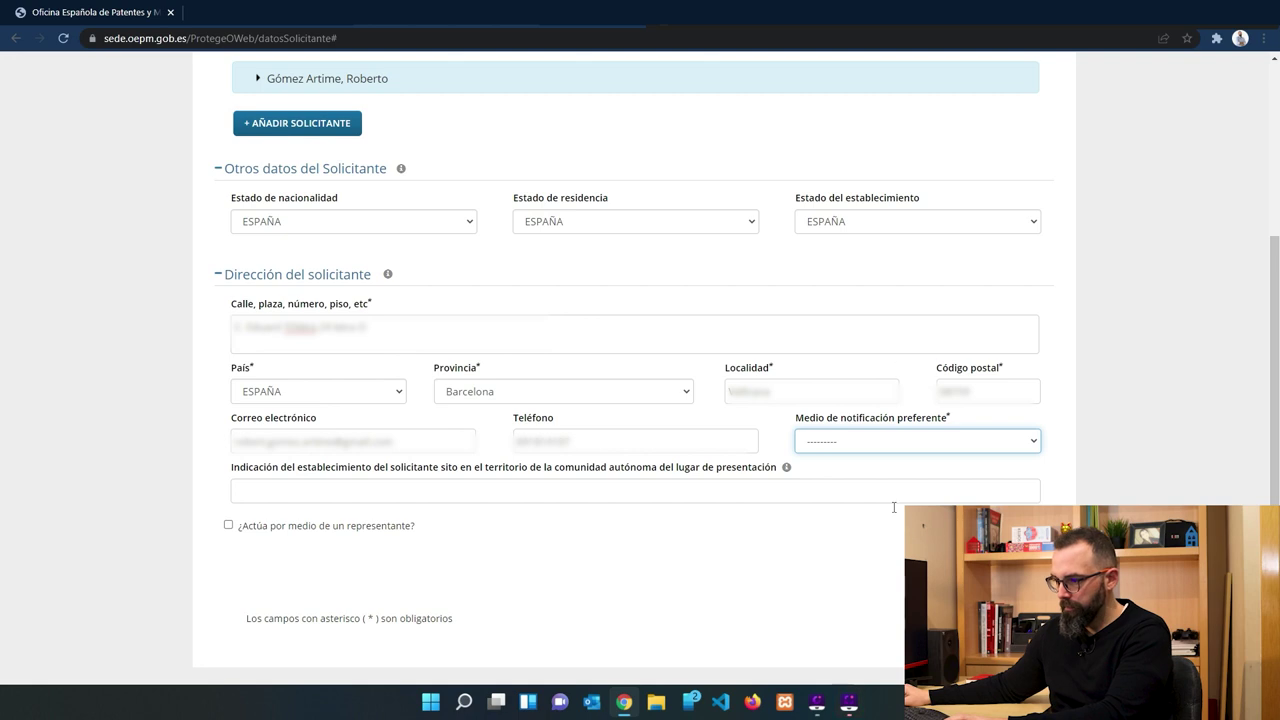
{"action": "left_click", "coordinate": [858, 439]}
{"action": "left_click", "coordinate": [860, 475]}
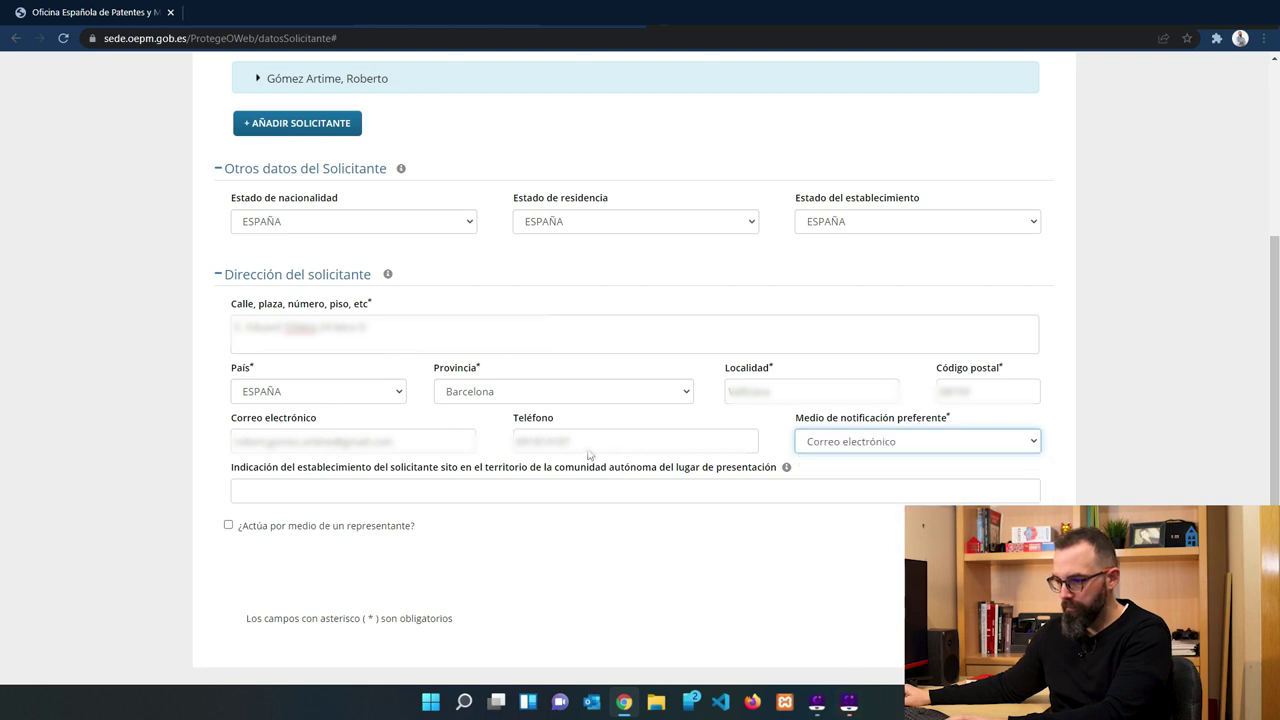
{"action": "key", "text": "shift+Tab"}
{"action": "type", "text": "600000000"}
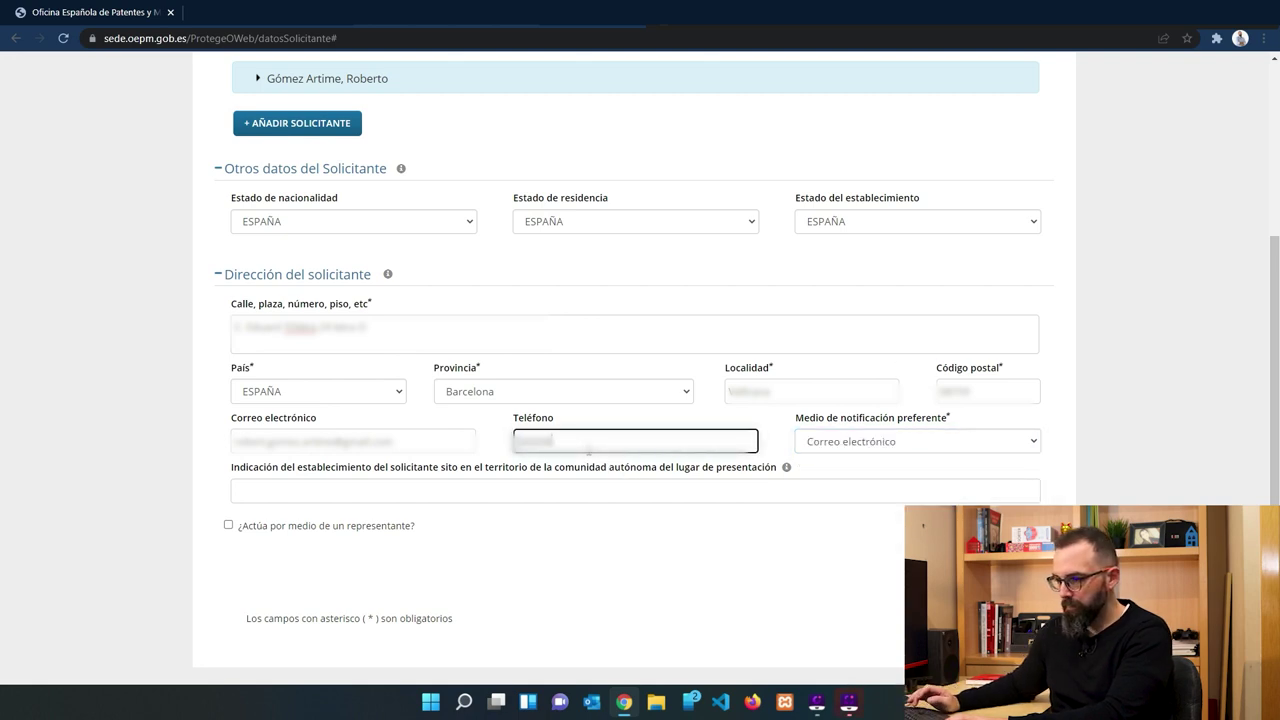
{"action": "left_click", "coordinate": [320, 495]}
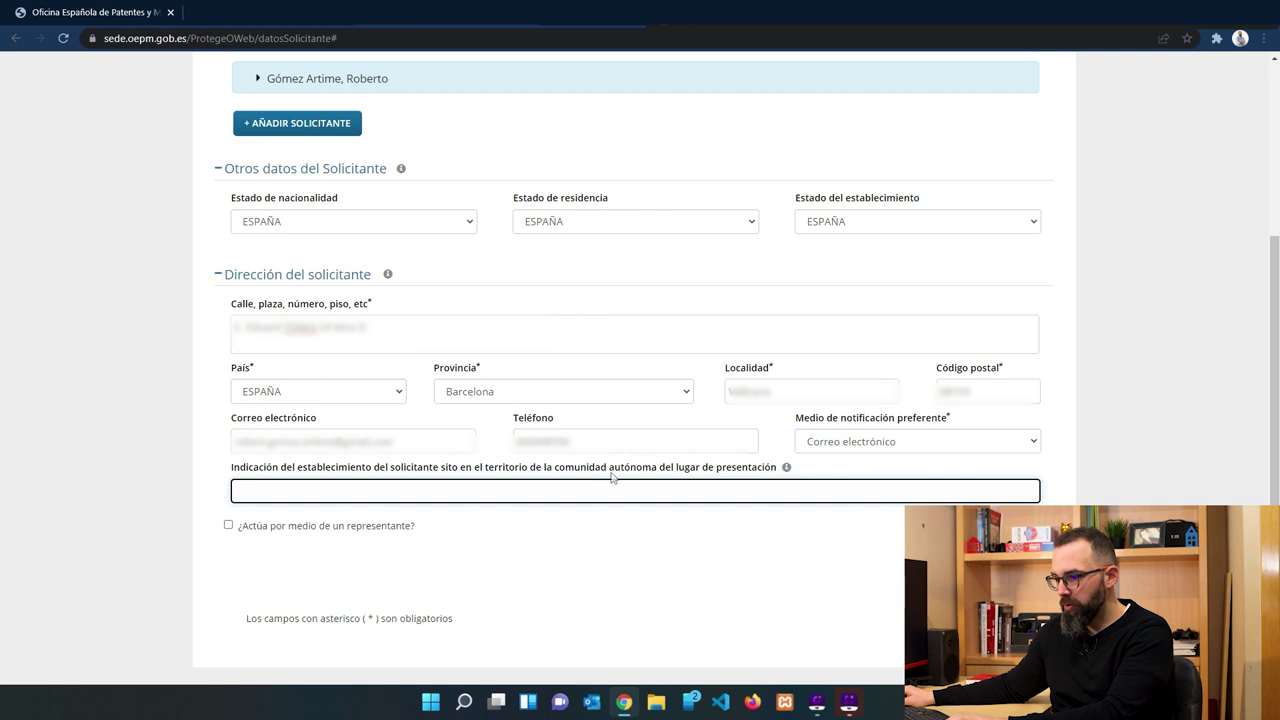
{"action": "key", "text": "Return"}
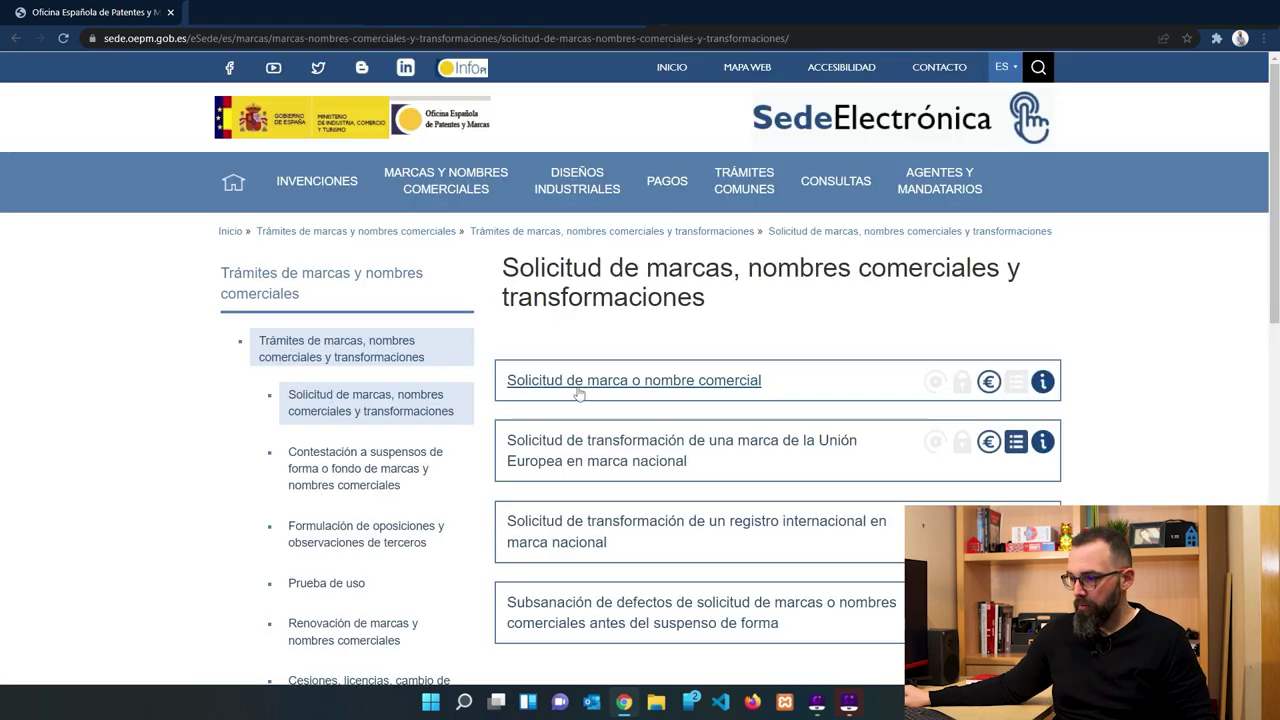
Start 'Solicitud de marca o nombre comercial' again and accept the Nota aclaratoria.
{"action": "left_click", "coordinate": [579, 388]}
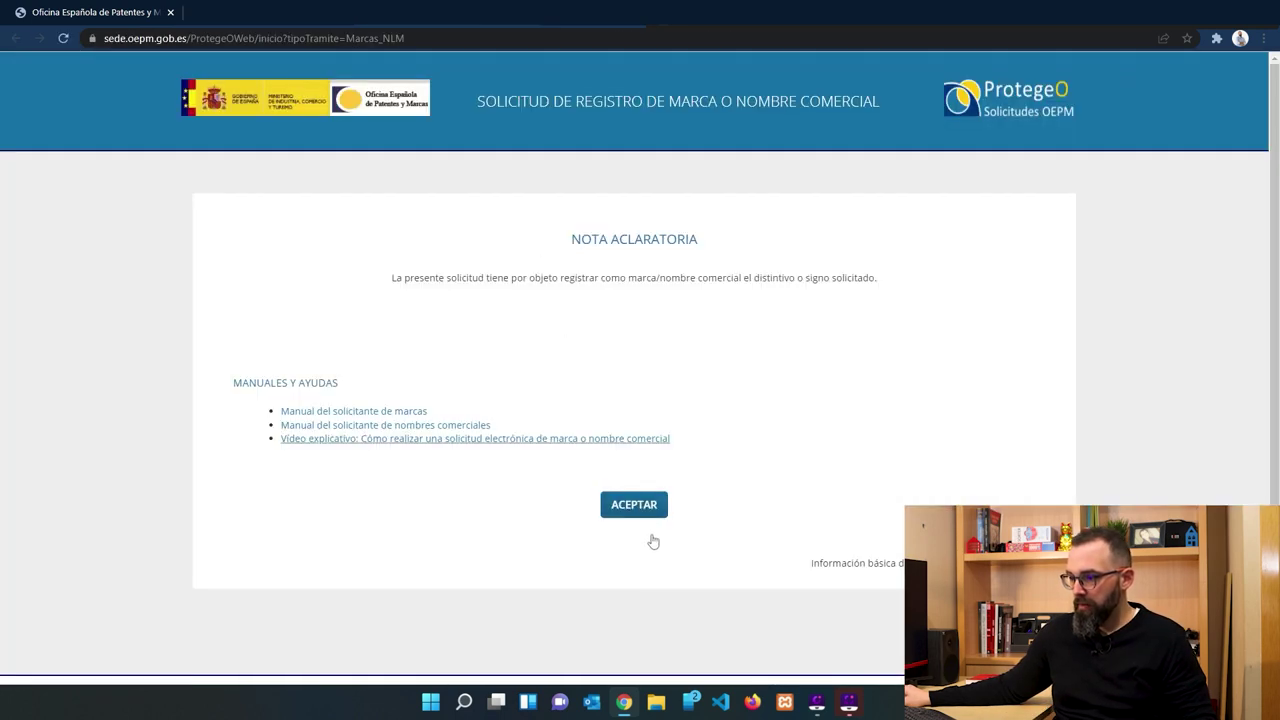
{"action": "left_click", "coordinate": [622, 507]}
{"action": "scroll", "coordinate": [608, 504], "scroll_direction": "down", "scroll_amount": 1}
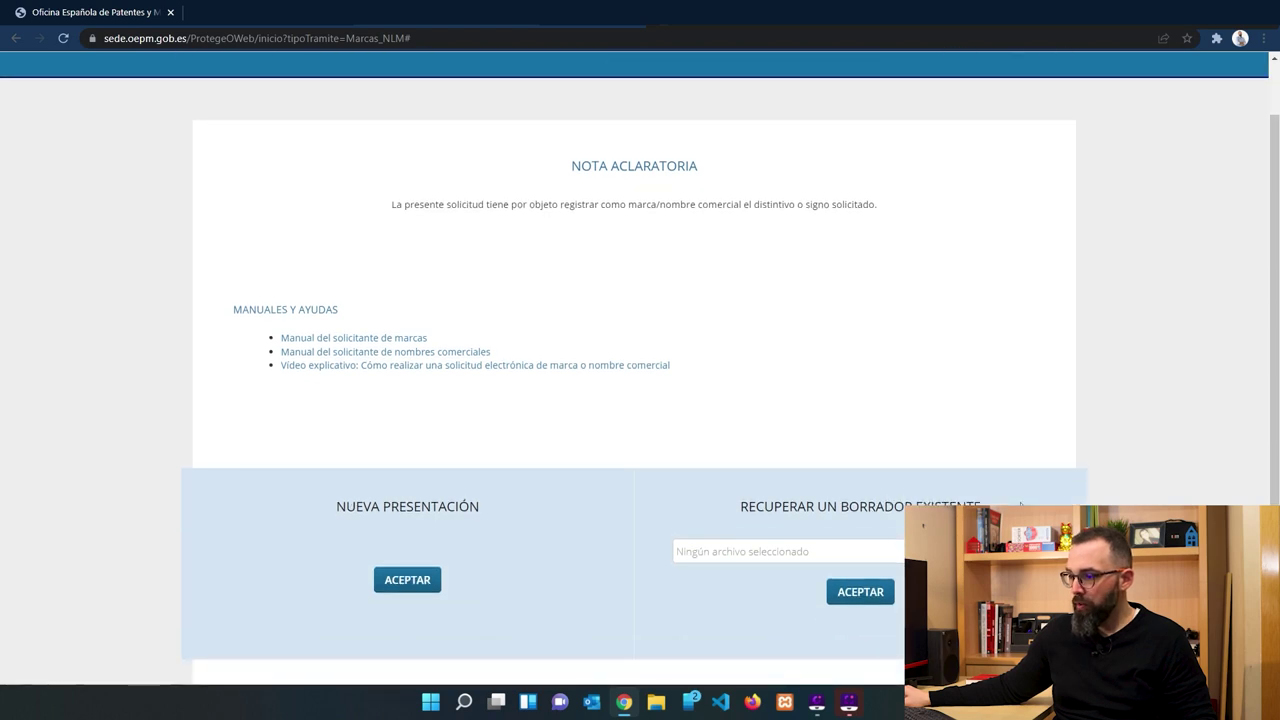
Recover the saved draft 9BA5D25DB.zip under Recuperar un borrador existente.
{"action": "left_click", "coordinate": [860, 591]}
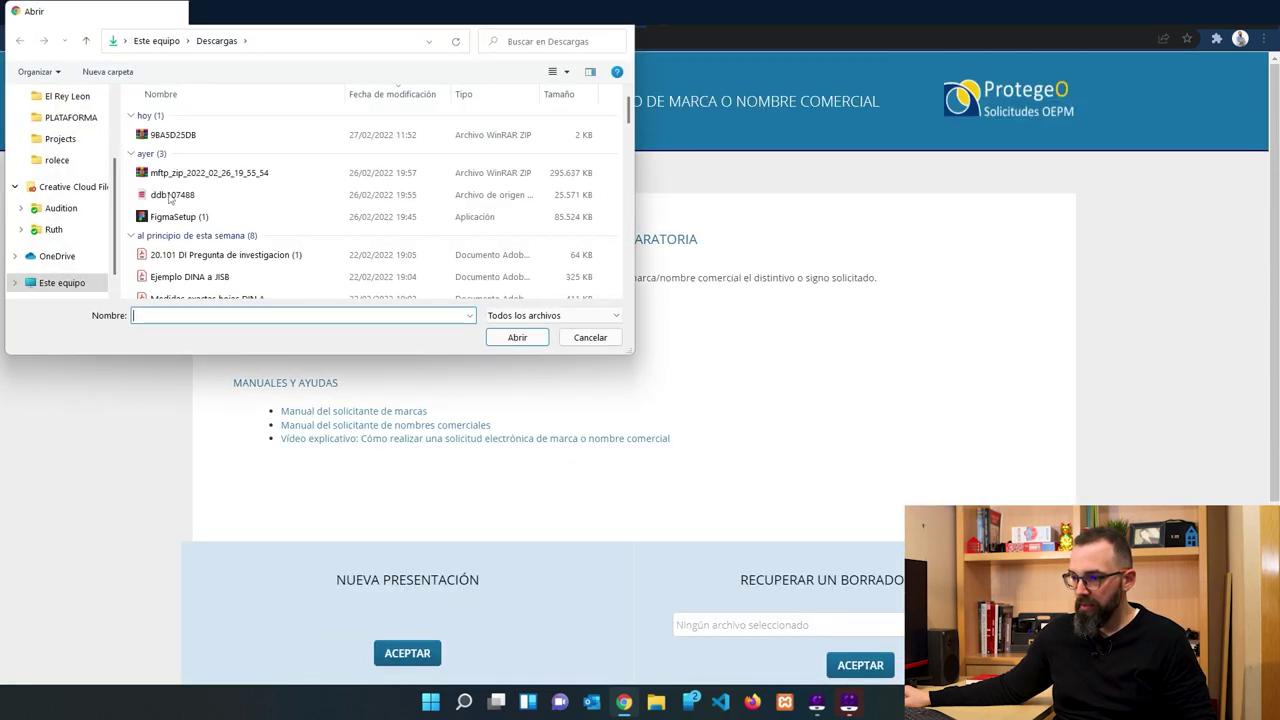
{"action": "double_click", "coordinate": [160, 136]}
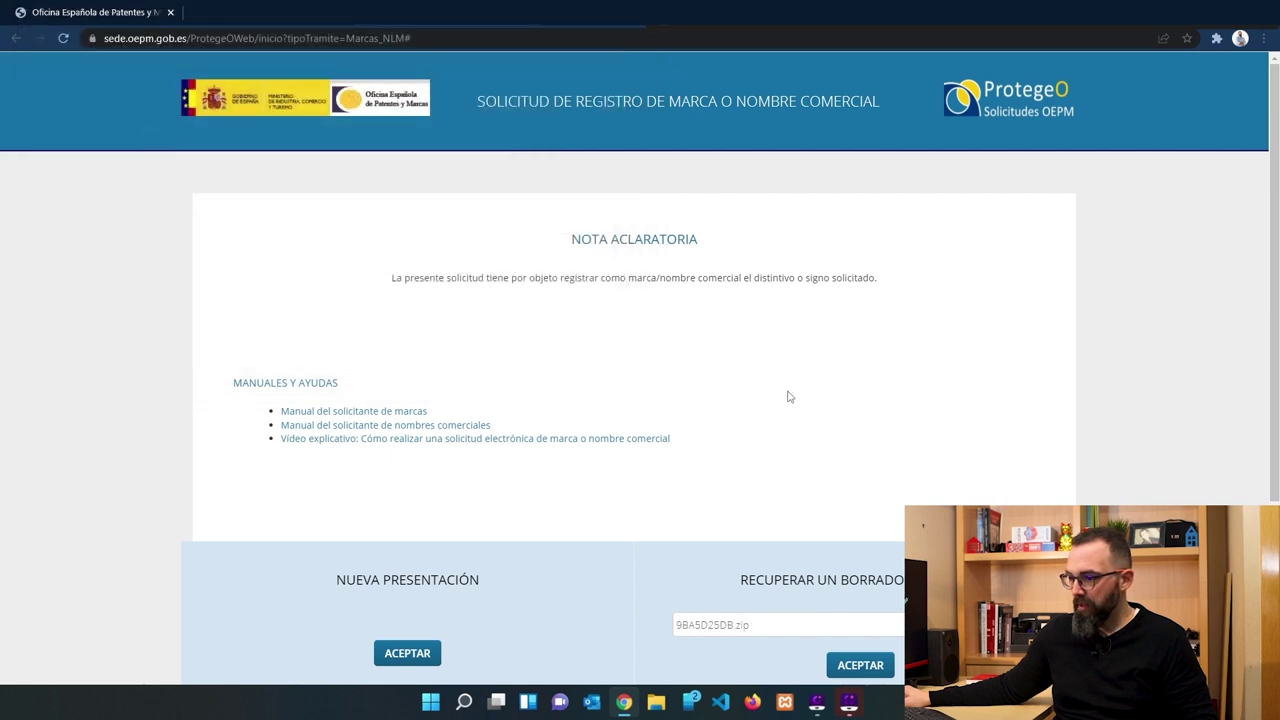
{"action": "scroll", "coordinate": [786, 394], "scroll_direction": "down", "scroll_amount": 2}
{"action": "left_click", "coordinate": [857, 517]}
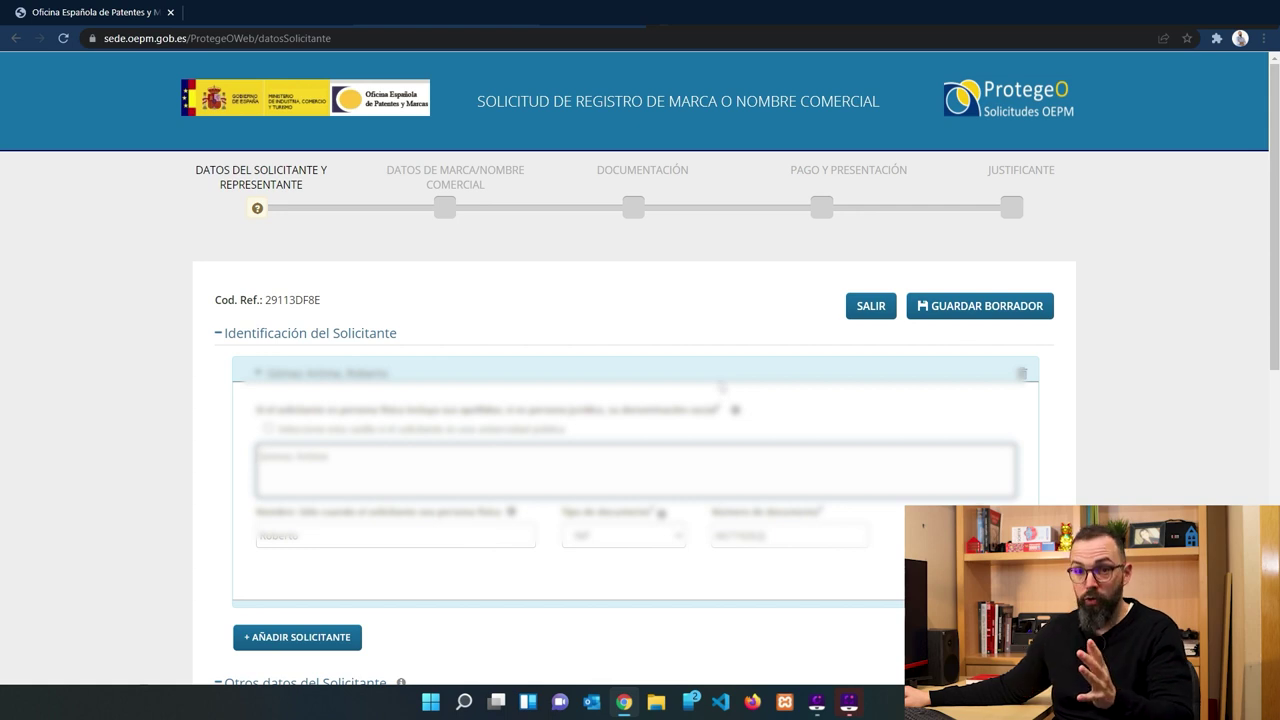
{"action": "scroll", "coordinate": [722, 387], "scroll_direction": "down", "scroll_amount": 6}
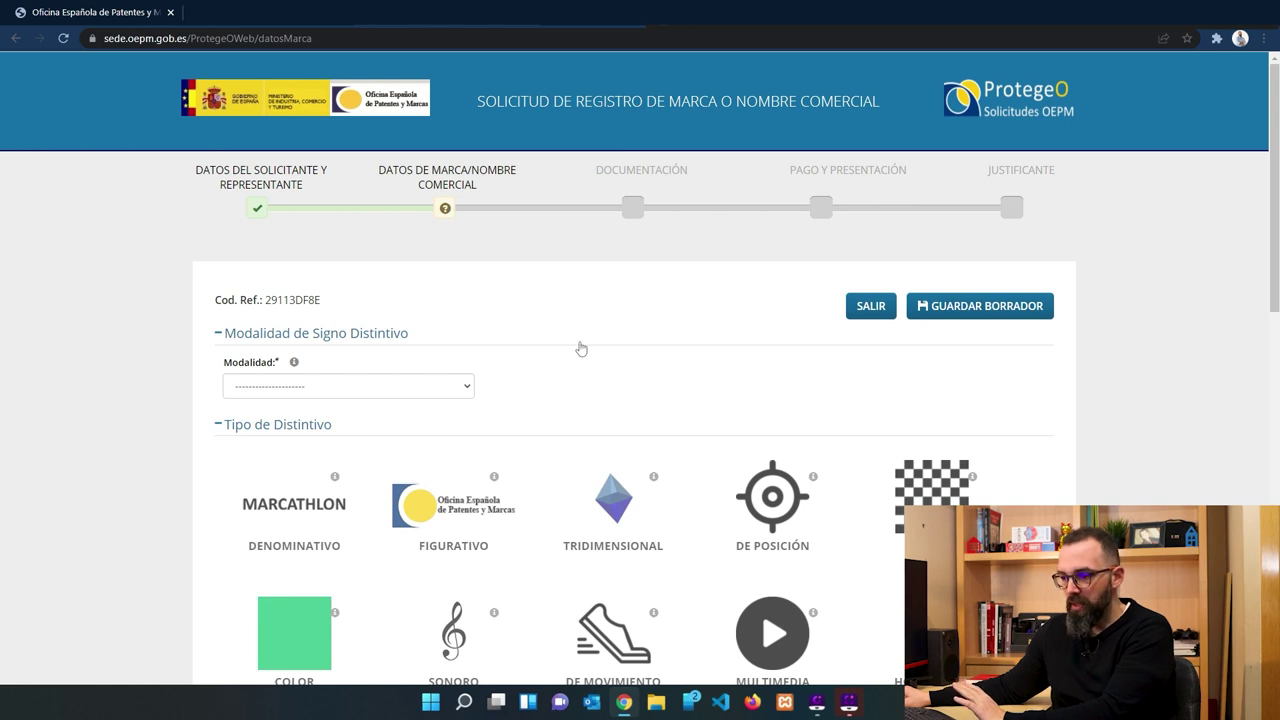
Set Modalidad to Nombre Comercial and Tipo de Distintivo to FIGURATIVO.
{"action": "left_click", "coordinate": [465, 394]}
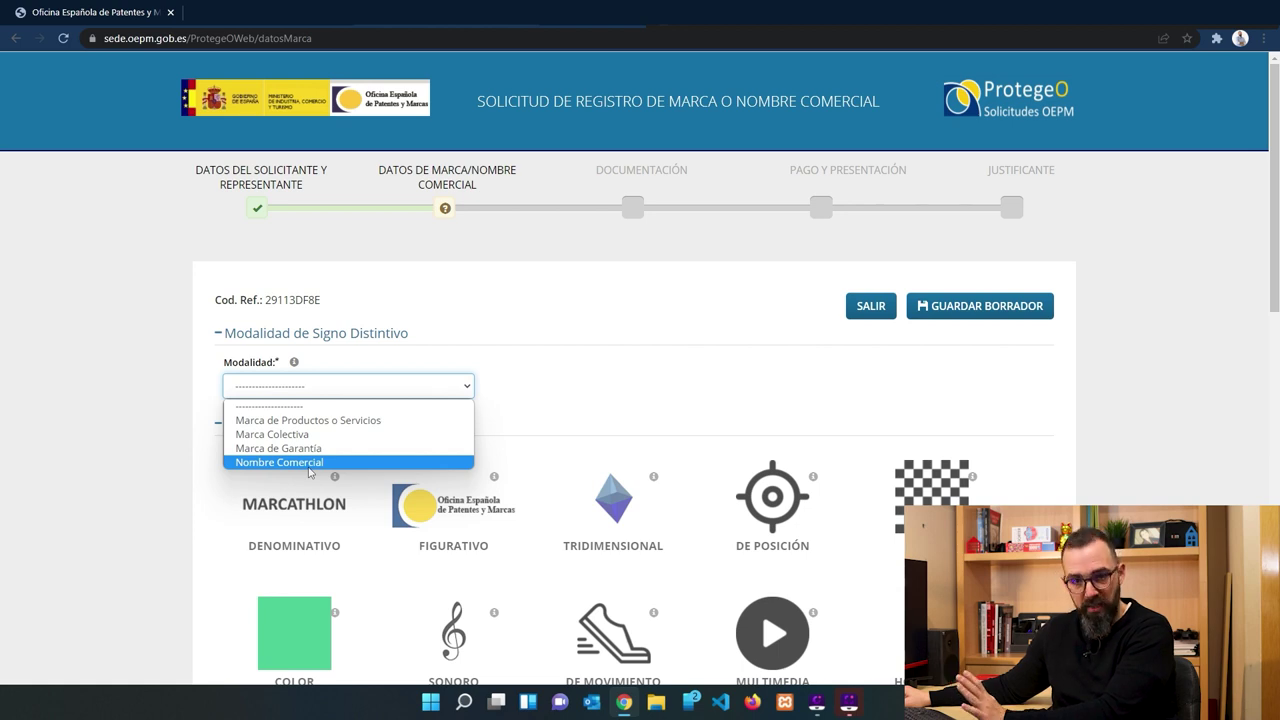
{"action": "left_click", "coordinate": [309, 463]}
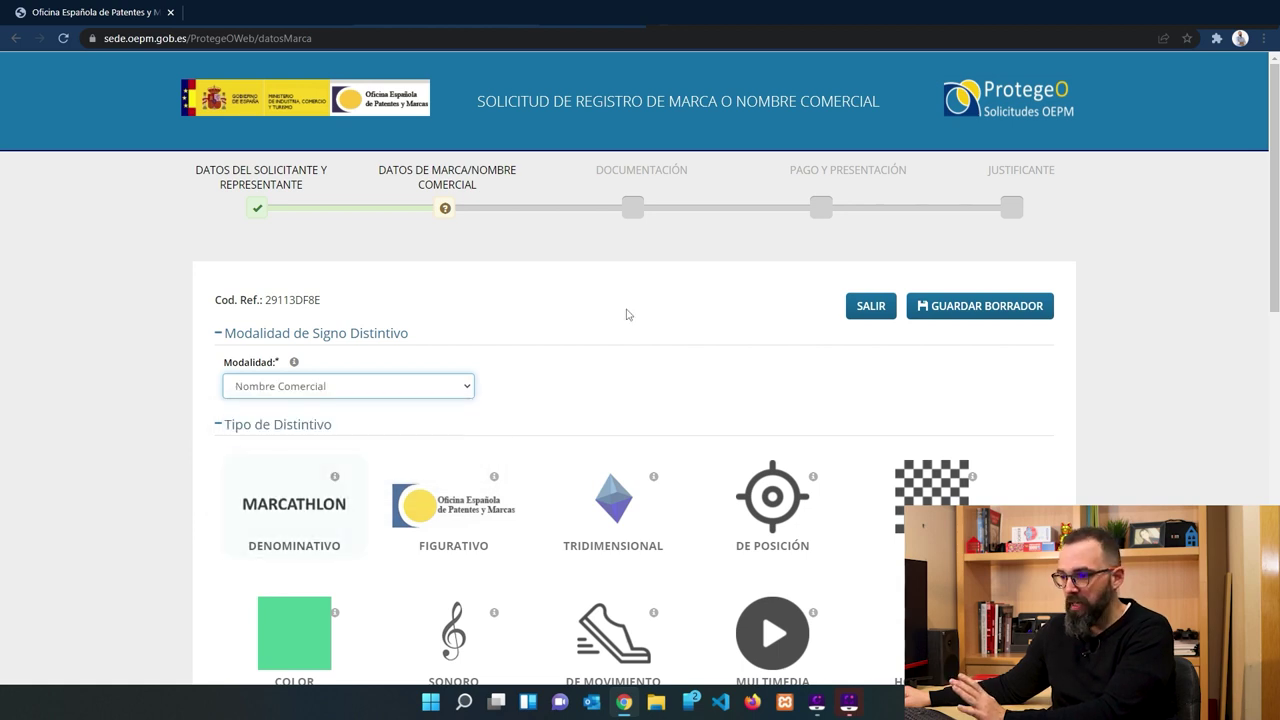
{"action": "scroll", "coordinate": [626, 311], "scroll_direction": "down", "scroll_amount": 1}
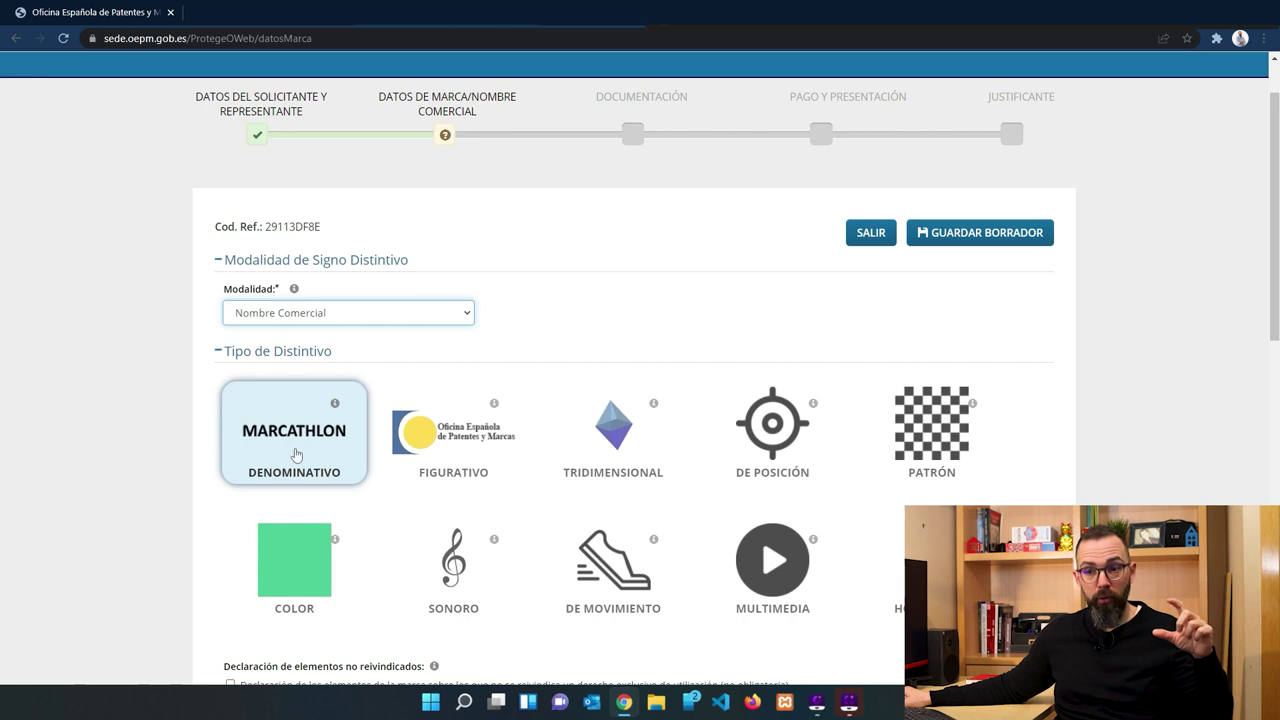
{"action": "left_click", "coordinate": [485, 453]}
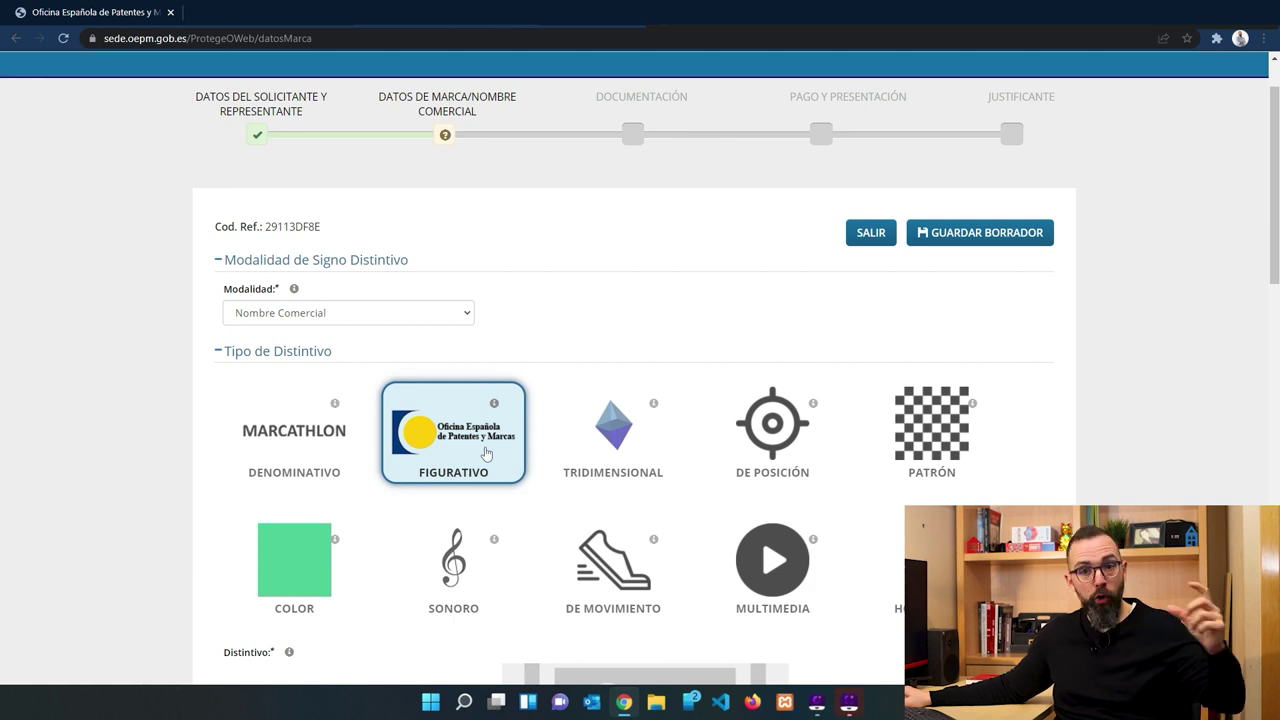
{"action": "scroll", "coordinate": [482, 450], "scroll_direction": "down", "scroll_amount": 2}
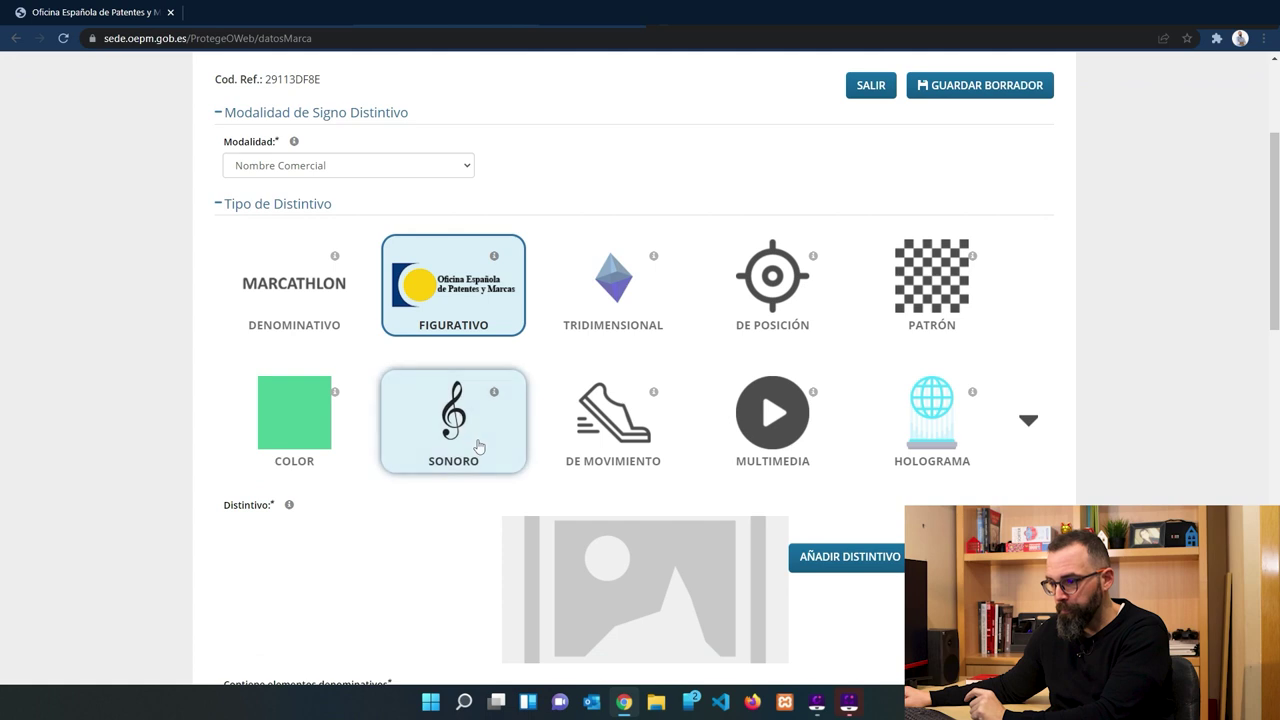
{"action": "scroll", "coordinate": [888, 413], "scroll_direction": "down", "scroll_amount": 2}
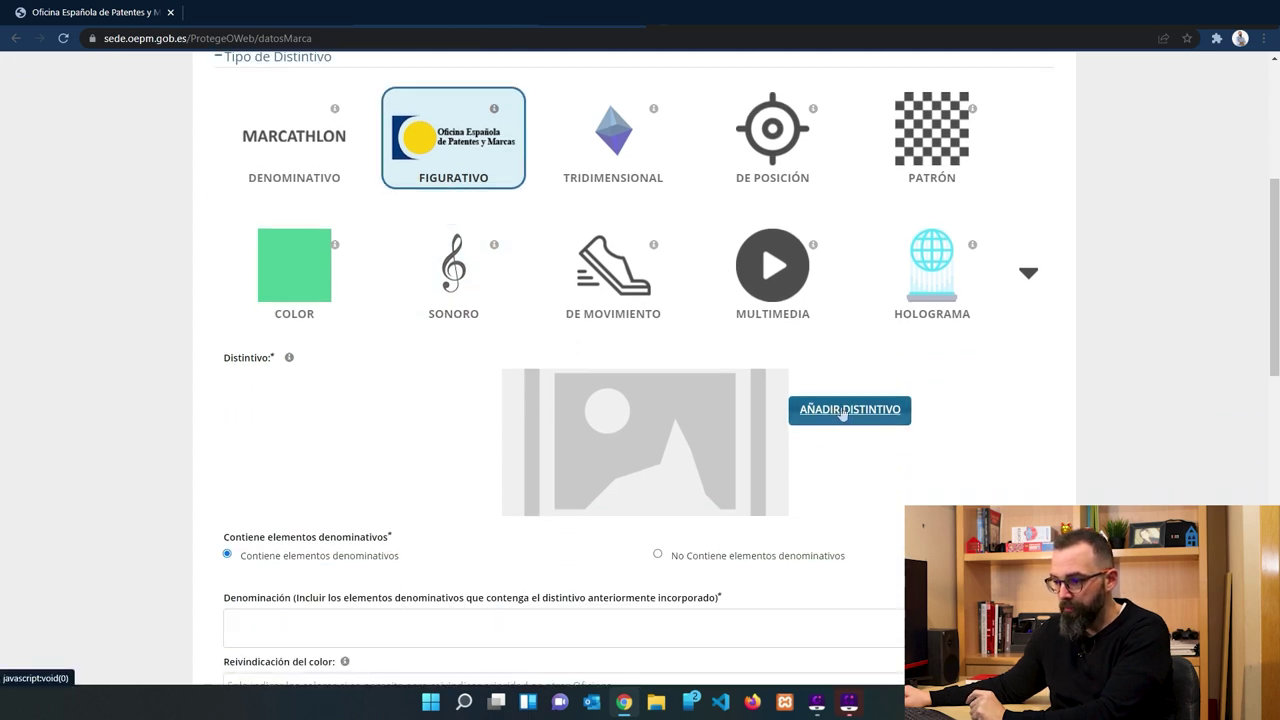
Upload the Kremallera logo file as the Distintivo and accept the processed image.
{"action": "left_click", "coordinate": [843, 413]}
{"action": "double_click", "coordinate": [165, 141]}
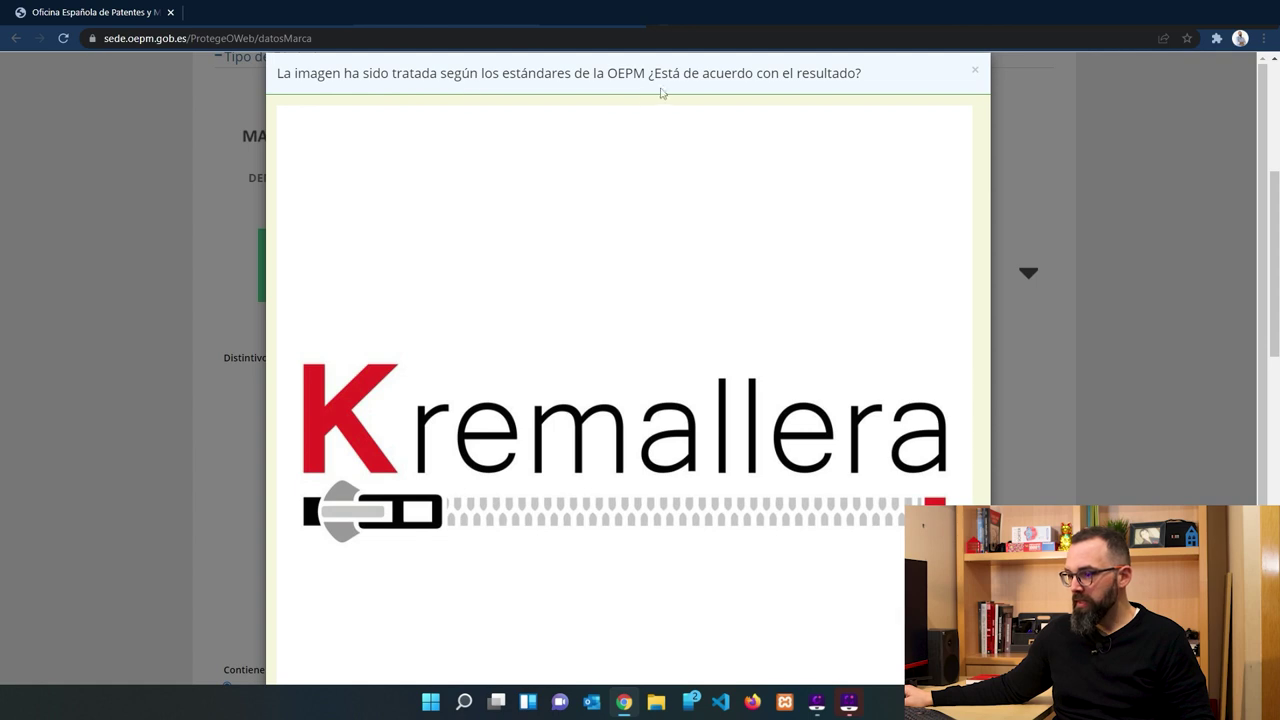
{"action": "scroll", "coordinate": [749, 233], "scroll_direction": "down", "scroll_amount": 2}
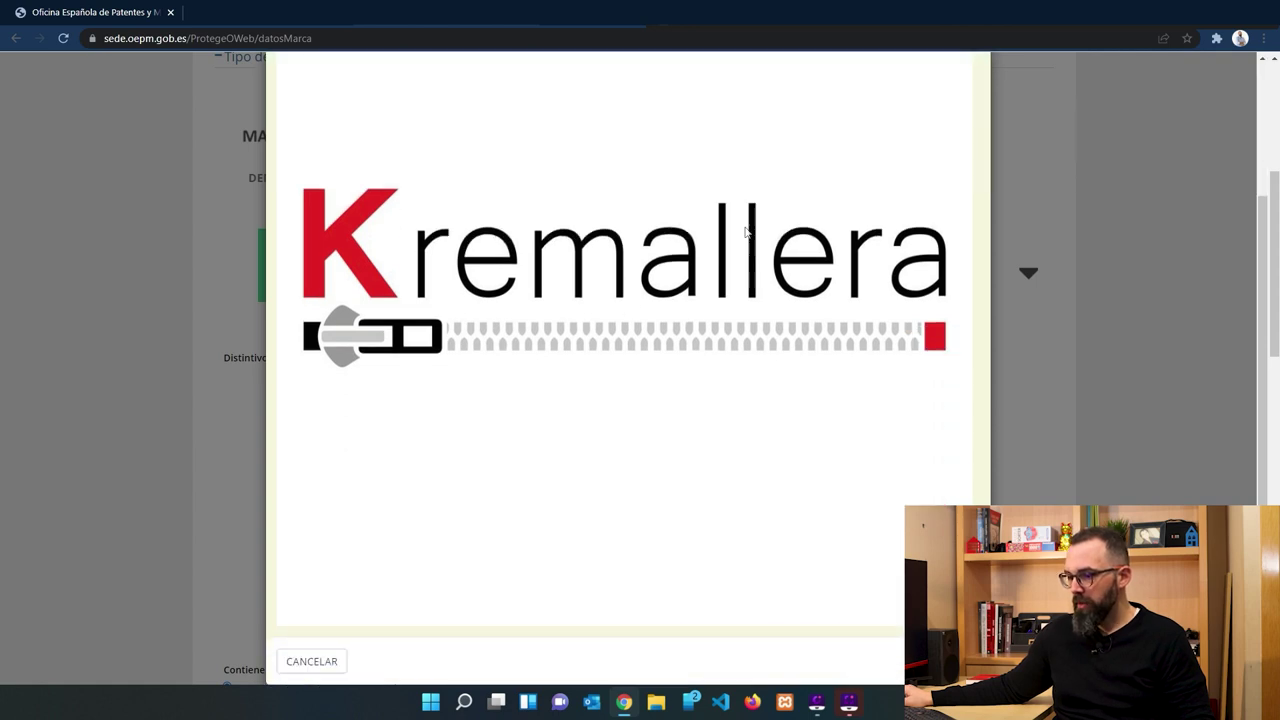
{"action": "left_click", "coordinate": [938, 661]}
{"action": "scroll", "coordinate": [938, 484], "scroll_direction": "down", "scroll_amount": 2}
{"action": "scroll", "coordinate": [938, 484], "scroll_direction": "down", "scroll_amount": 1}
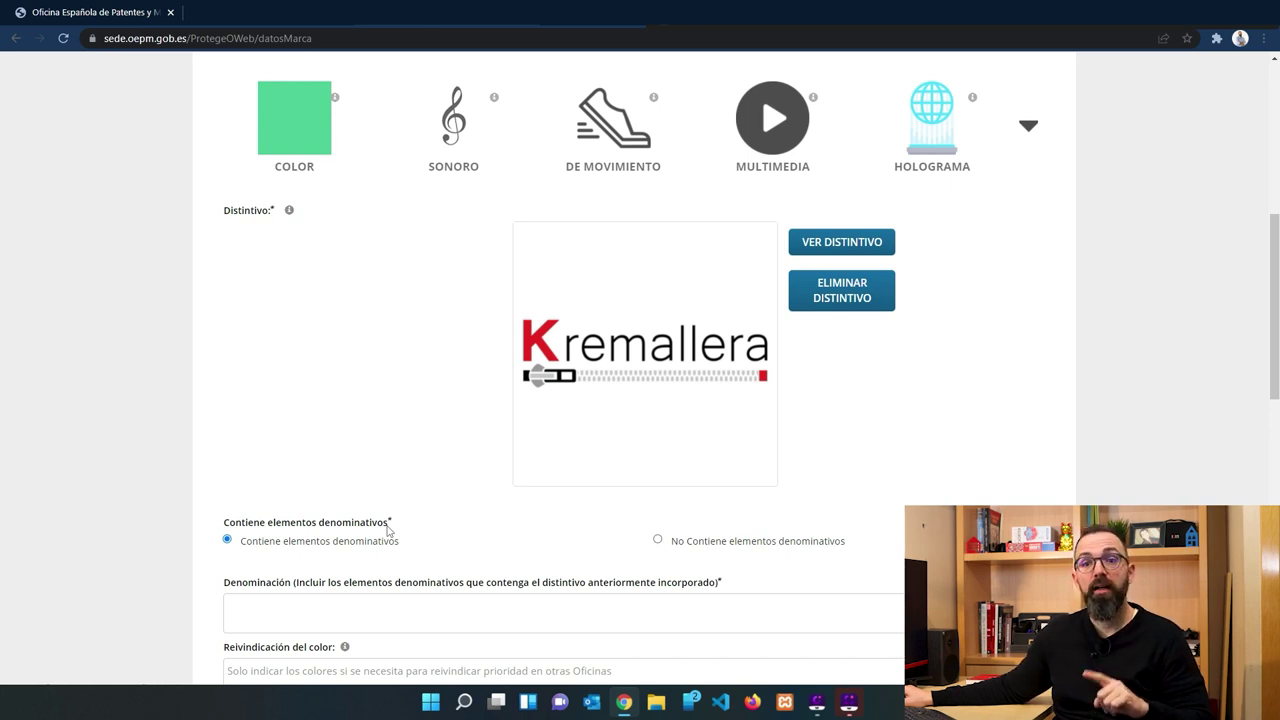
{"action": "left_click", "coordinate": [469, 611]}
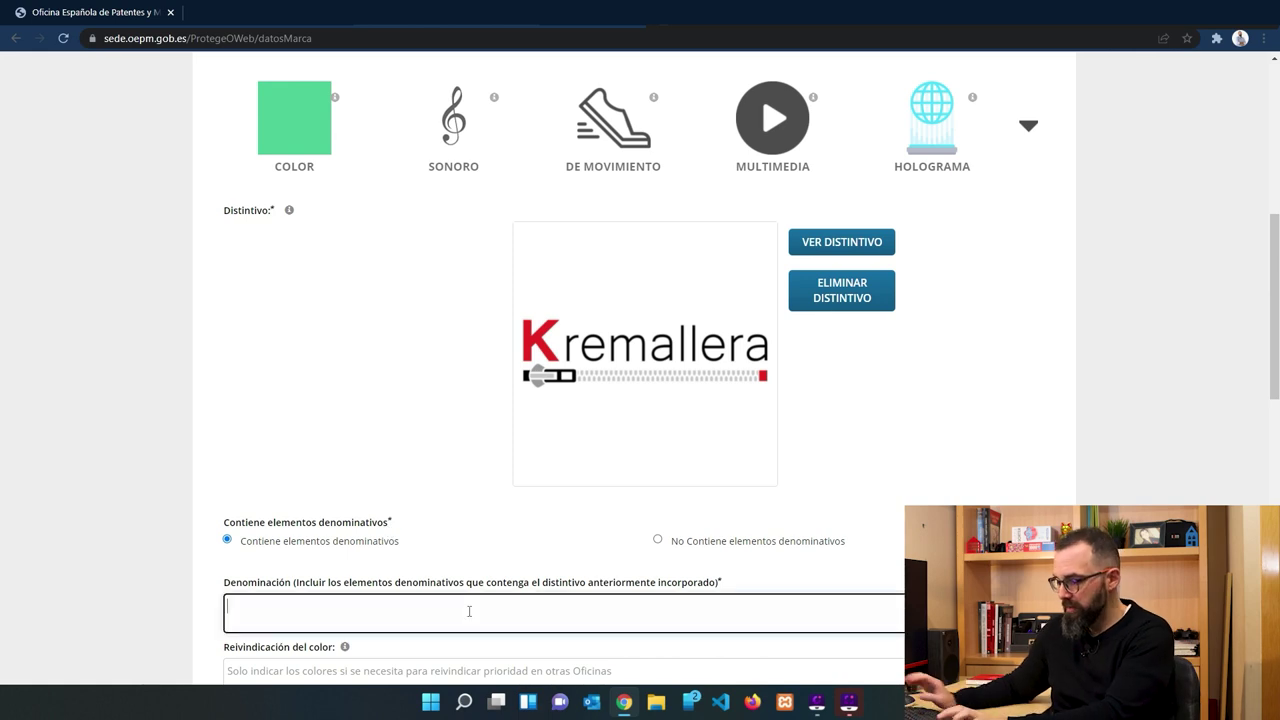
{"action": "type", "text": "Kremallera"}
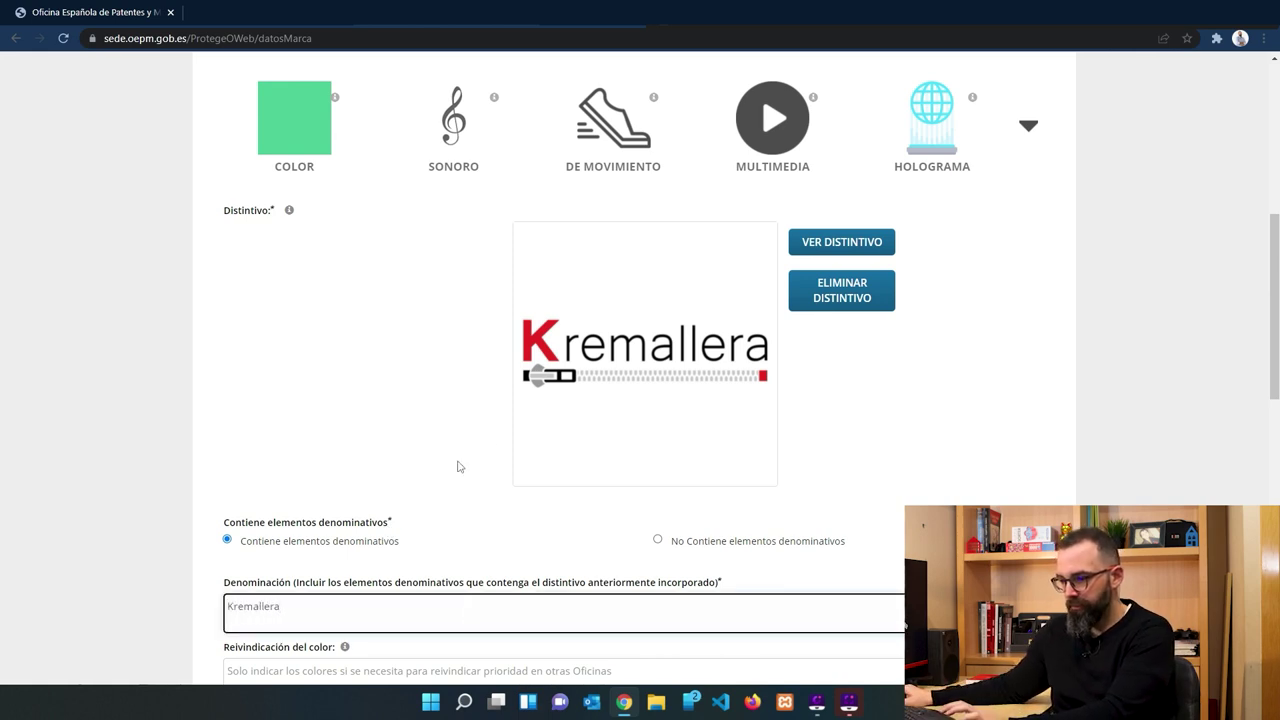
{"action": "scroll", "coordinate": [459, 467], "scroll_direction": "down", "scroll_amount": 3}
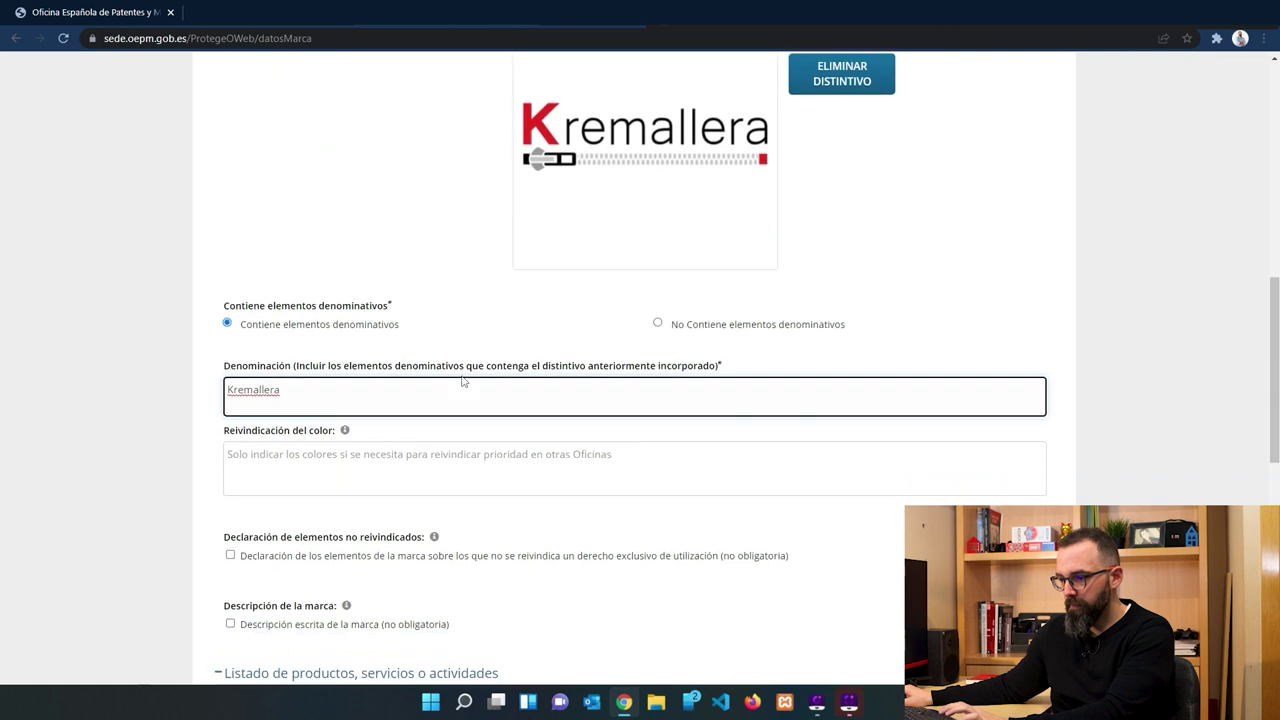
{"action": "left_click", "coordinate": [584, 521]}
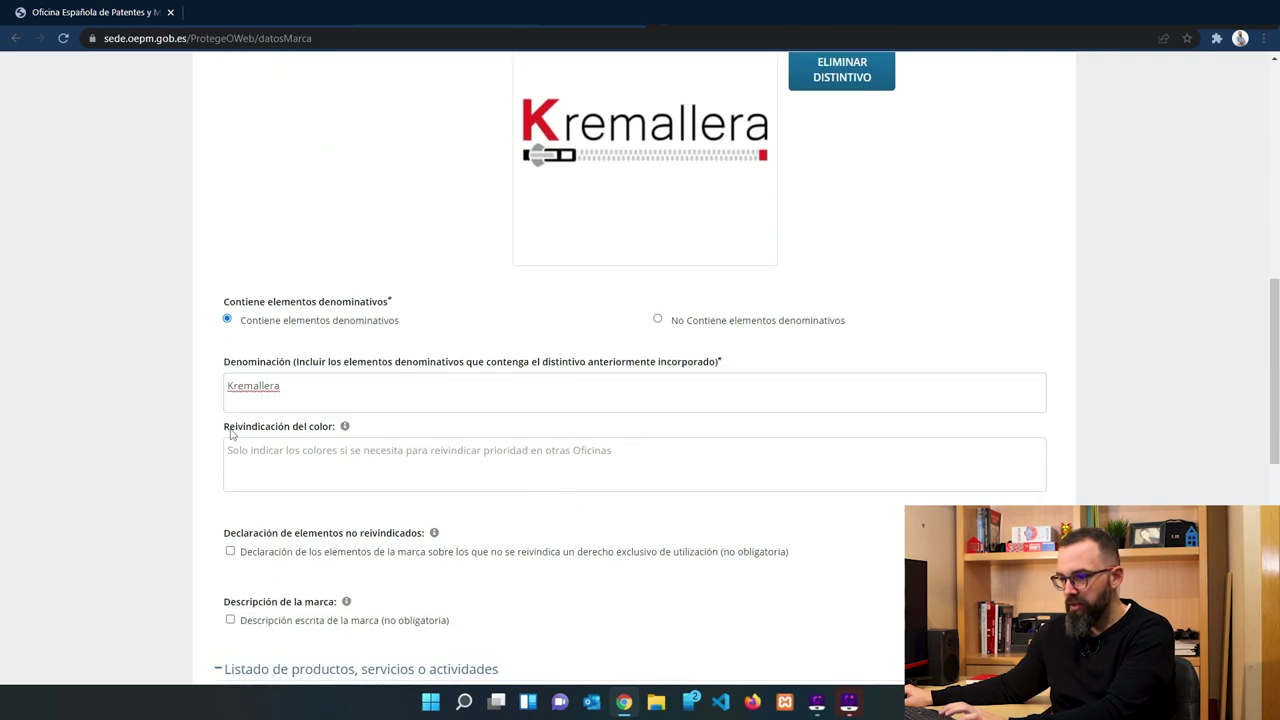
{"action": "scroll", "coordinate": [609, 494], "scroll_direction": "down", "scroll_amount": 2}
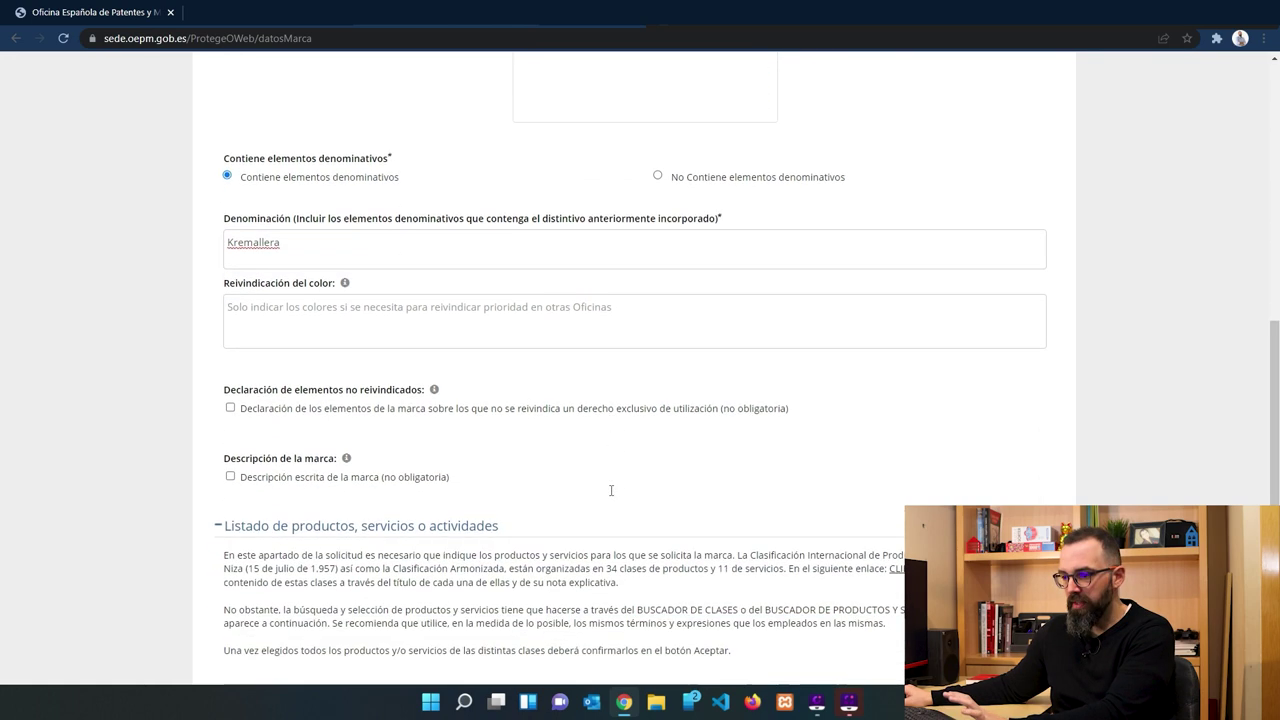
{"action": "scroll", "coordinate": [560, 454], "scroll_direction": "up", "scroll_amount": 3}
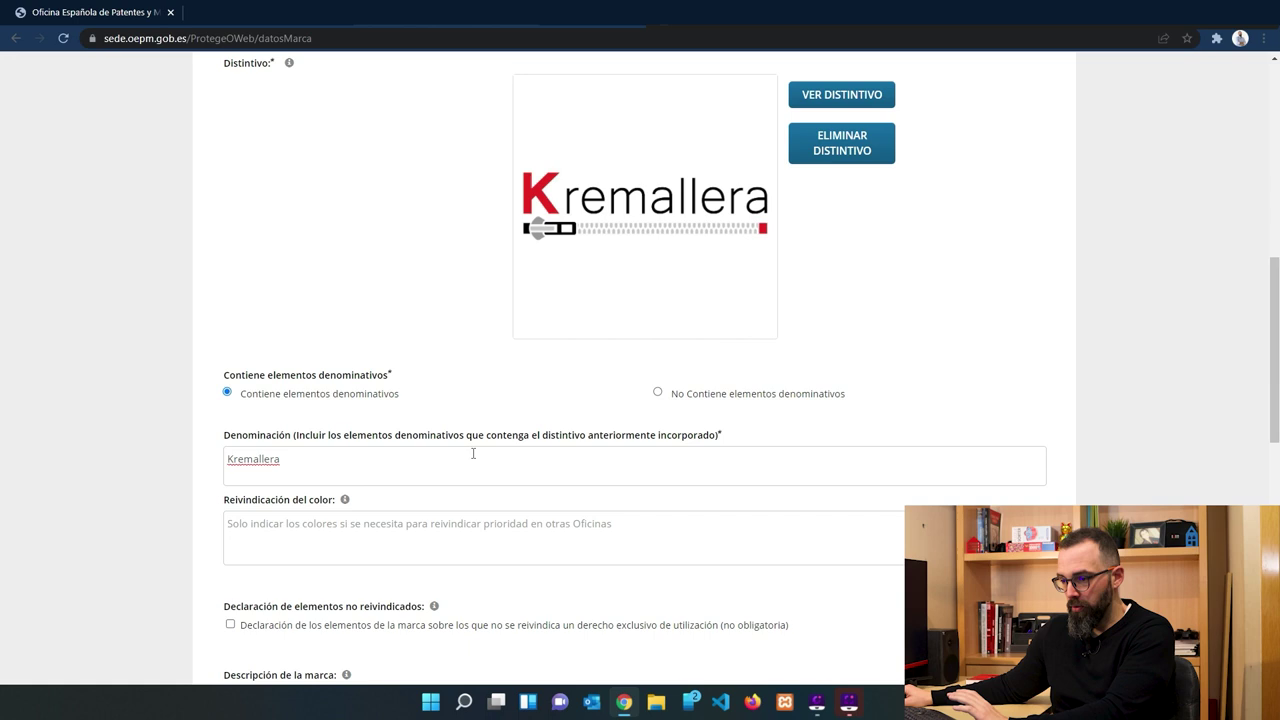
{"action": "scroll", "coordinate": [455, 465], "scroll_direction": "down", "scroll_amount": 3}
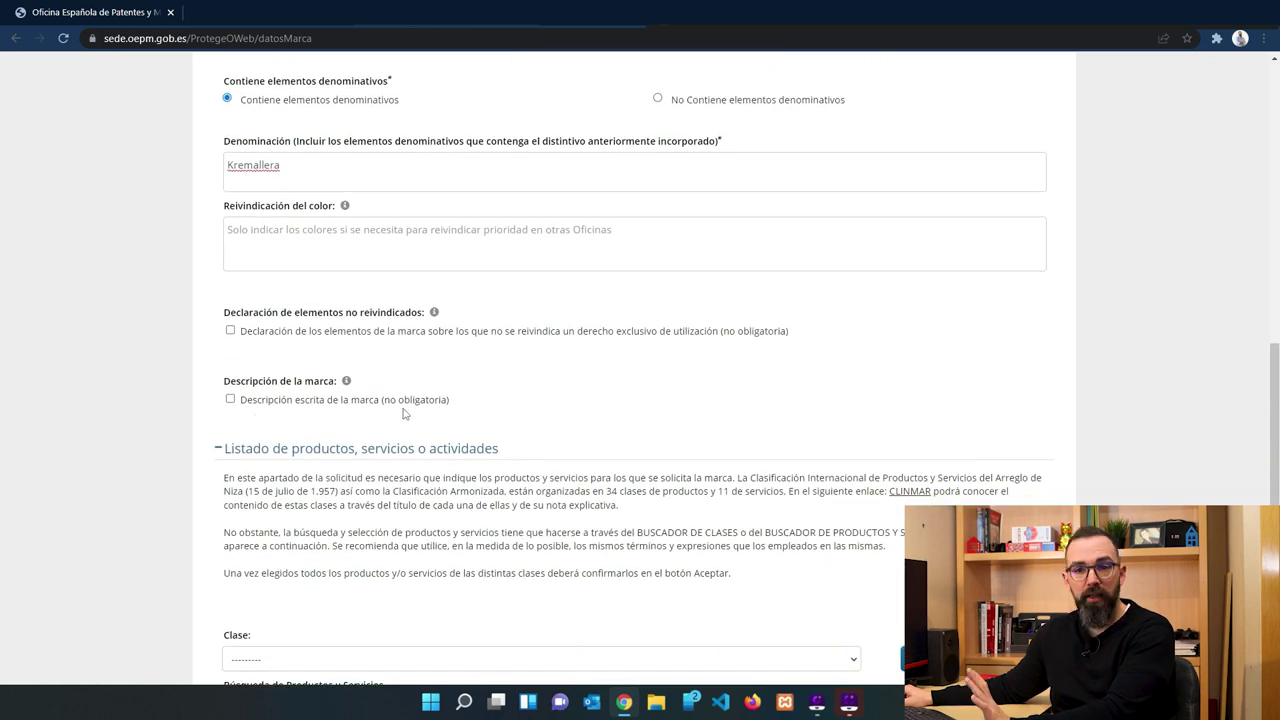
Tick 'Descripción escrita de la marca' and describe the colour sans-serif logo, red initial and bottom zip.
{"action": "left_click", "coordinate": [230, 399]}
{"action": "left_click", "coordinate": [276, 436]}
{"action": "scroll", "coordinate": [276, 436], "scroll_direction": "up", "scroll_amount": 2}
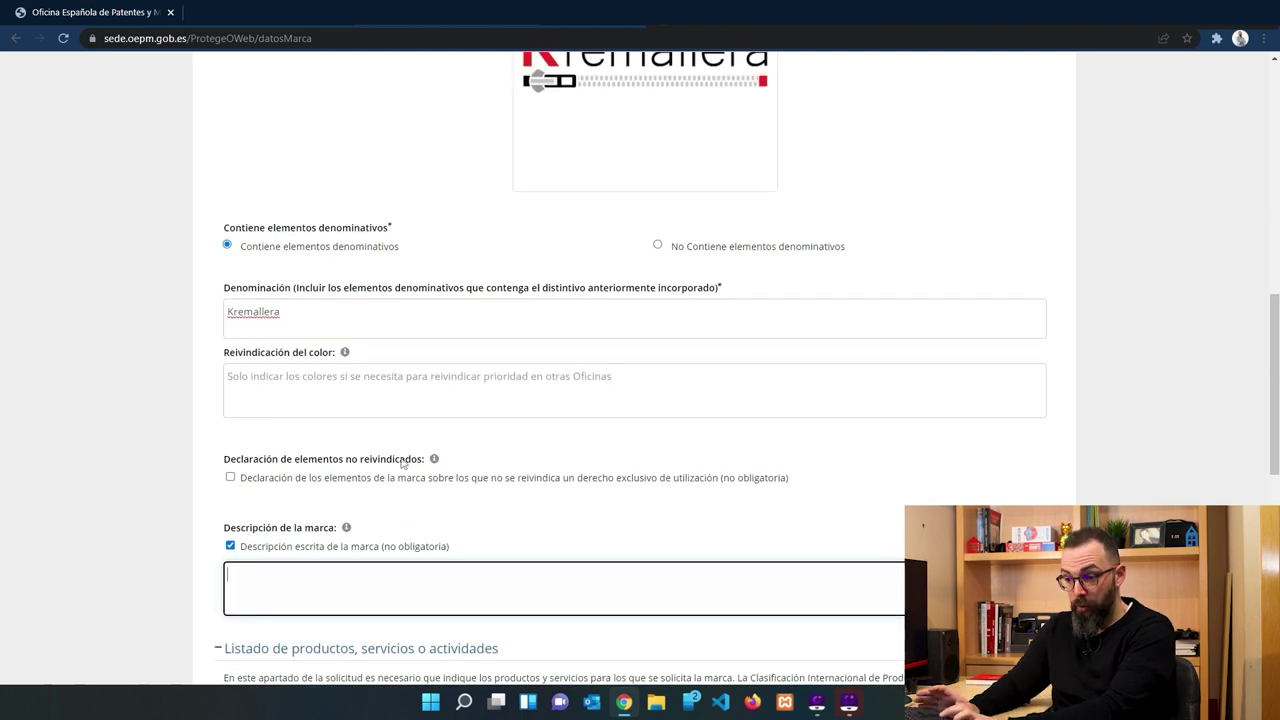
{"action": "type", "text": "Logotipo ew"}
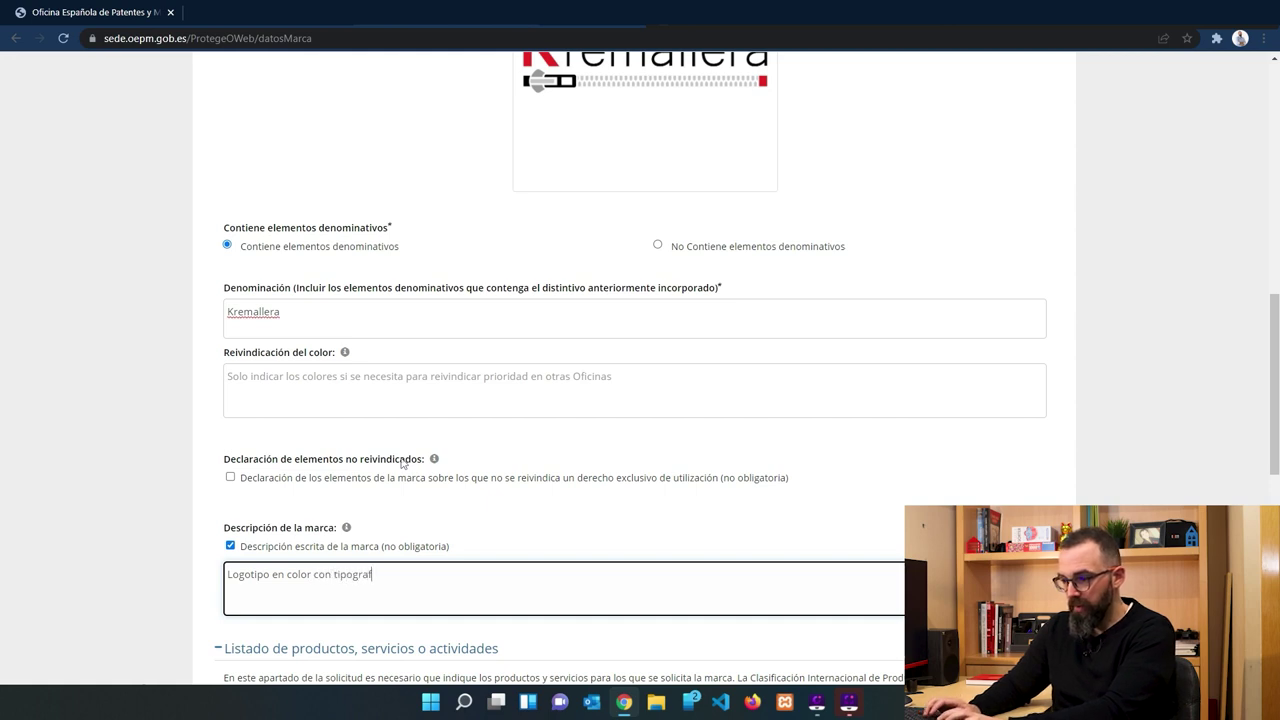
{"action": "type", "text": "erifa "}
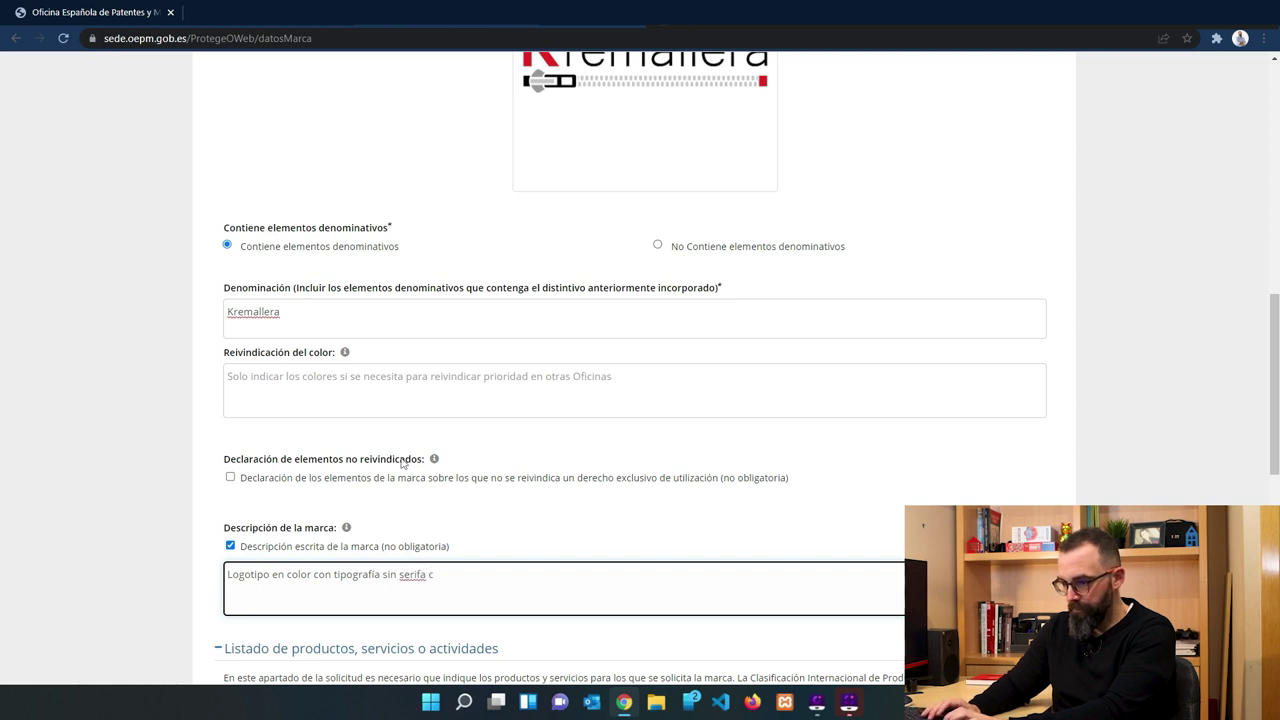
{"action": "type", "text": "con primera letra en color"}
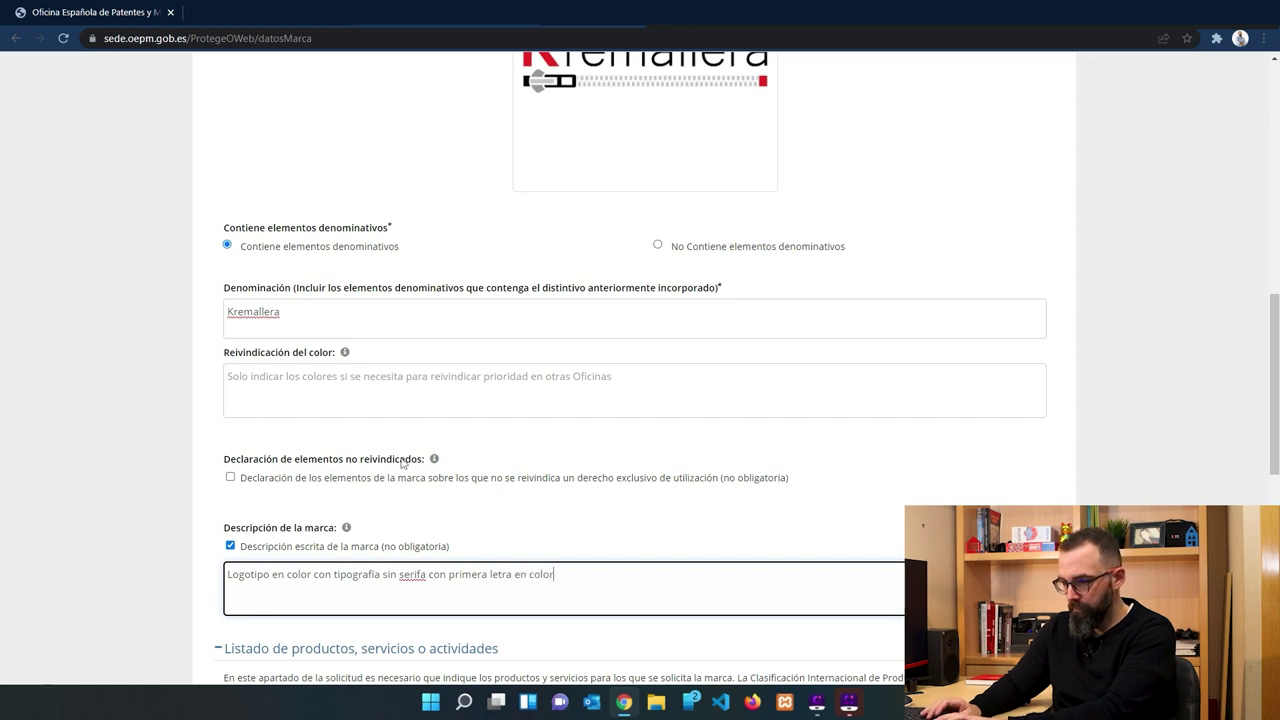
{"action": "type", "text": "parte baja de forma horizontal una"}
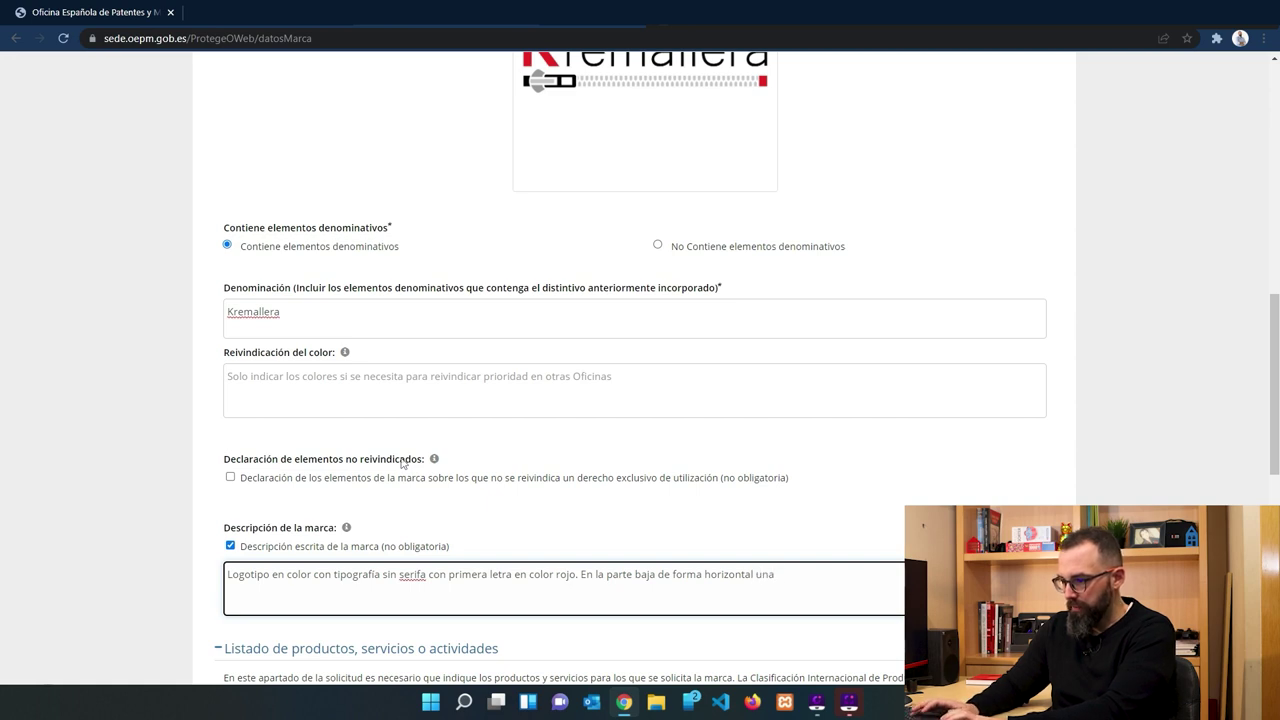
{"action": "type", "text": "e puede observar "}
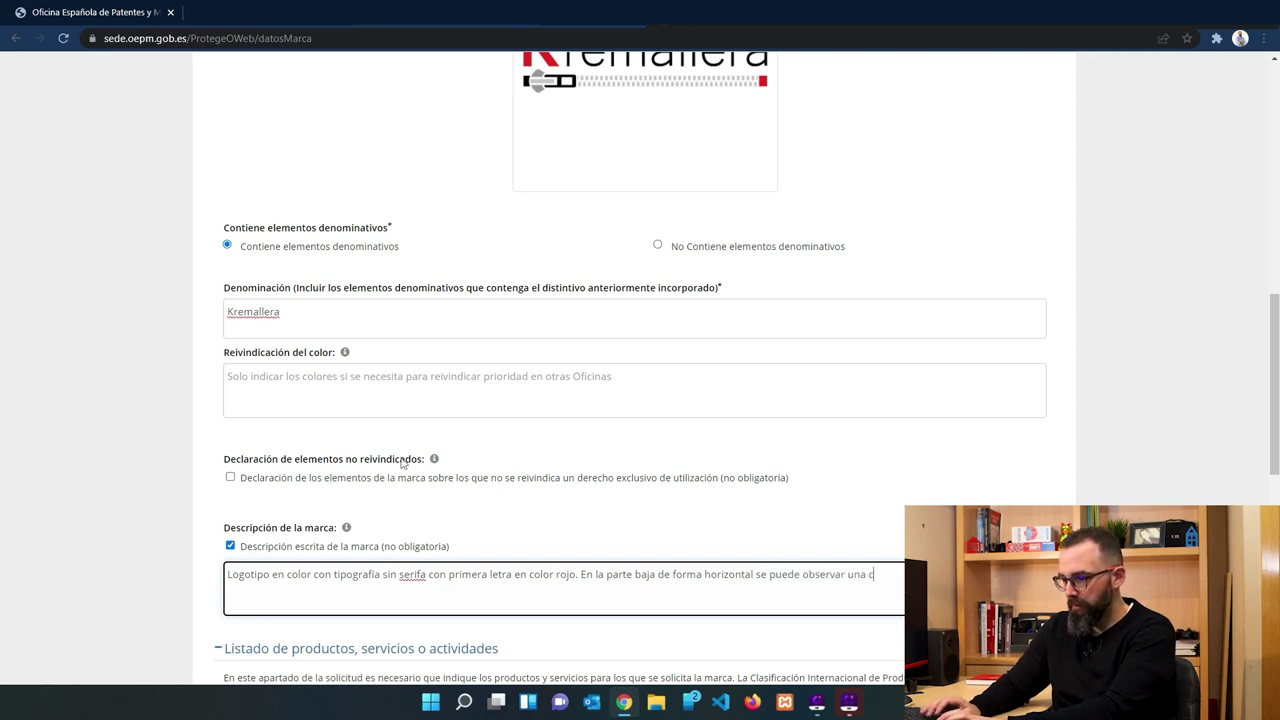
{"action": "type", "text": "all"}
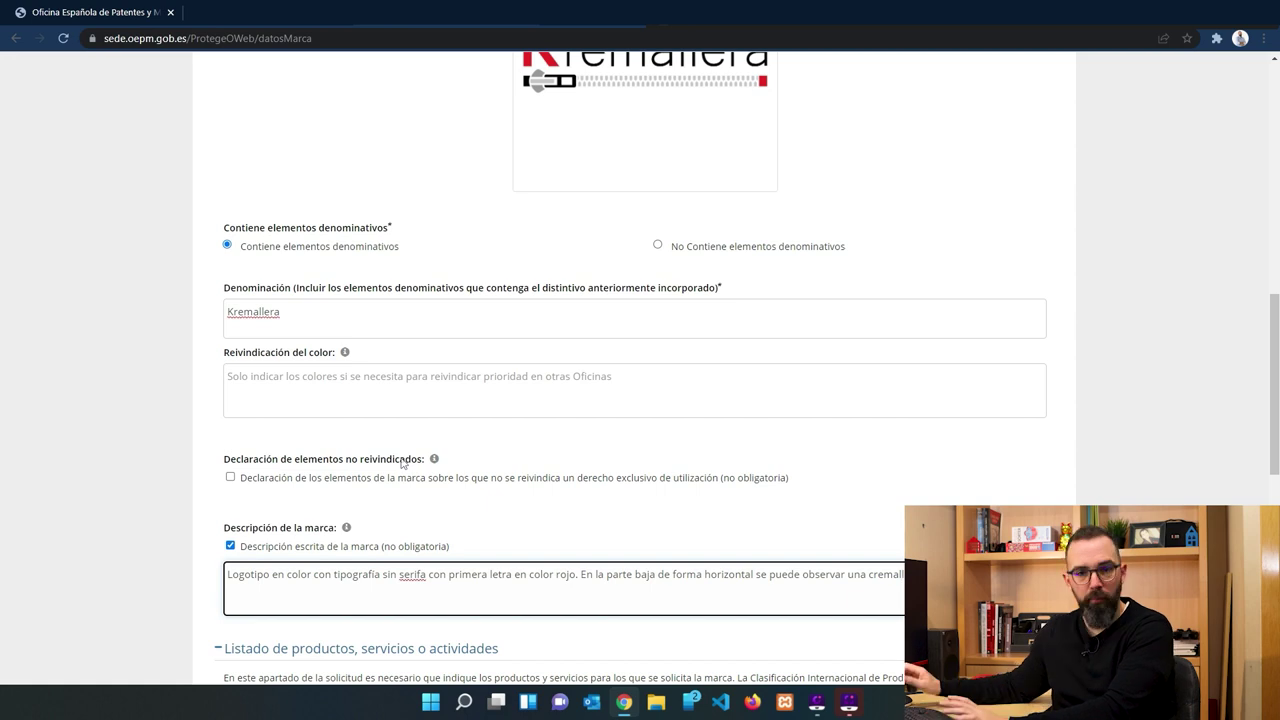
{"action": "scroll", "coordinate": [303, 514], "scroll_direction": "down", "scroll_amount": 4}
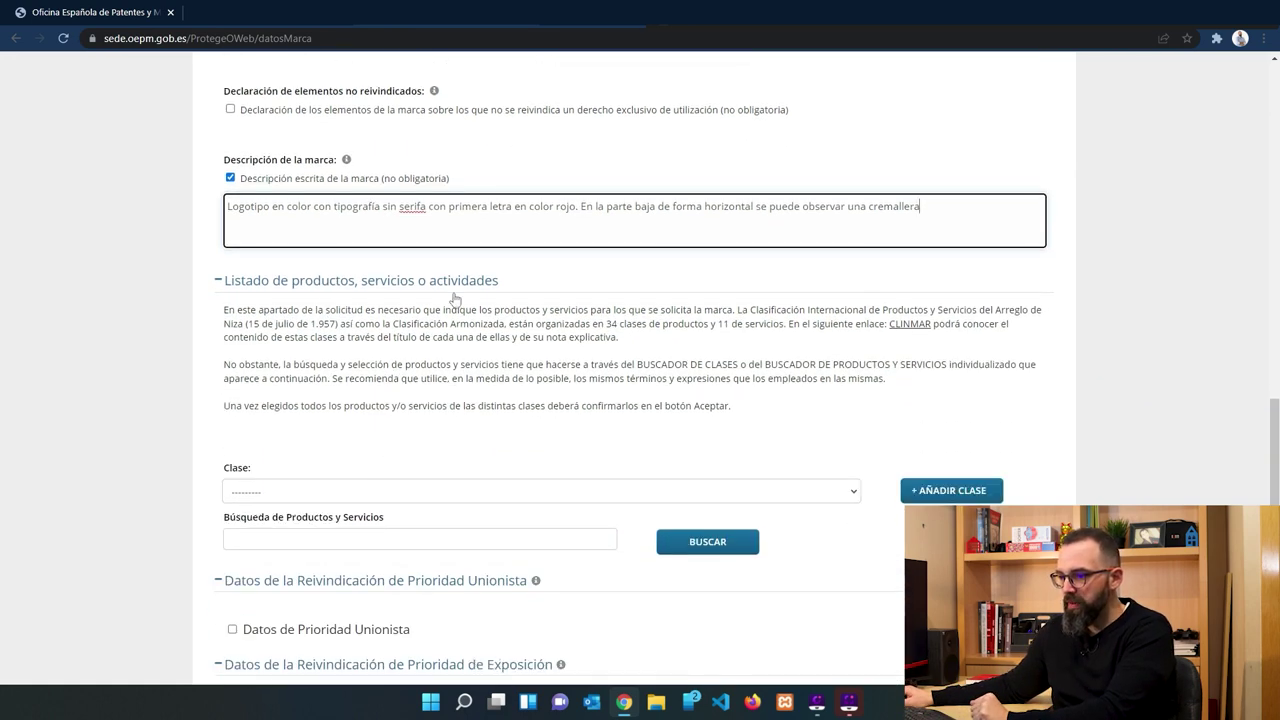
Add Nice Clase 18, trimming its product list by removing bastones, and confirm it.
{"action": "left_click", "coordinate": [465, 456]}
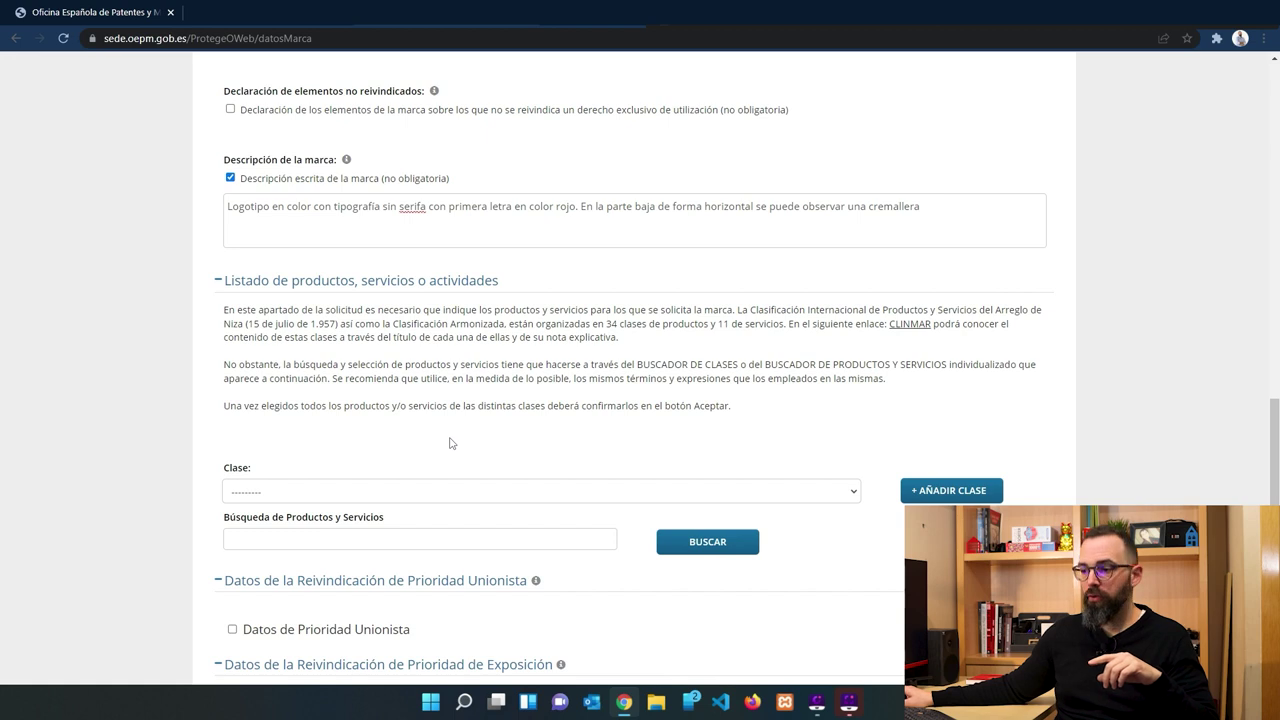
{"action": "left_click", "coordinate": [360, 499]}
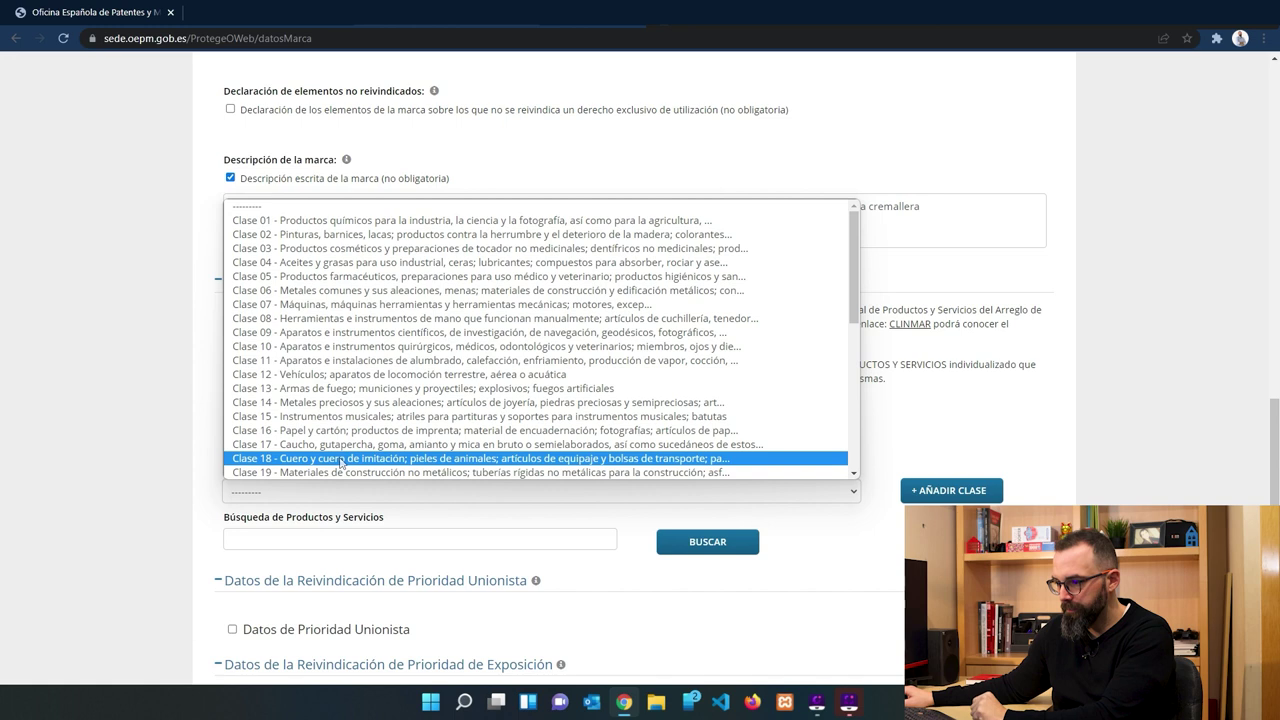
{"action": "left_click", "coordinate": [340, 458]}
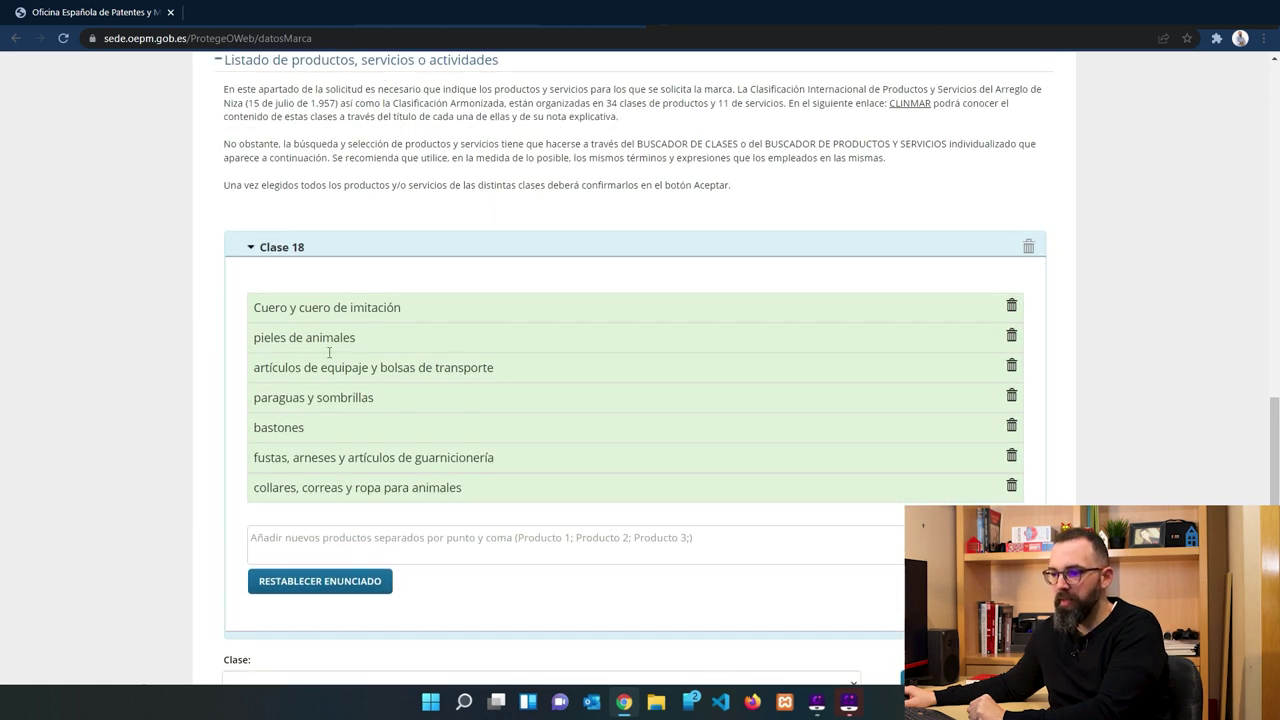
{"action": "scroll", "coordinate": [411, 289], "scroll_direction": "down", "scroll_amount": 2}
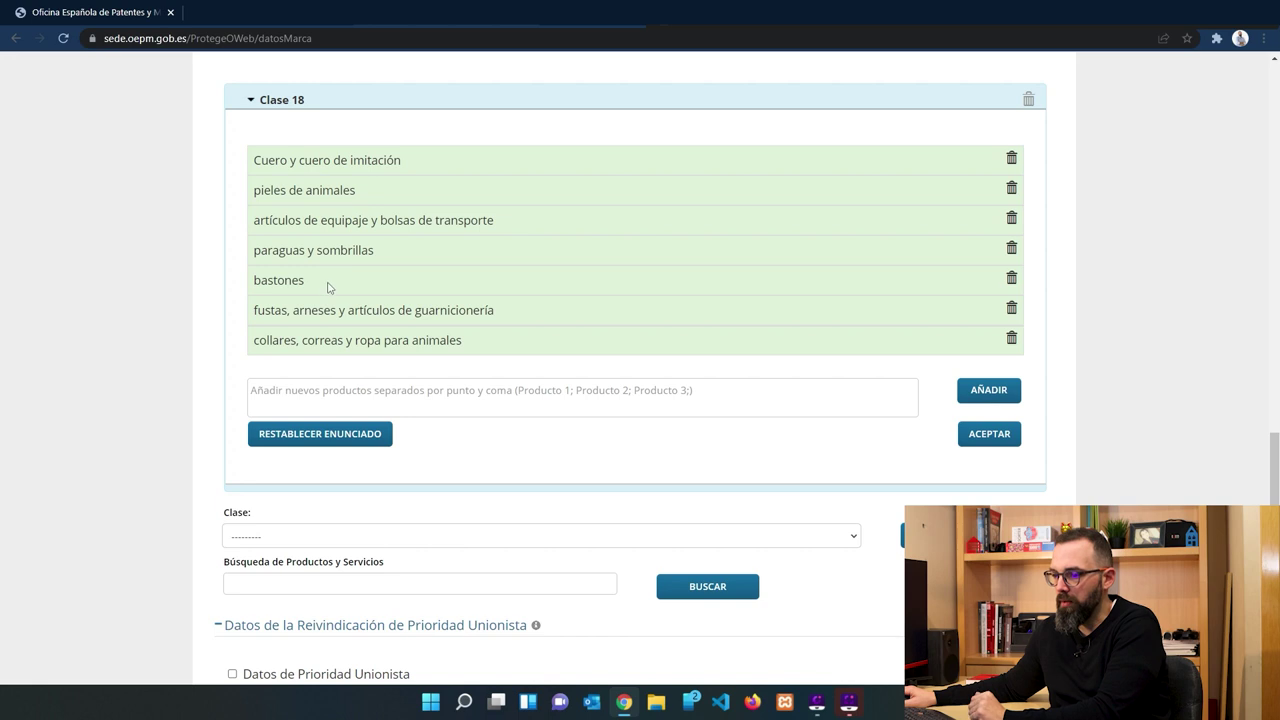
{"action": "left_click", "coordinate": [1011, 280]}
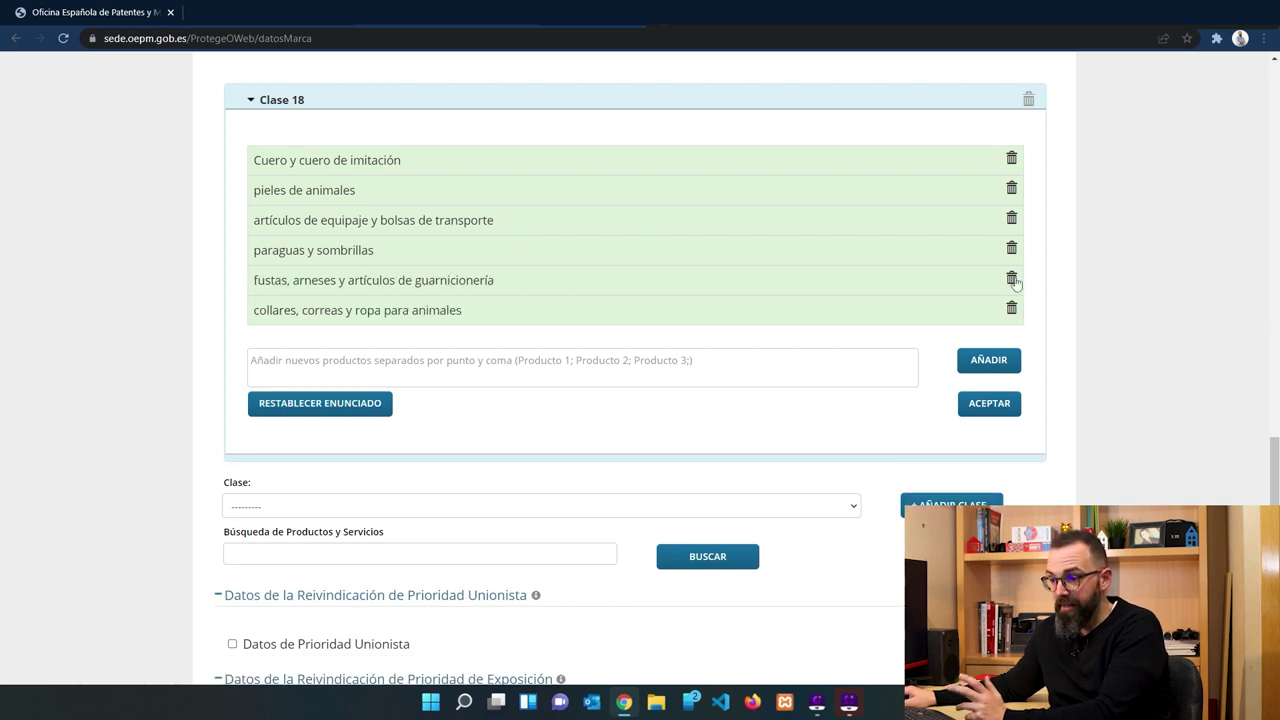
{"action": "triple_click", "coordinate": [1034, 297]}
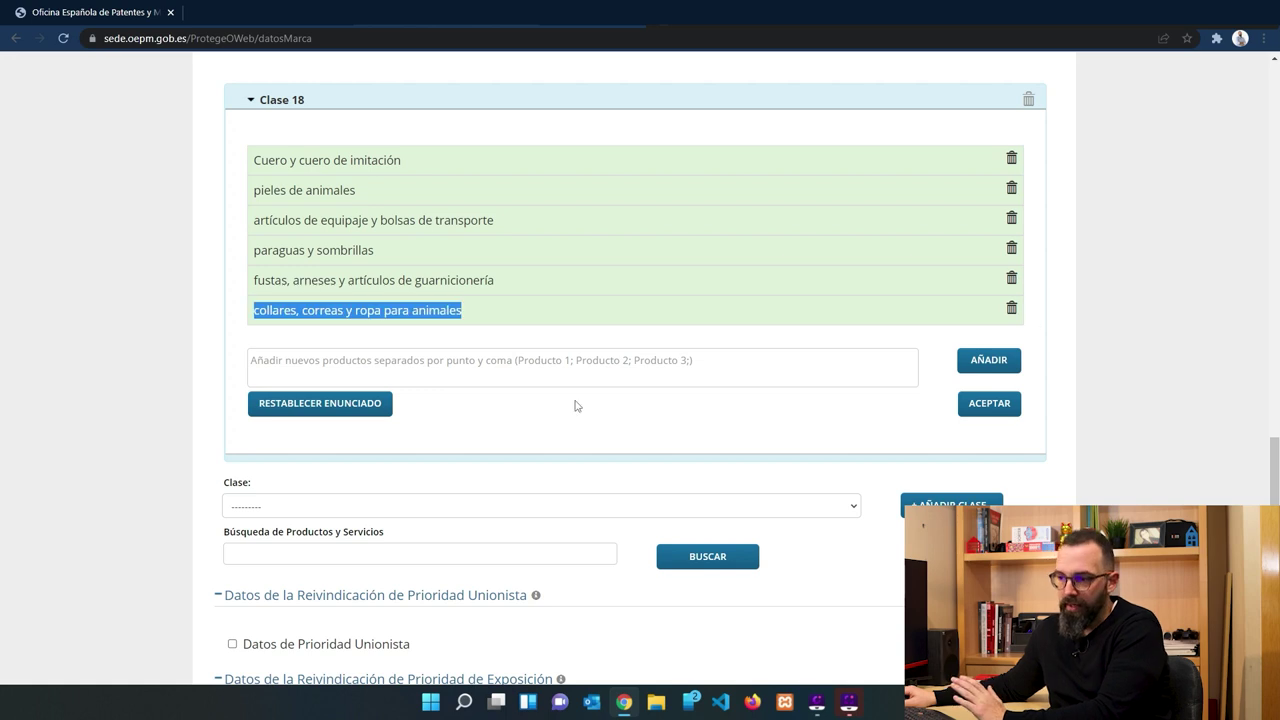
{"action": "left_click", "coordinate": [466, 358]}
{"action": "left_click", "coordinate": [989, 403]}
Search the products and services catalogue for 'bolsos'.
{"action": "scroll", "coordinate": [915, 385], "scroll_direction": "up", "scroll_amount": 2}
{"action": "scroll", "coordinate": [914, 385], "scroll_direction": "up", "scroll_amount": 1}
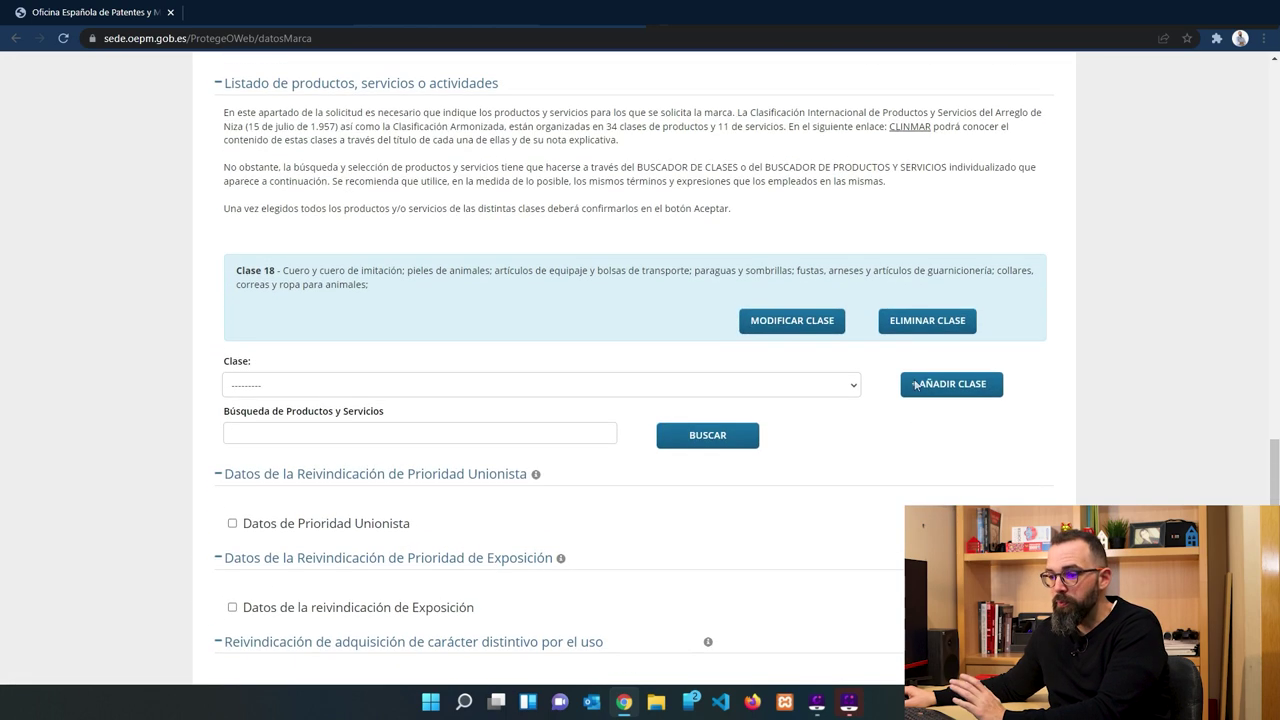
{"action": "left_click", "coordinate": [277, 430]}
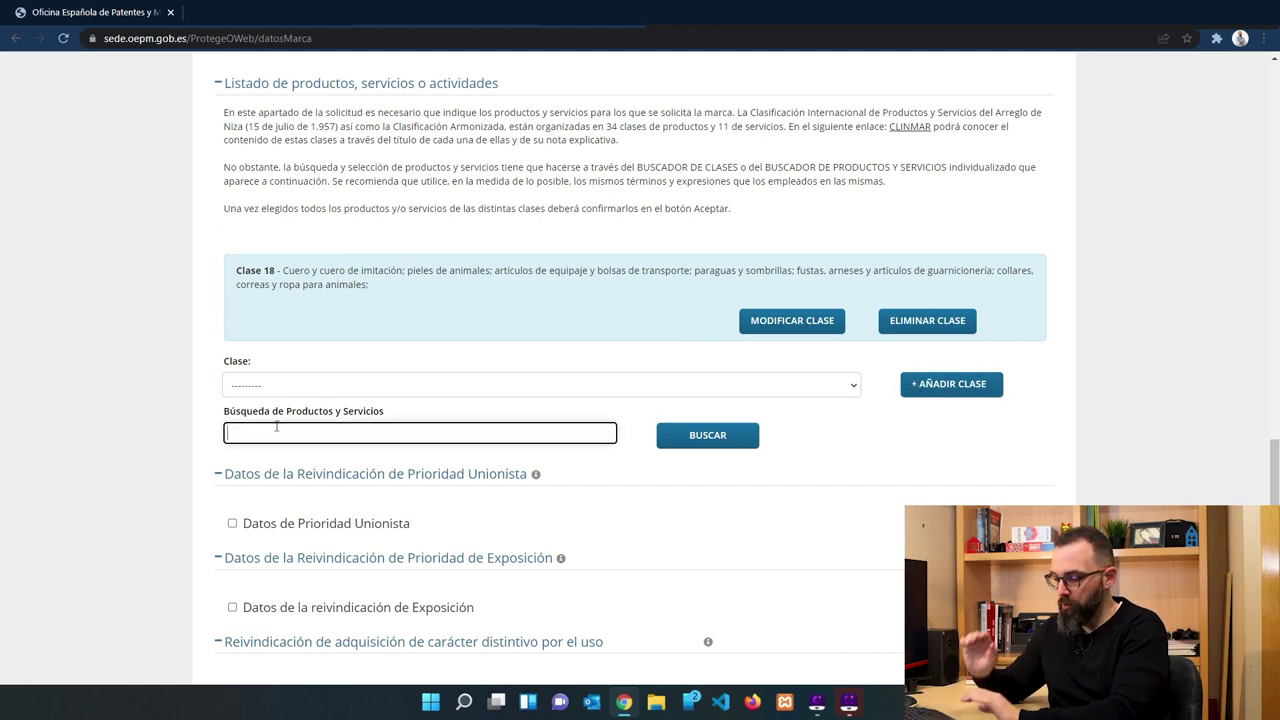
{"action": "type", "text": "bolsos"}
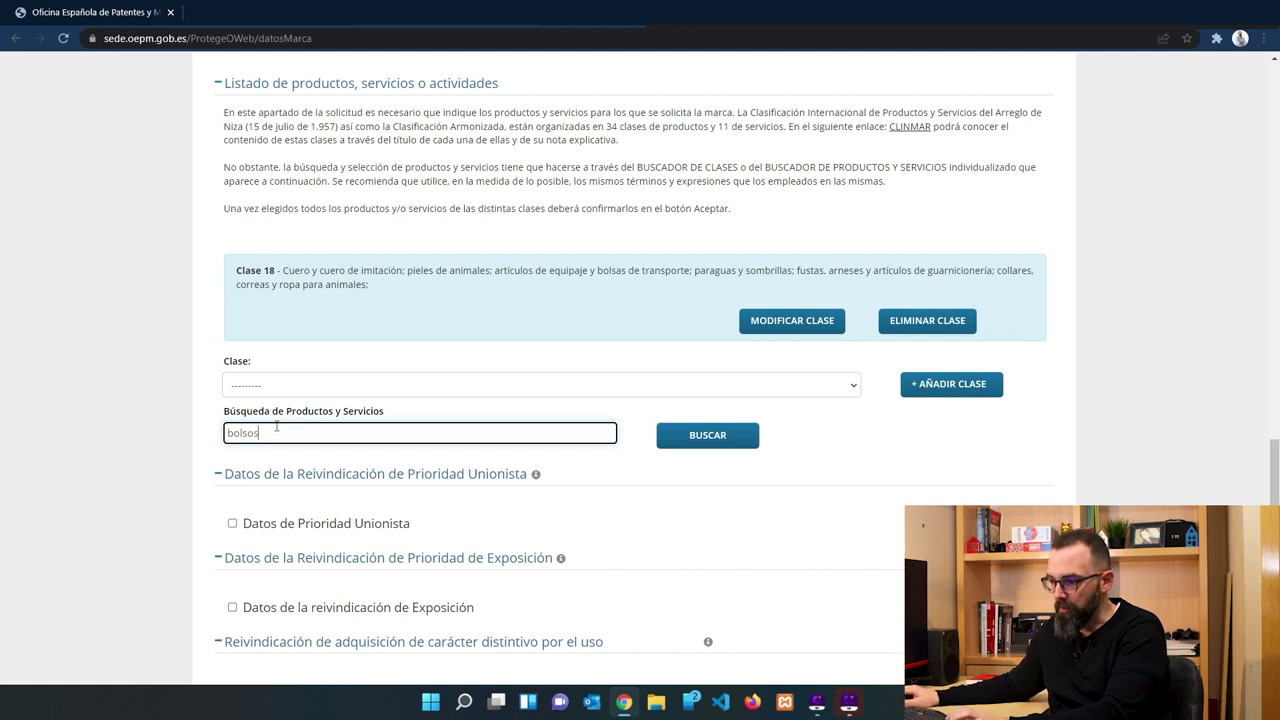
{"action": "left_click", "coordinate": [730, 436]}
{"action": "scroll", "coordinate": [590, 290], "scroll_direction": "up", "scroll_amount": 8}
{"action": "scroll", "coordinate": [538, 290], "scroll_direction": "up", "scroll_amount": 1}
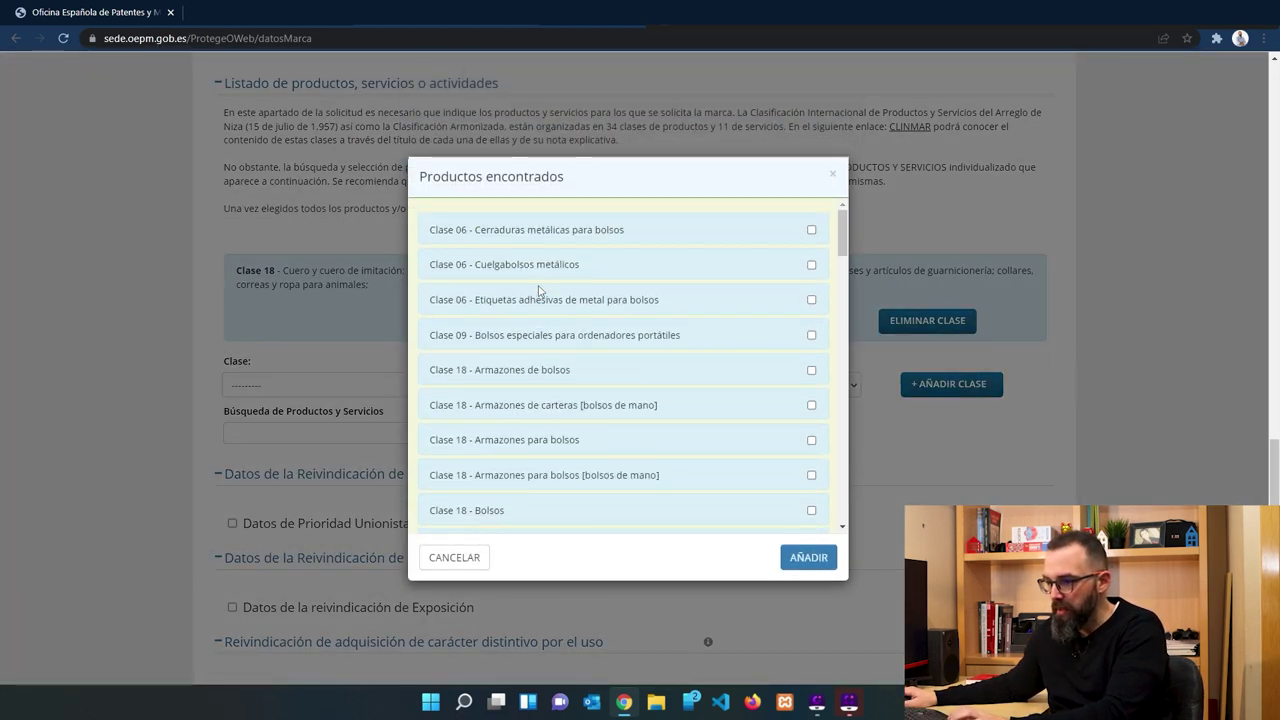
{"action": "scroll", "coordinate": [520, 321], "scroll_direction": "down", "scroll_amount": 1}
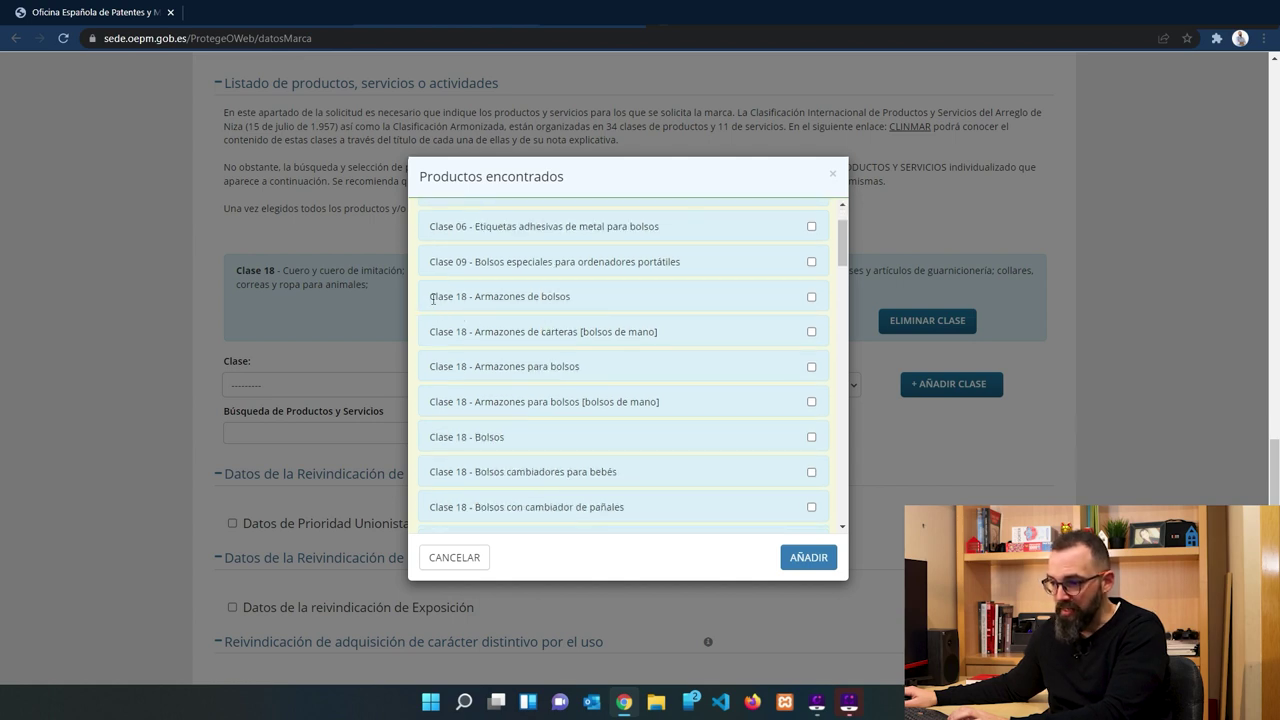
{"action": "left_click_drag", "start_coordinate": [450, 302], "coordinate": [613, 312]}
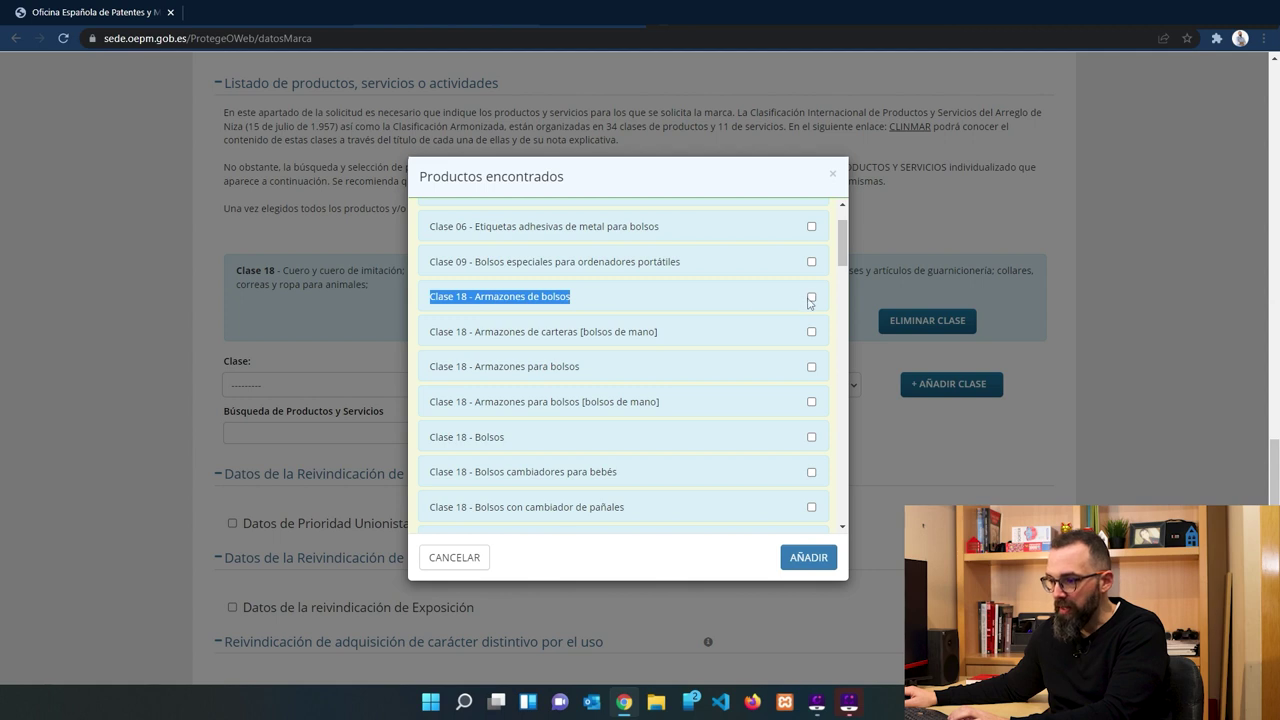
Add Armazones de bolsos, Armazones para bolsos, Bolsos and Bolsos cambiadores para bebés to Clase 18.
{"action": "left_click", "coordinate": [811, 298]}
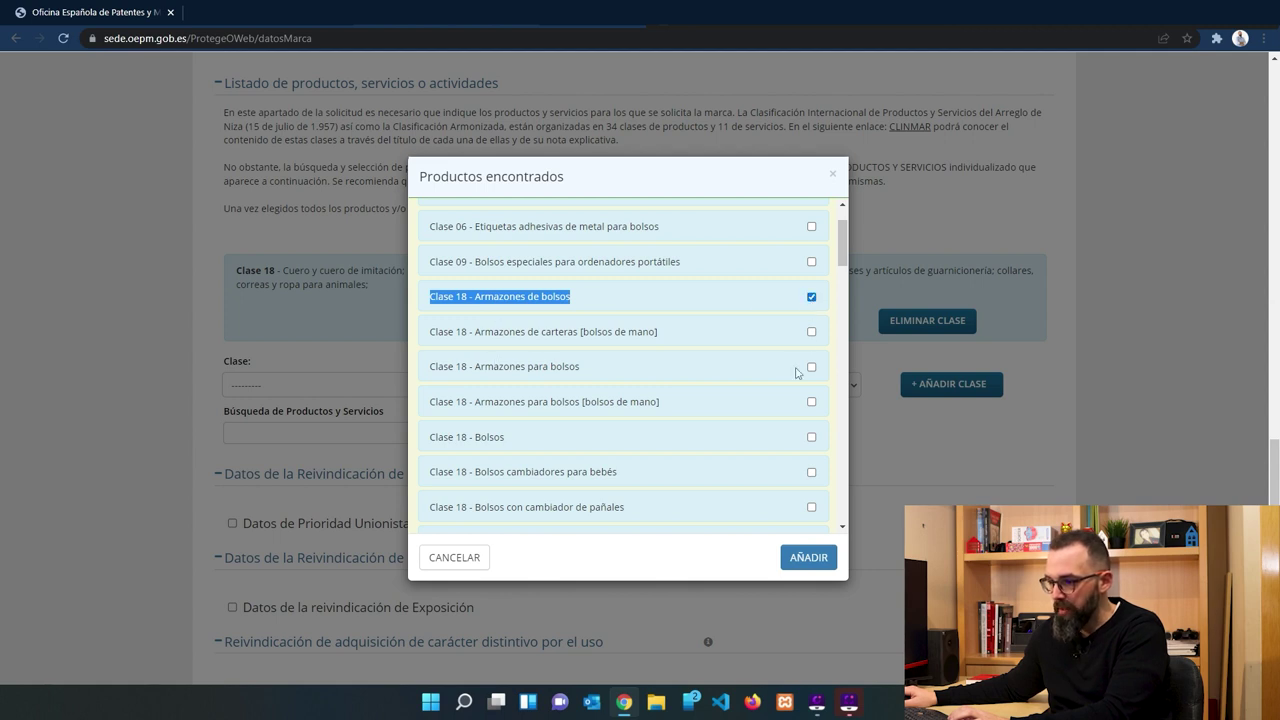
{"action": "left_click", "coordinate": [811, 333]}
{"action": "left_click", "coordinate": [811, 368]}
{"action": "left_click", "coordinate": [811, 436]}
{"action": "left_click", "coordinate": [811, 402]}
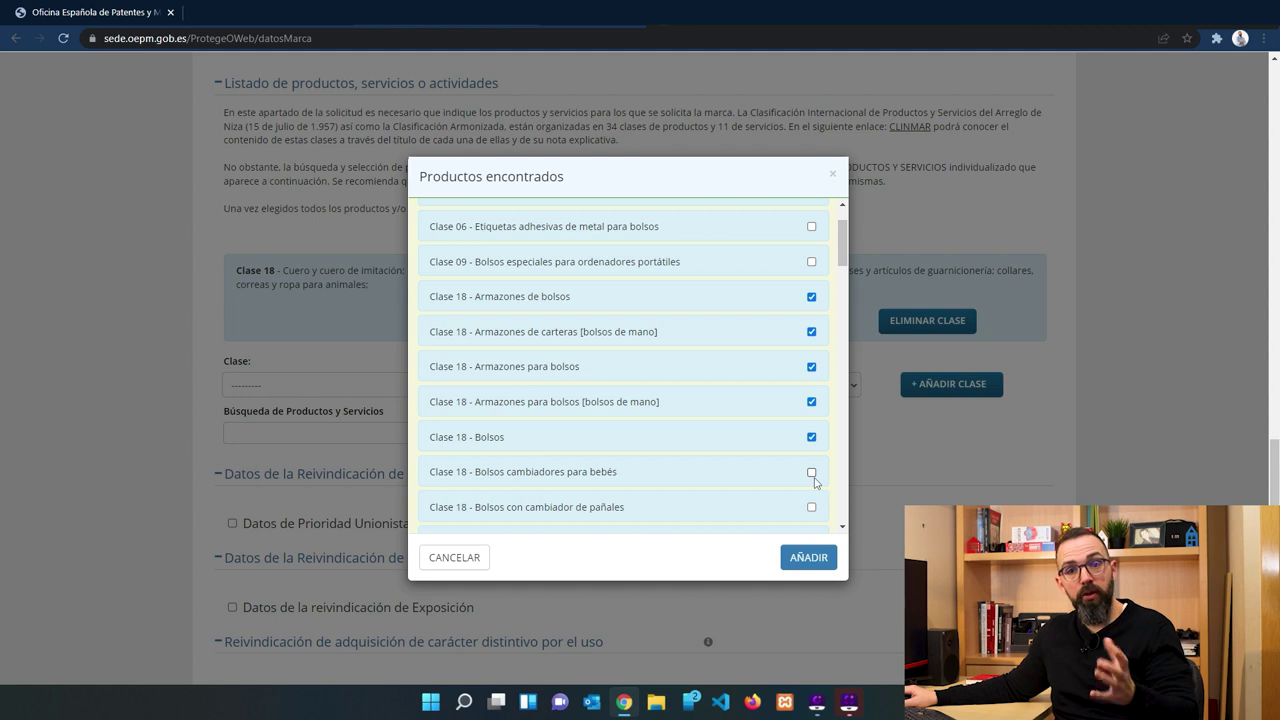
{"action": "left_click", "coordinate": [811, 472]}
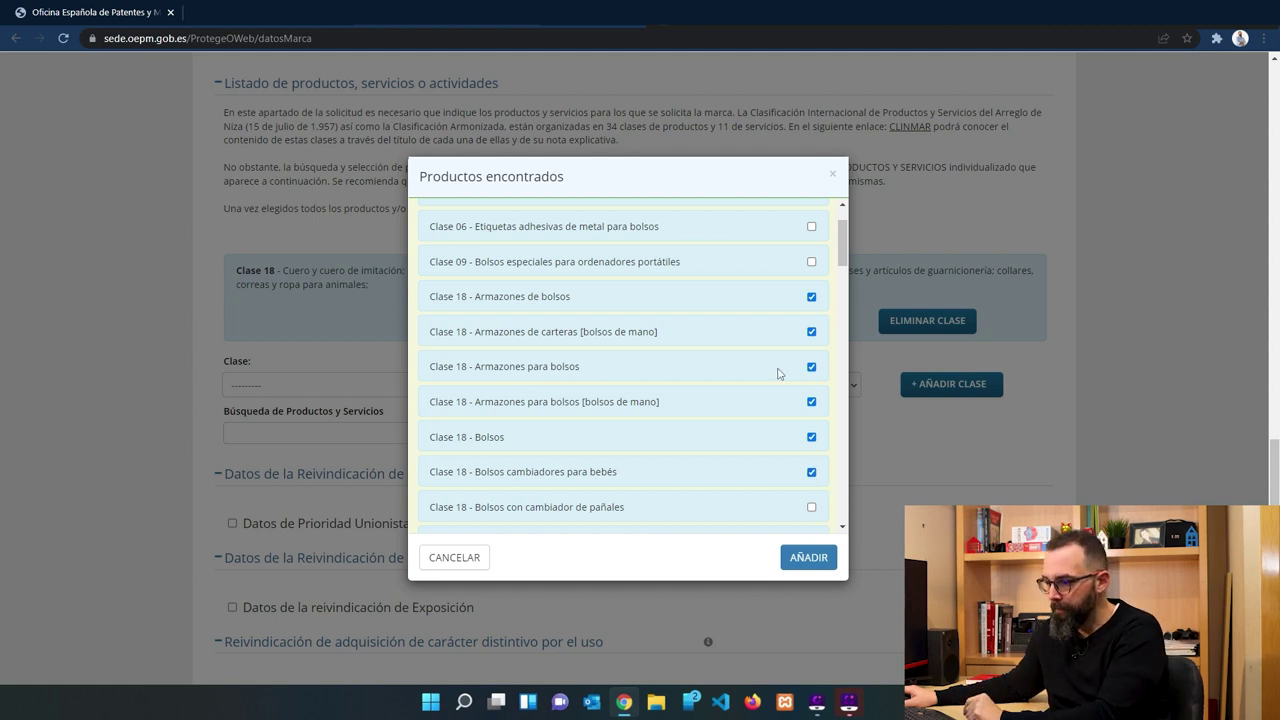
{"action": "scroll", "coordinate": [834, 378], "scroll_direction": "down", "scroll_amount": 2}
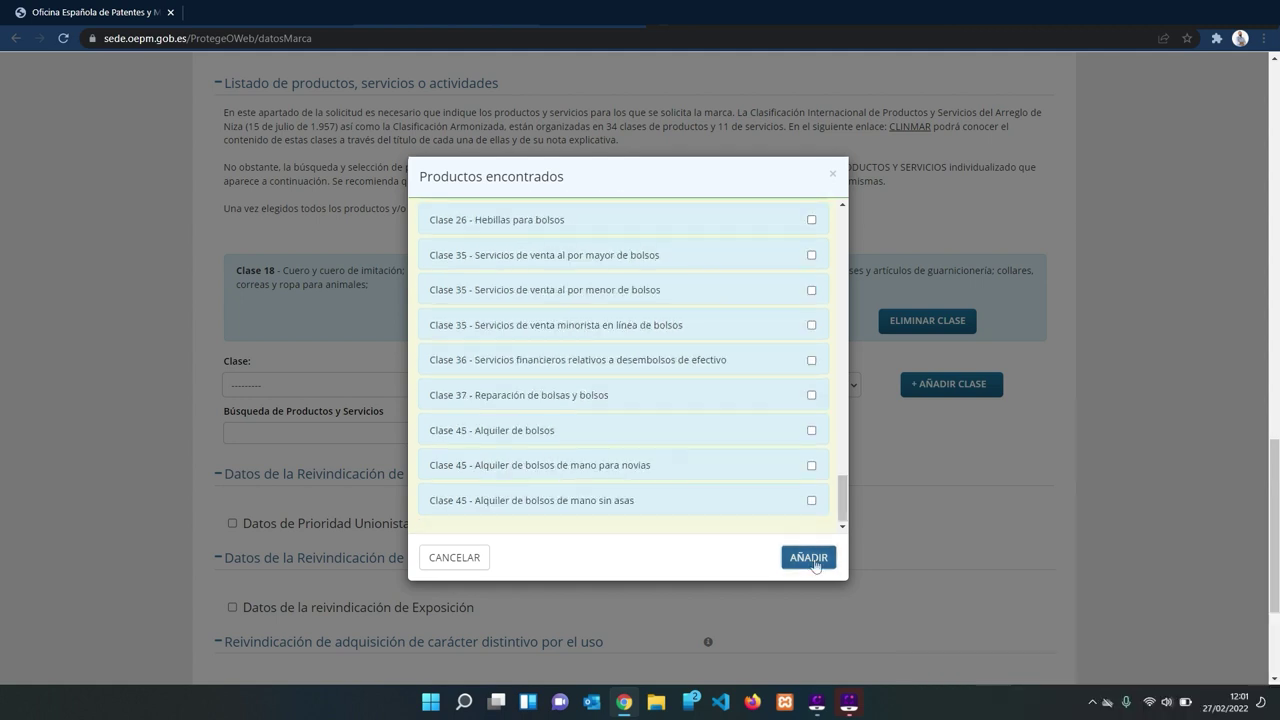
{"action": "left_click", "coordinate": [814, 556]}
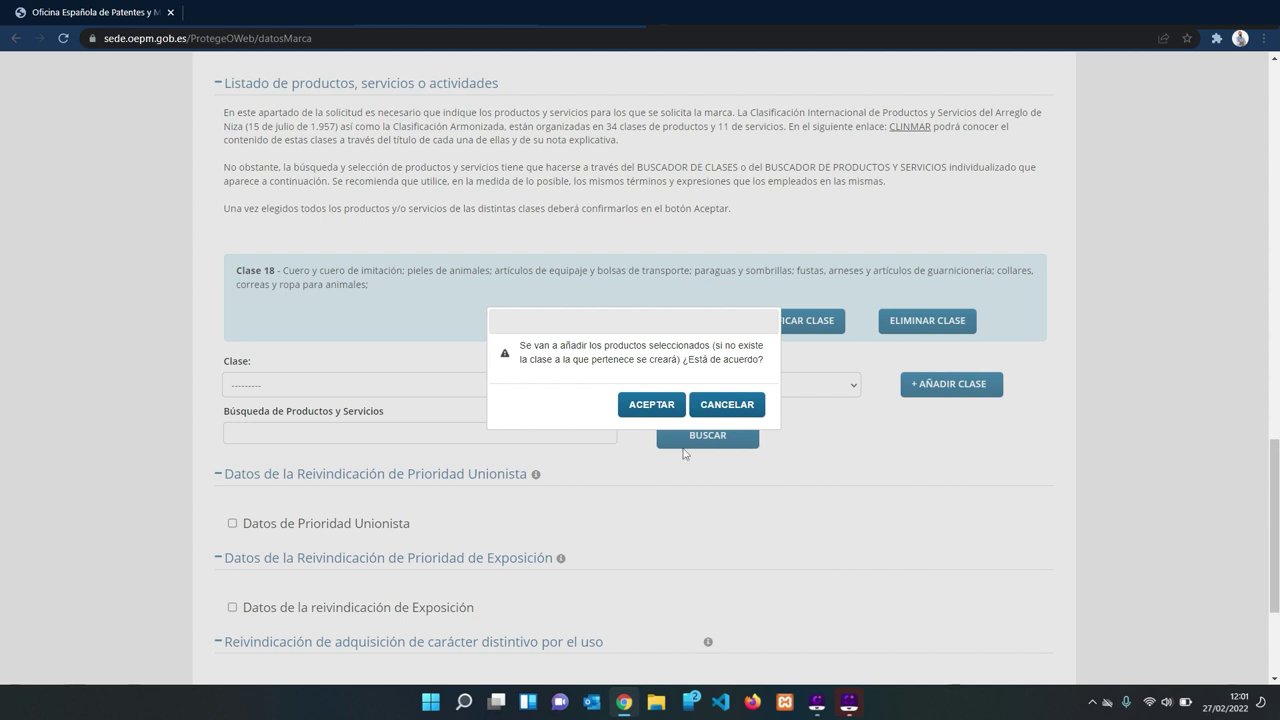
{"action": "left_click", "coordinate": [652, 406]}
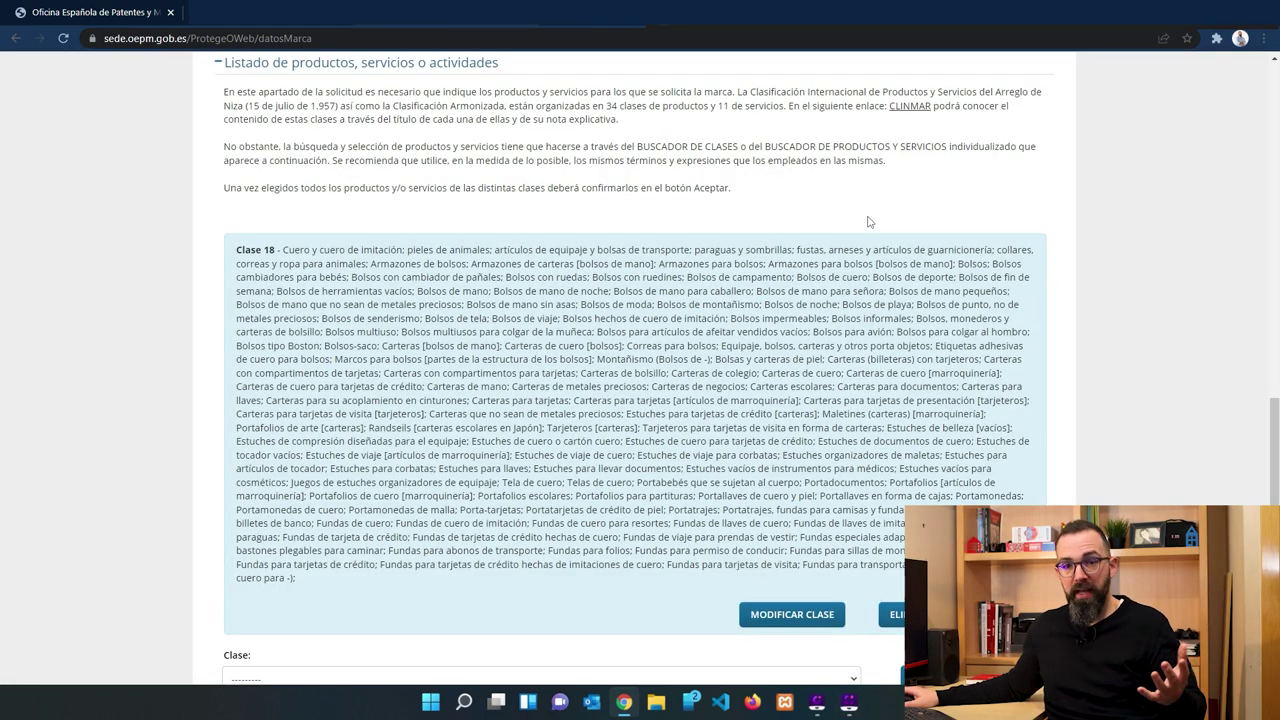
Open and close the Clase dropdown without choosing, then select the products search field.
{"action": "left_click", "coordinate": [848, 702]}
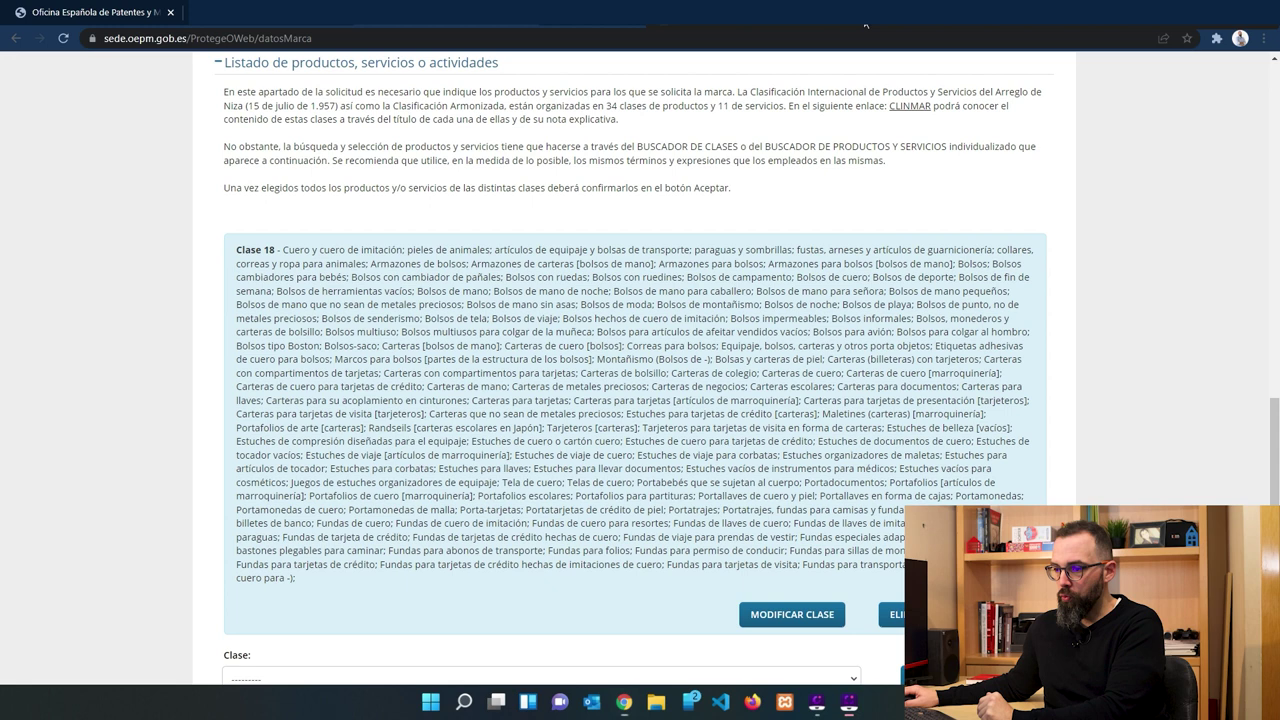
{"action": "mouse_move", "coordinate": [197, 201]}
{"action": "left_mouse_down"}
{"action": "mouse_move", "coordinate": [528, 455]}
{"action": "mouse_move", "coordinate": [978, 645]}
{"action": "mouse_move", "coordinate": [1073, 658]}
{"action": "left_mouse_up"}
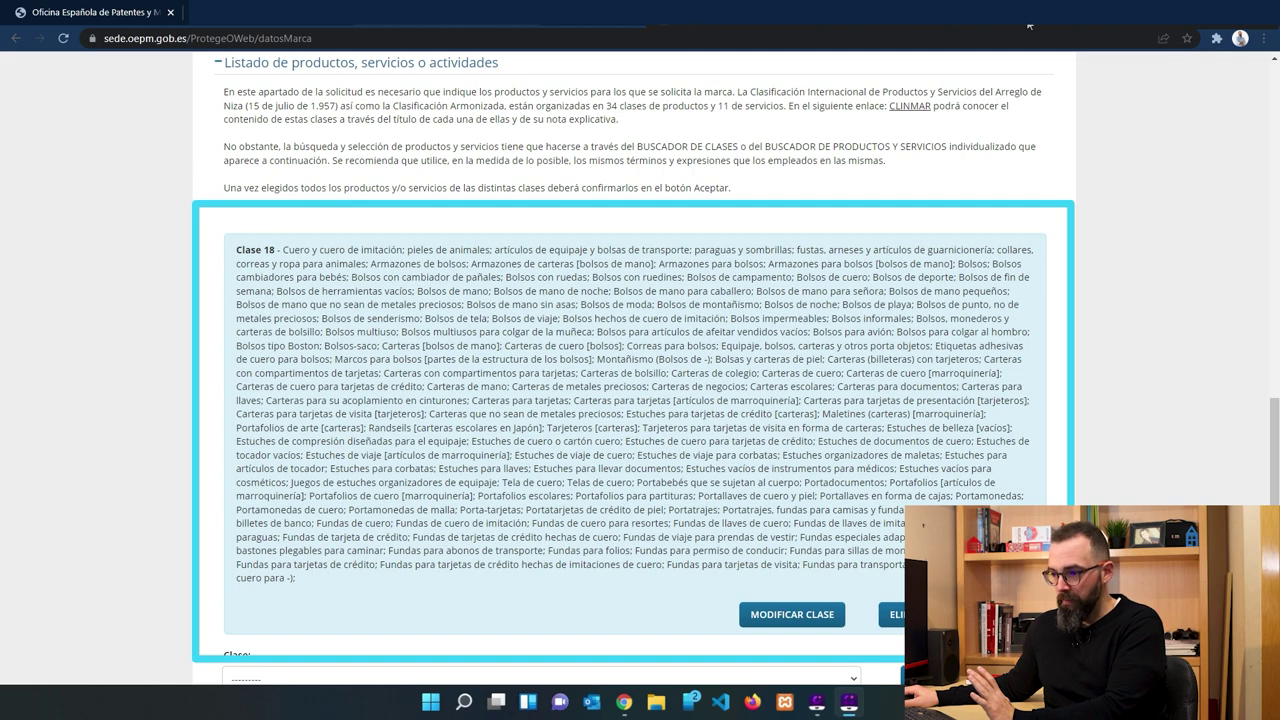
{"action": "key", "text": "Escape"}
{"action": "scroll", "coordinate": [1030, 27], "scroll_direction": "down", "scroll_amount": 4}
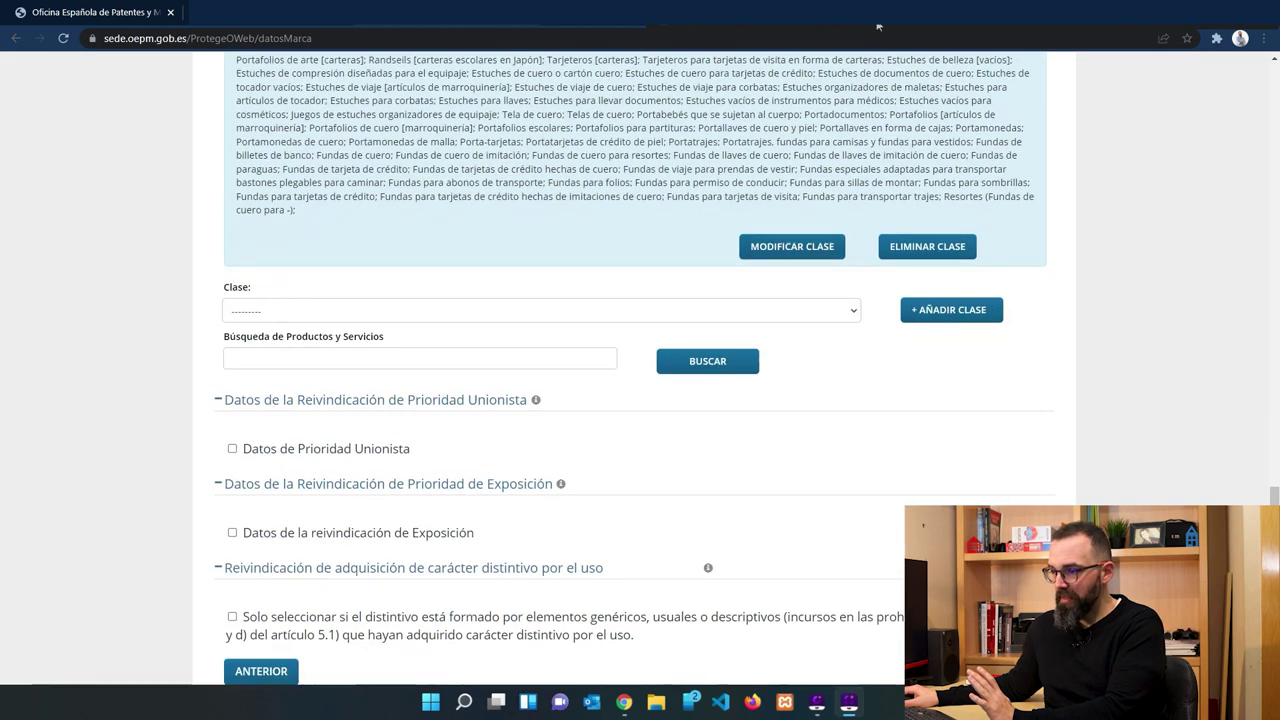
{"action": "left_click_drag", "start_coordinate": [184, 320], "coordinate": [806, 392]}
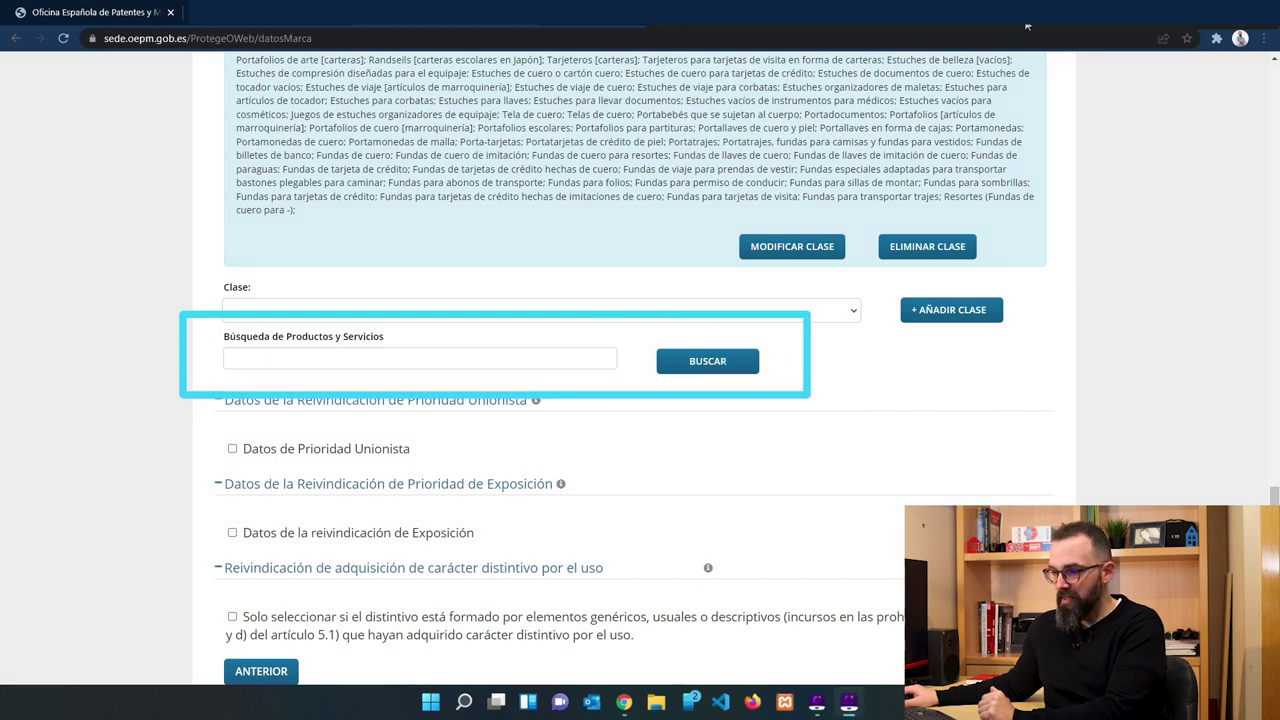
{"action": "left_click", "coordinate": [358, 311]}
{"action": "left_click", "coordinate": [356, 311]}
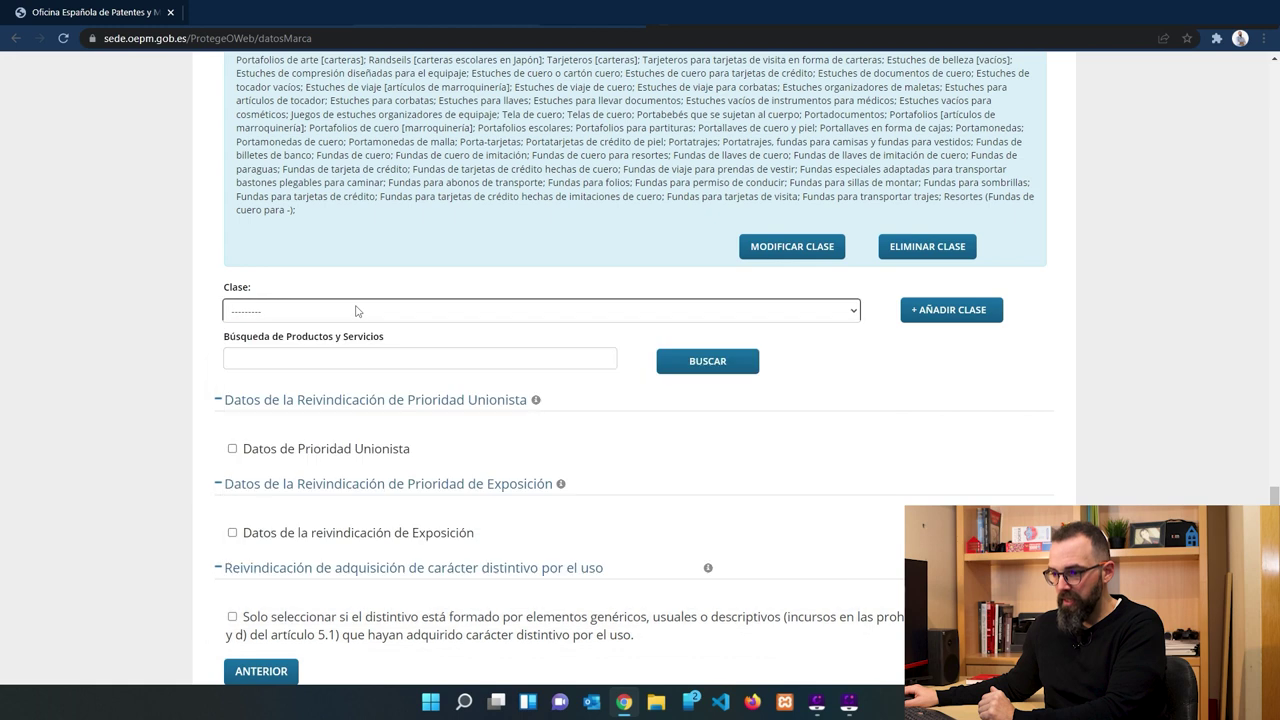
{"action": "left_click", "coordinate": [316, 360]}
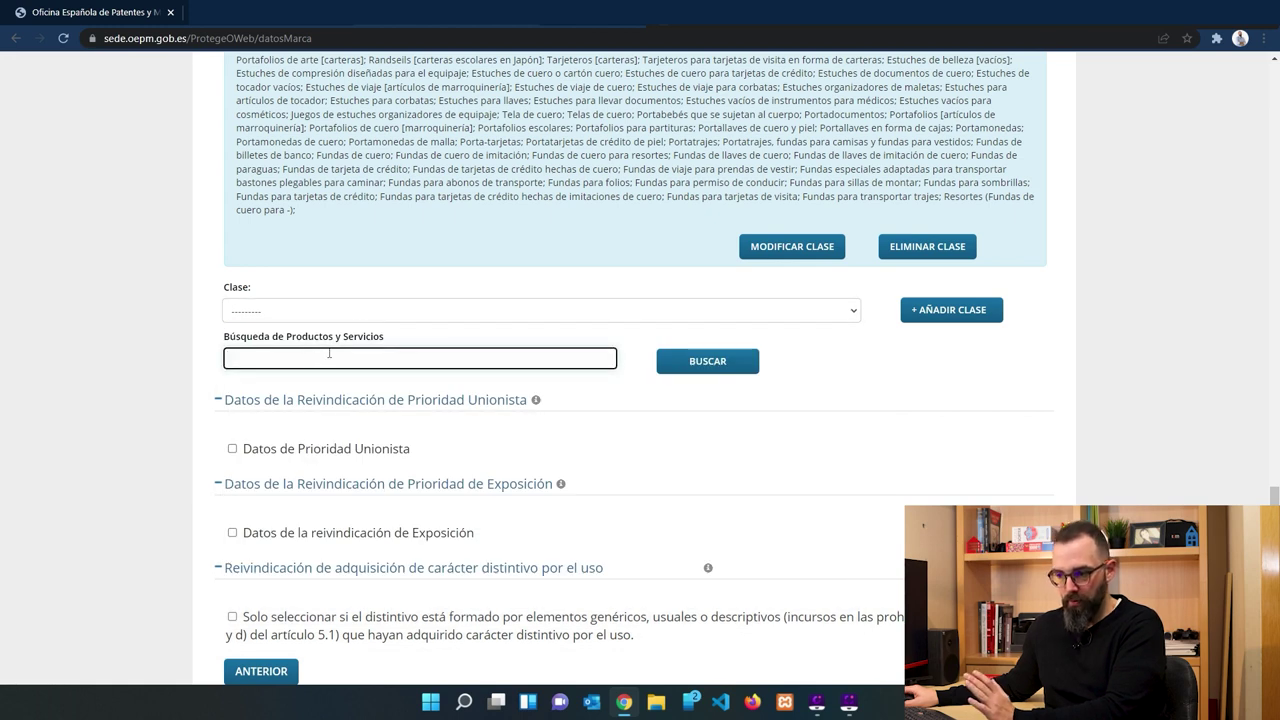
Advance the Kremallera application from Documentación to the Pago y presentación step.
{"action": "scroll", "coordinate": [500, 340], "scroll_direction": "down", "scroll_amount": 2}
{"action": "left_click", "coordinate": [720, 311]}
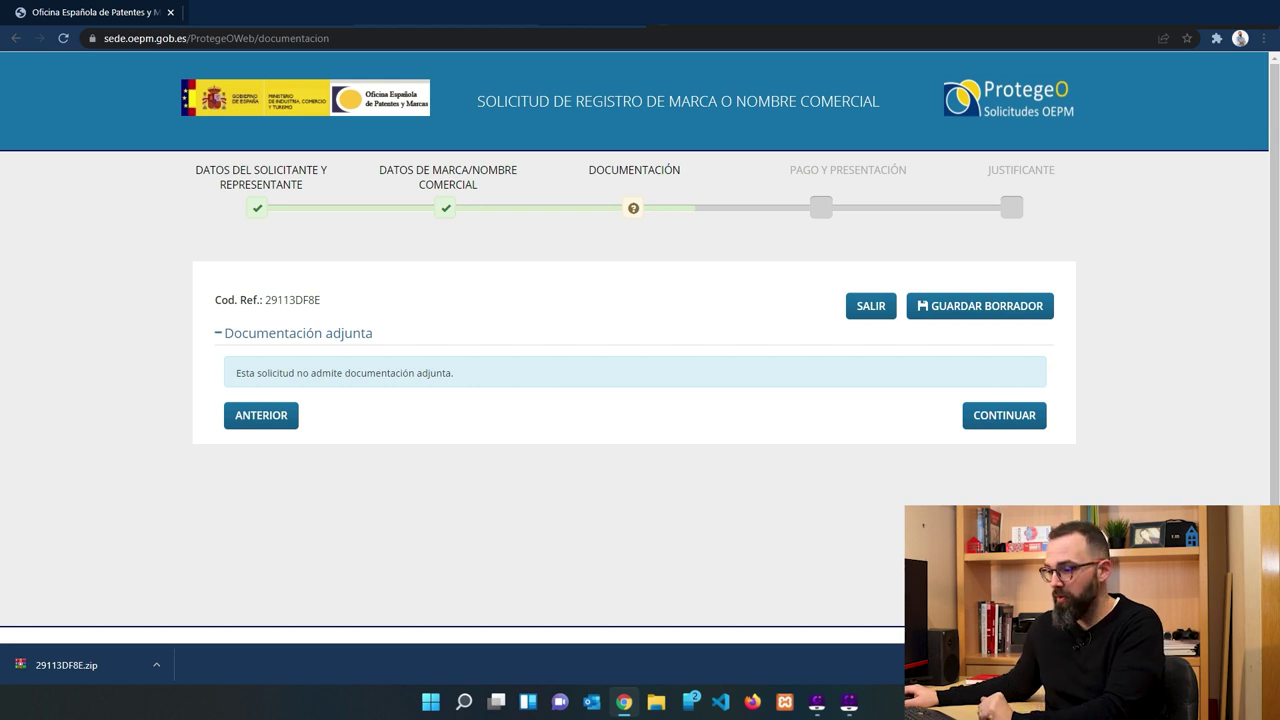
{"action": "left_click", "coordinate": [1004, 415]}
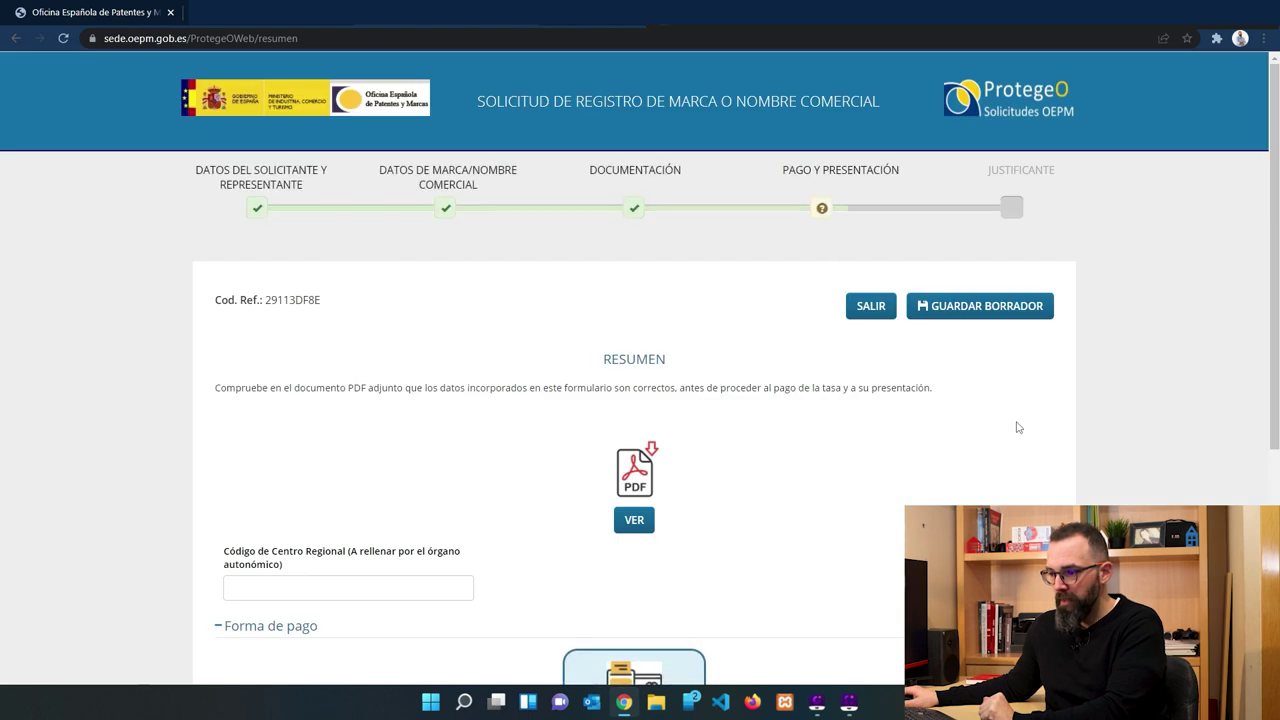
Open the downloaded draft Resumen PDF and check its contents.
{"action": "scroll", "coordinate": [728, 423], "scroll_direction": "down", "scroll_amount": 1}
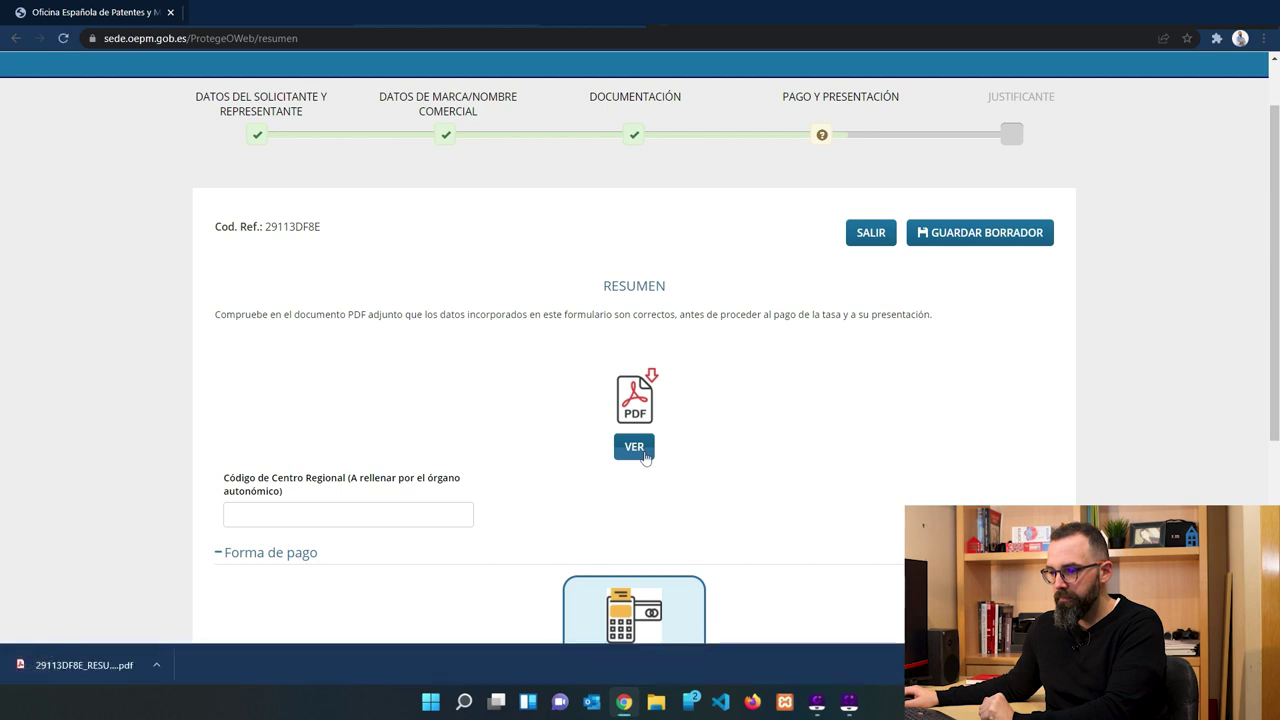
{"action": "left_click", "coordinate": [85, 667]}
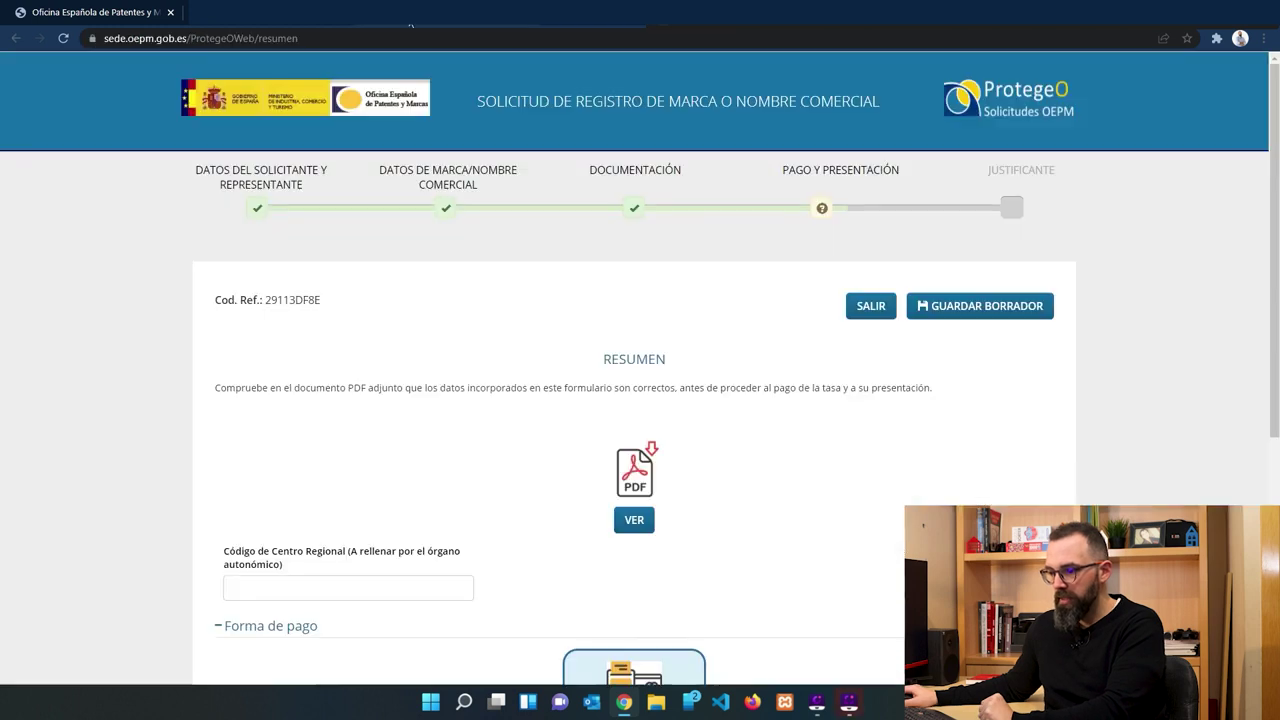
{"action": "scroll", "coordinate": [500, 263], "scroll_direction": "down", "scroll_amount": 3}
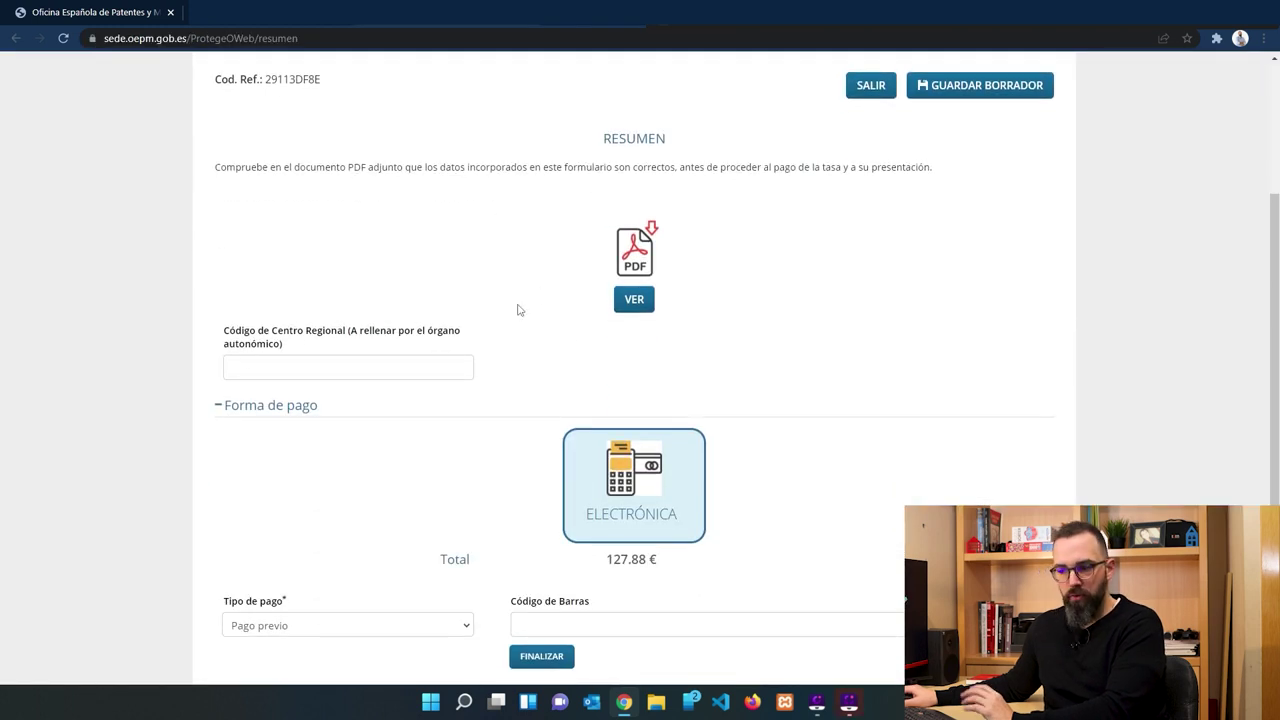
Set Tipo de pago to Pago con tarjeta for the 127.88 € fee.
{"action": "scroll", "coordinate": [518, 310], "scroll_direction": "down", "scroll_amount": 2}
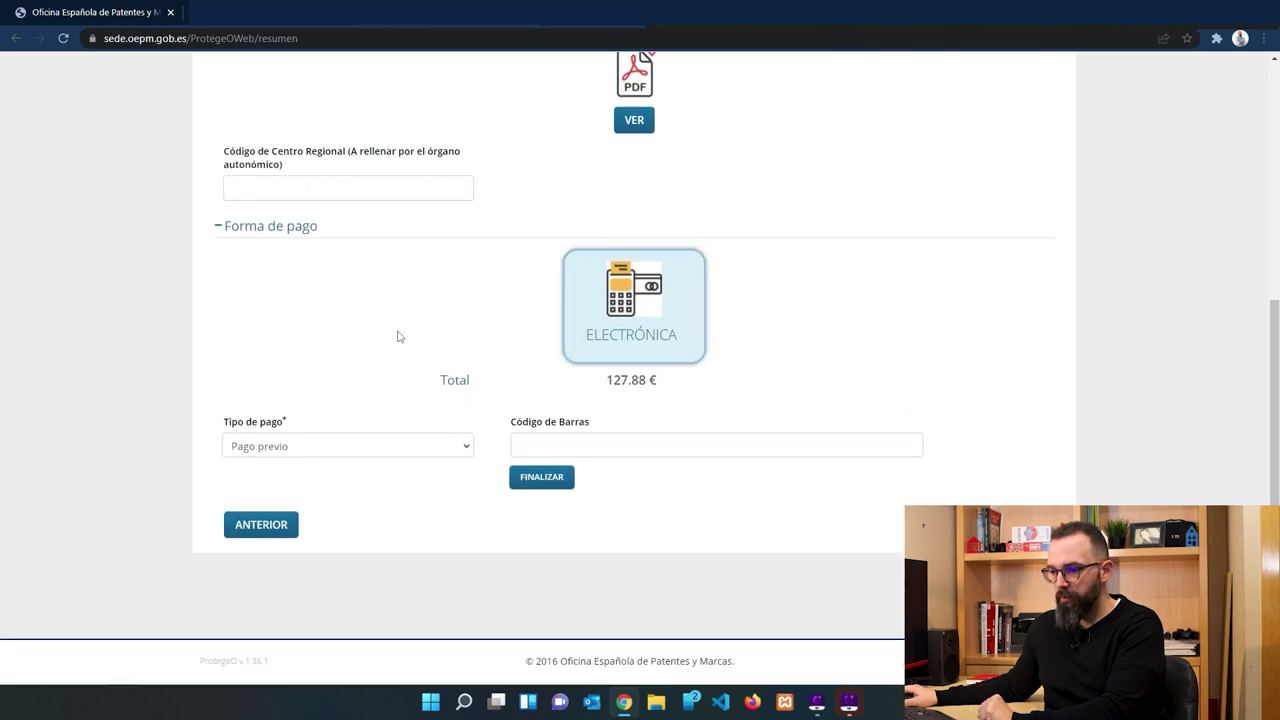
{"action": "left_click", "coordinate": [290, 452]}
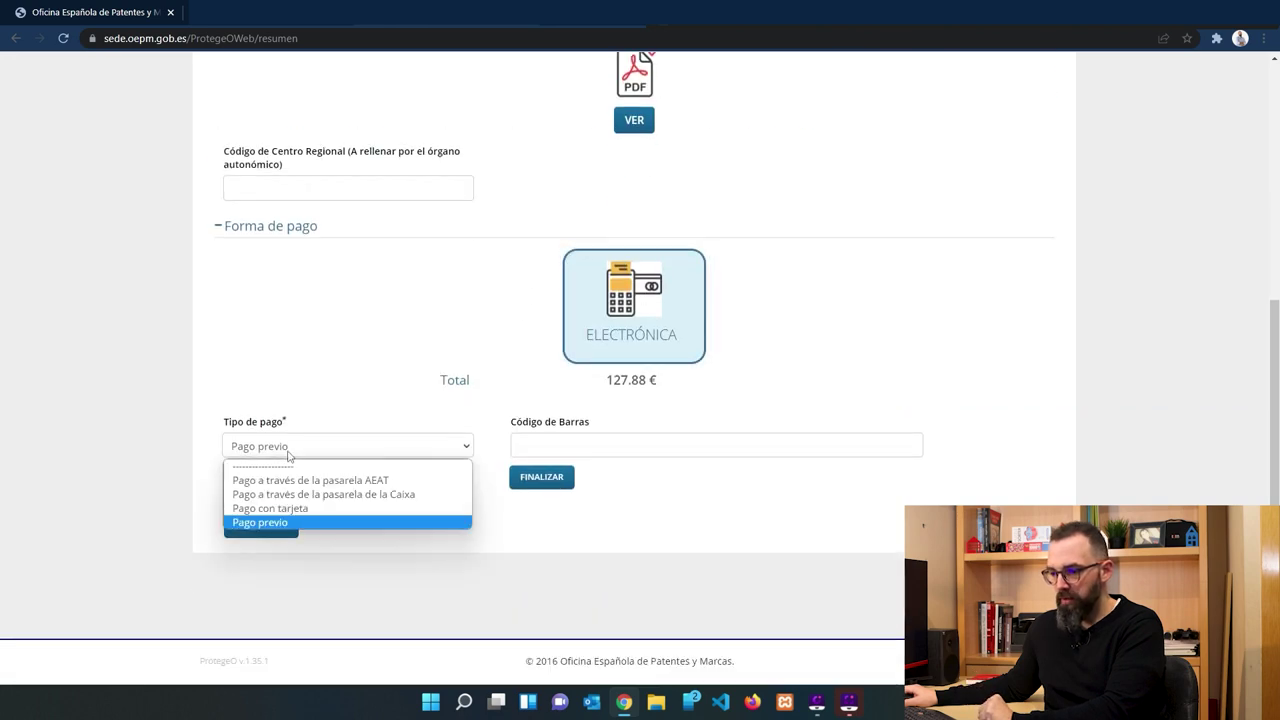
{"action": "left_click", "coordinate": [309, 511]}
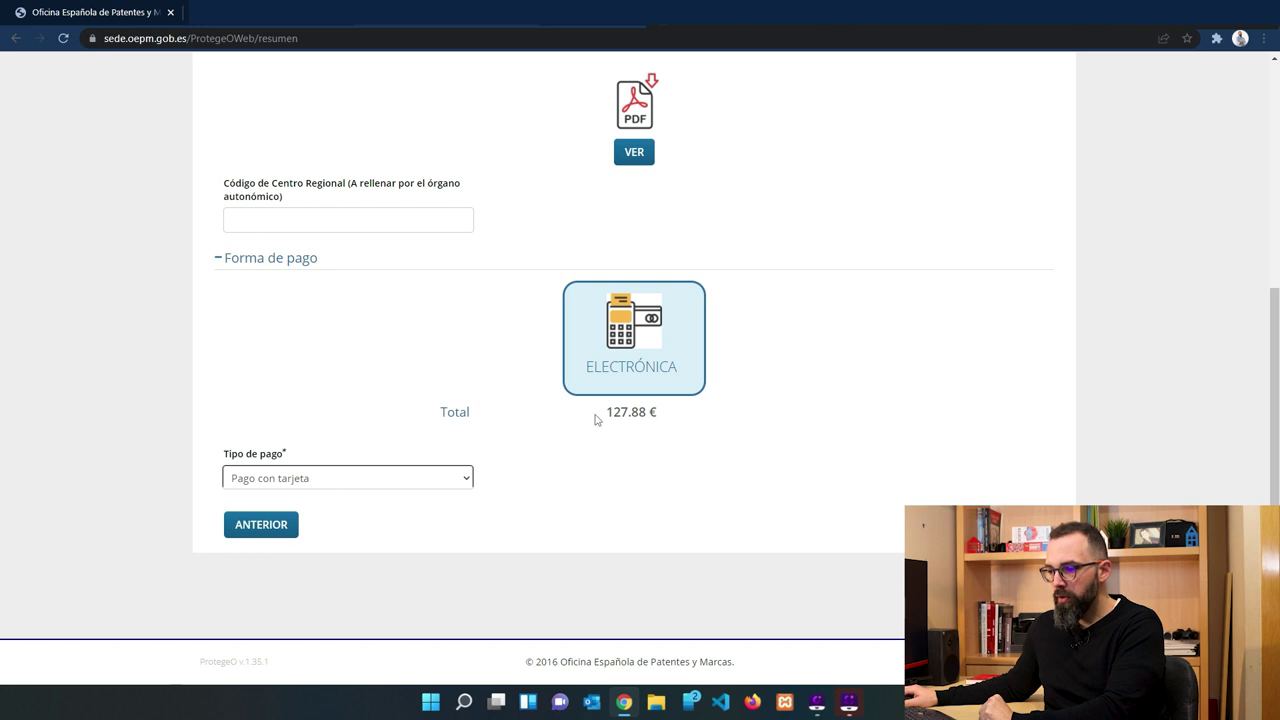
{"action": "left_click_drag", "start_coordinate": [595, 420], "coordinate": [675, 420]}
{"action": "left_click", "coordinate": [693, 419]}
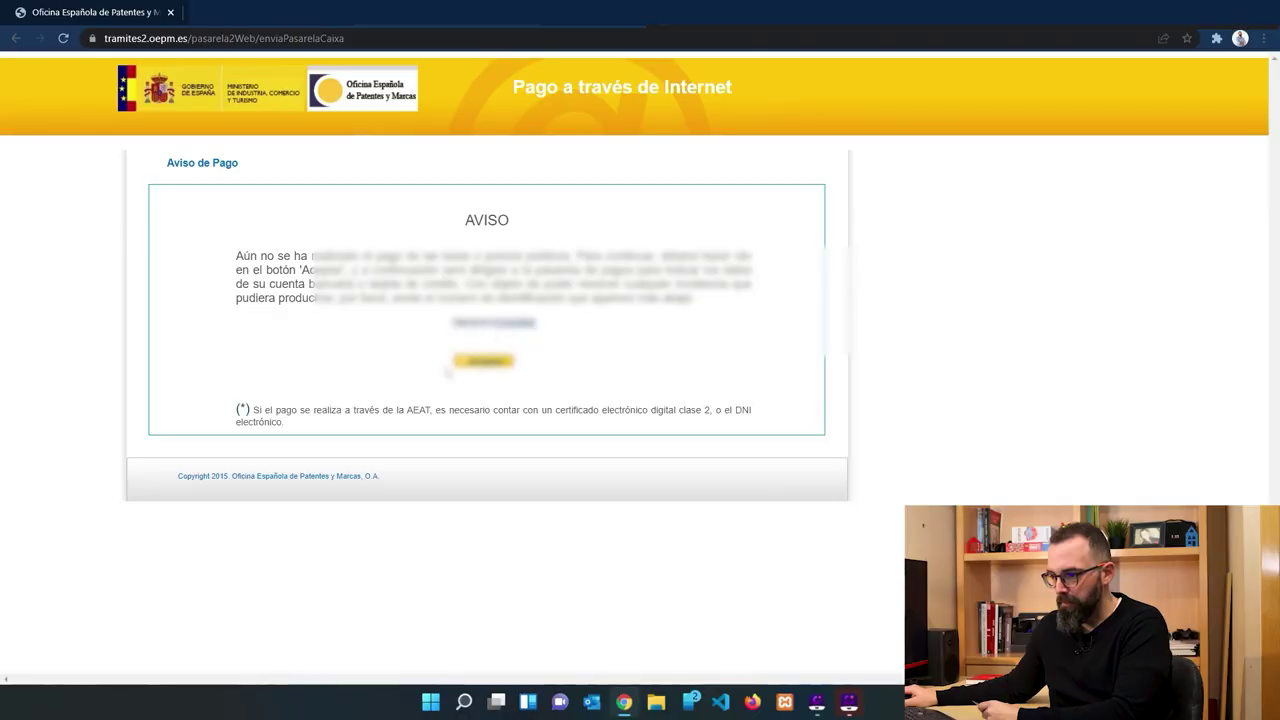
Copy the payment reference from the notice and submit the card payment with Pagar.
{"action": "double_click", "coordinate": [493, 323]}
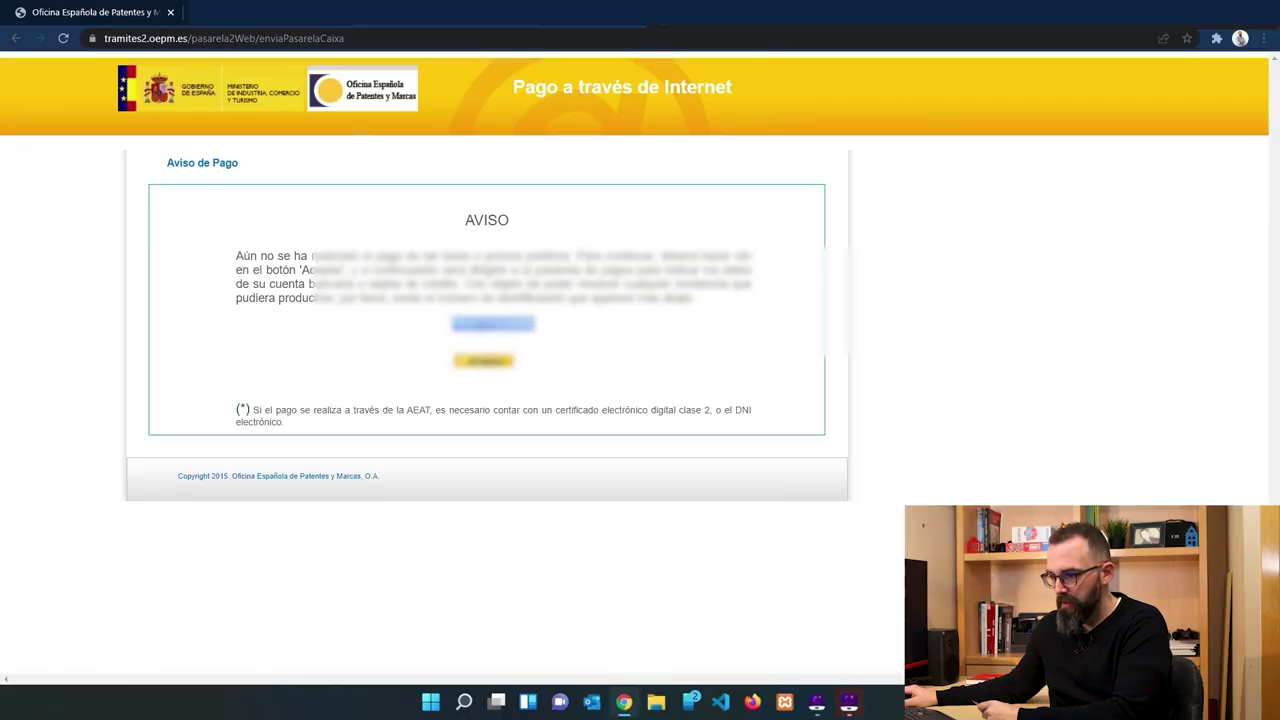
{"action": "right_click", "coordinate": [481, 334]}
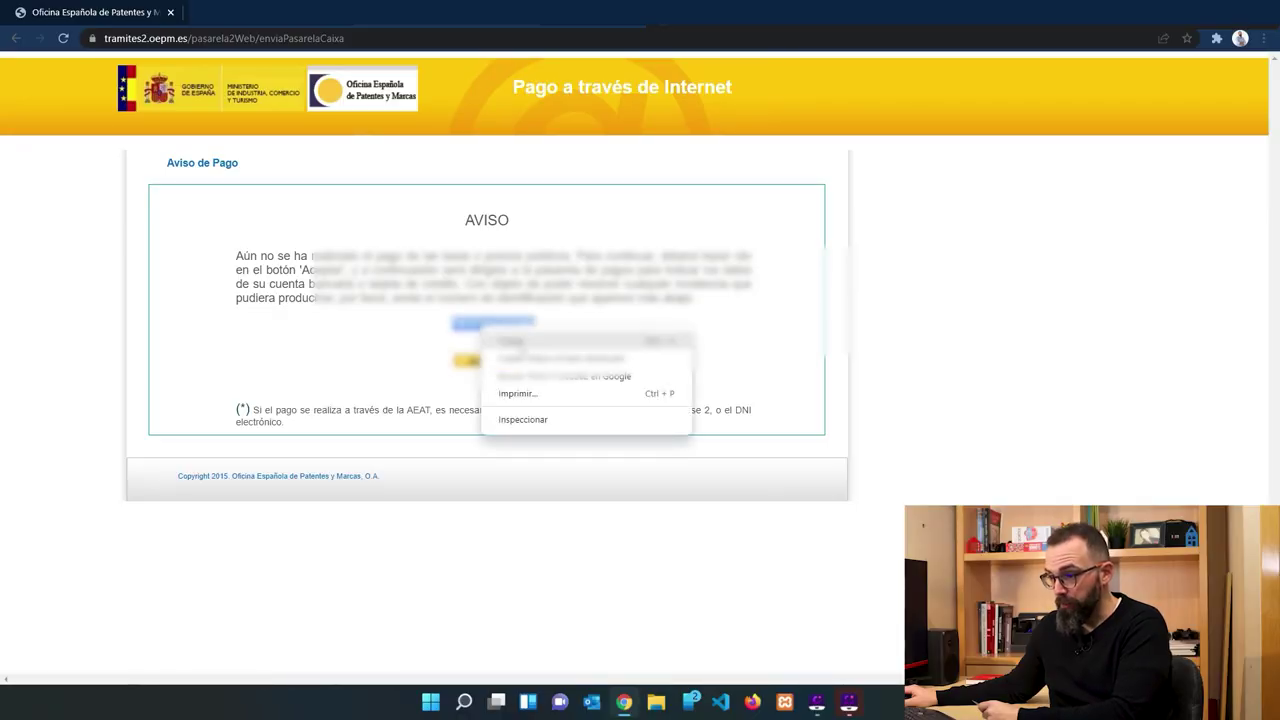
{"action": "left_click", "coordinate": [511, 341]}
{"action": "left_click", "coordinate": [601, 306]}
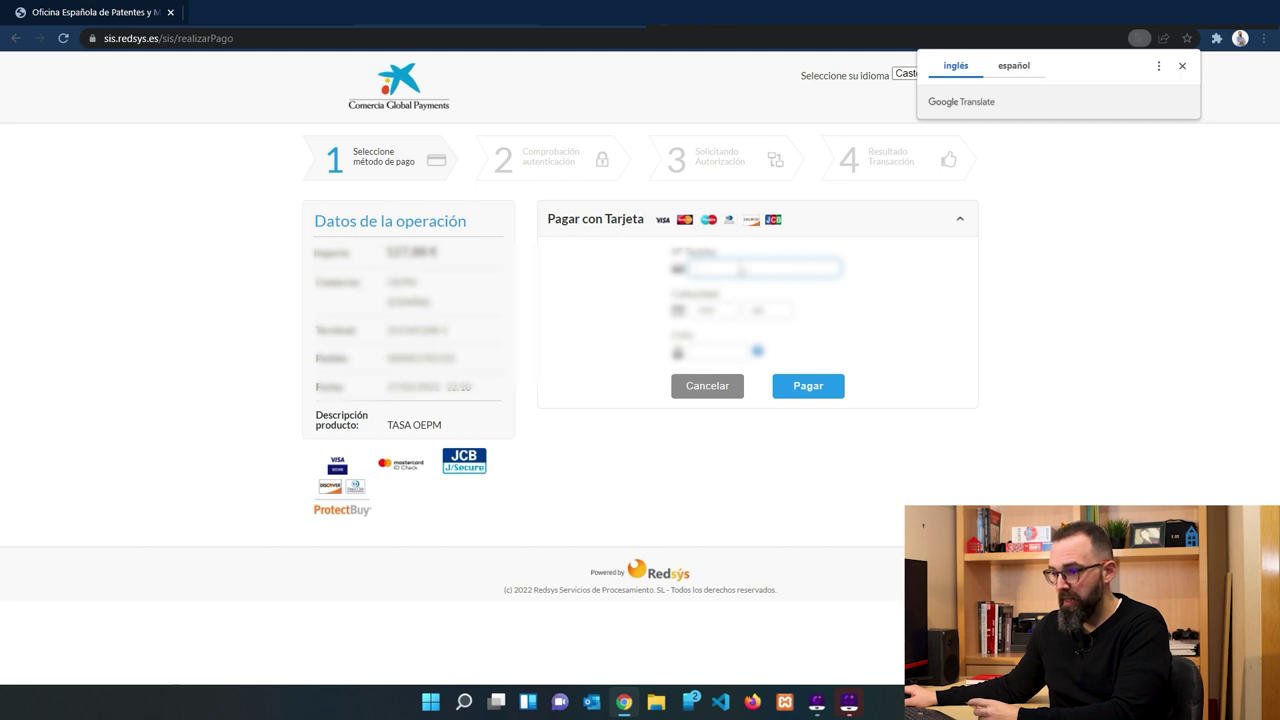
{"action": "left_click", "coordinate": [742, 270]}
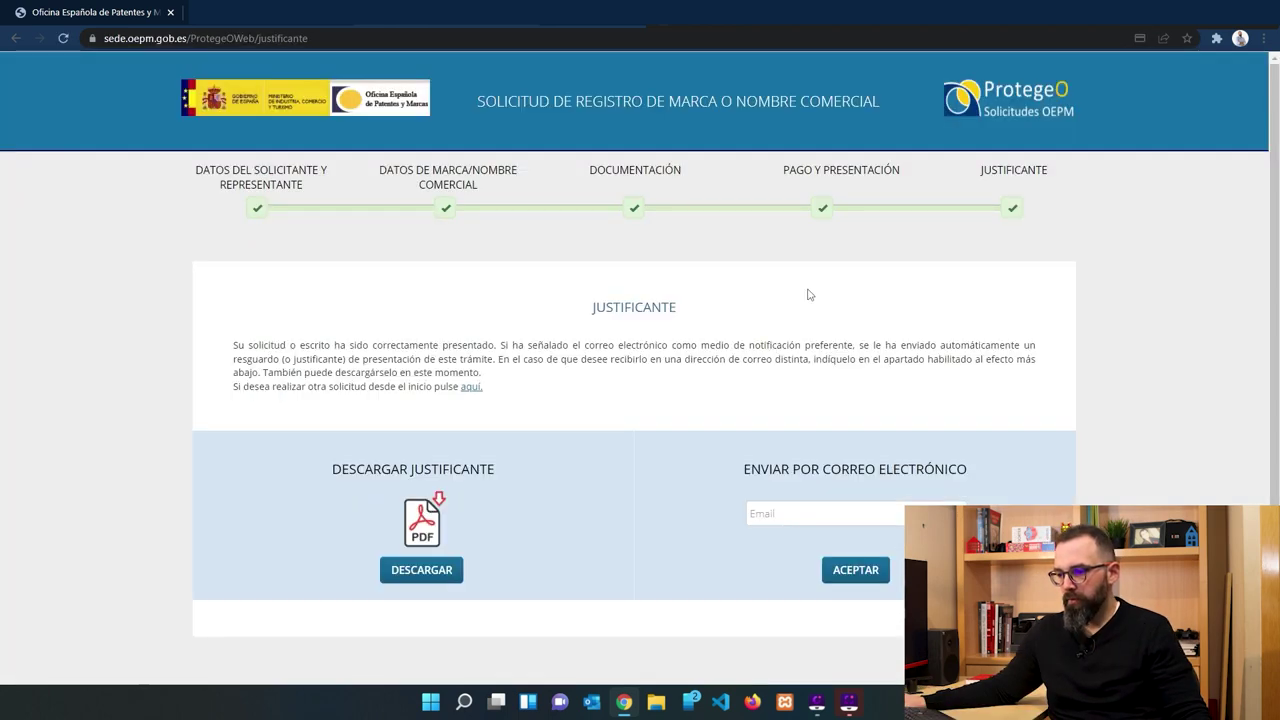
Download the submission receipt PDF from the Justificante page.
{"action": "left_click_drag", "start_coordinate": [231, 347], "coordinate": [501, 348]}
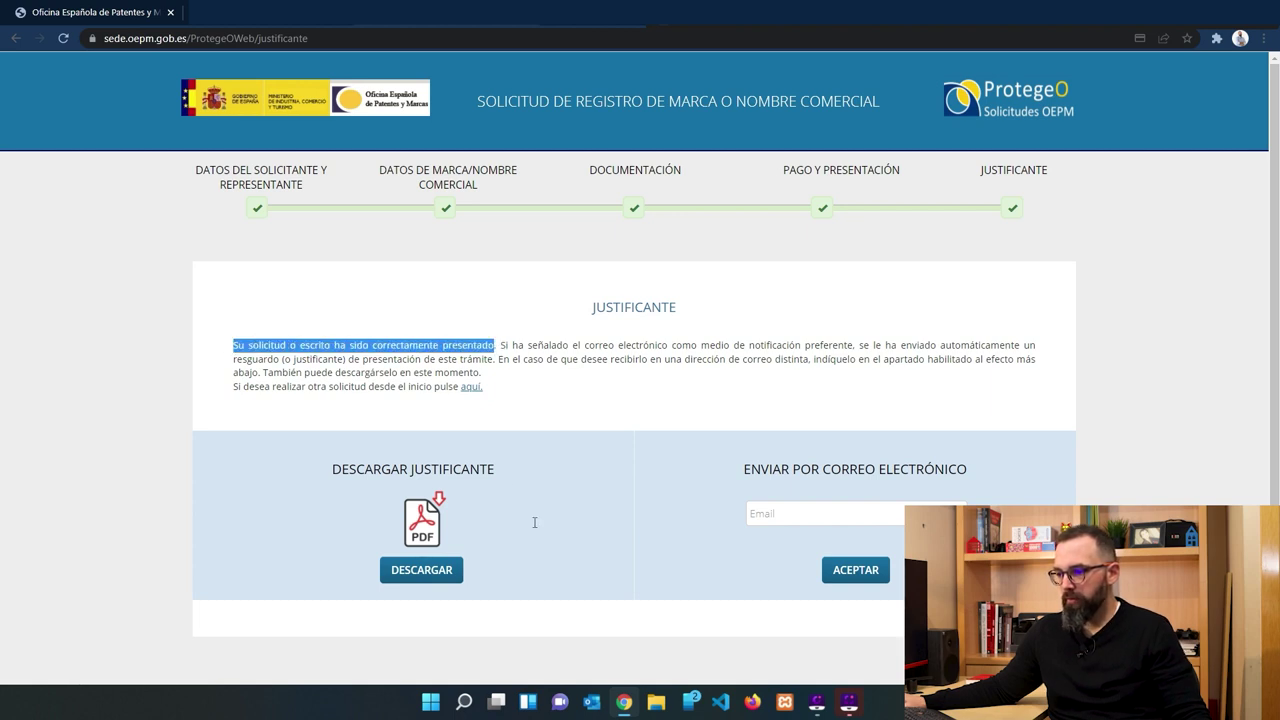
{"action": "left_click", "coordinate": [646, 395]}
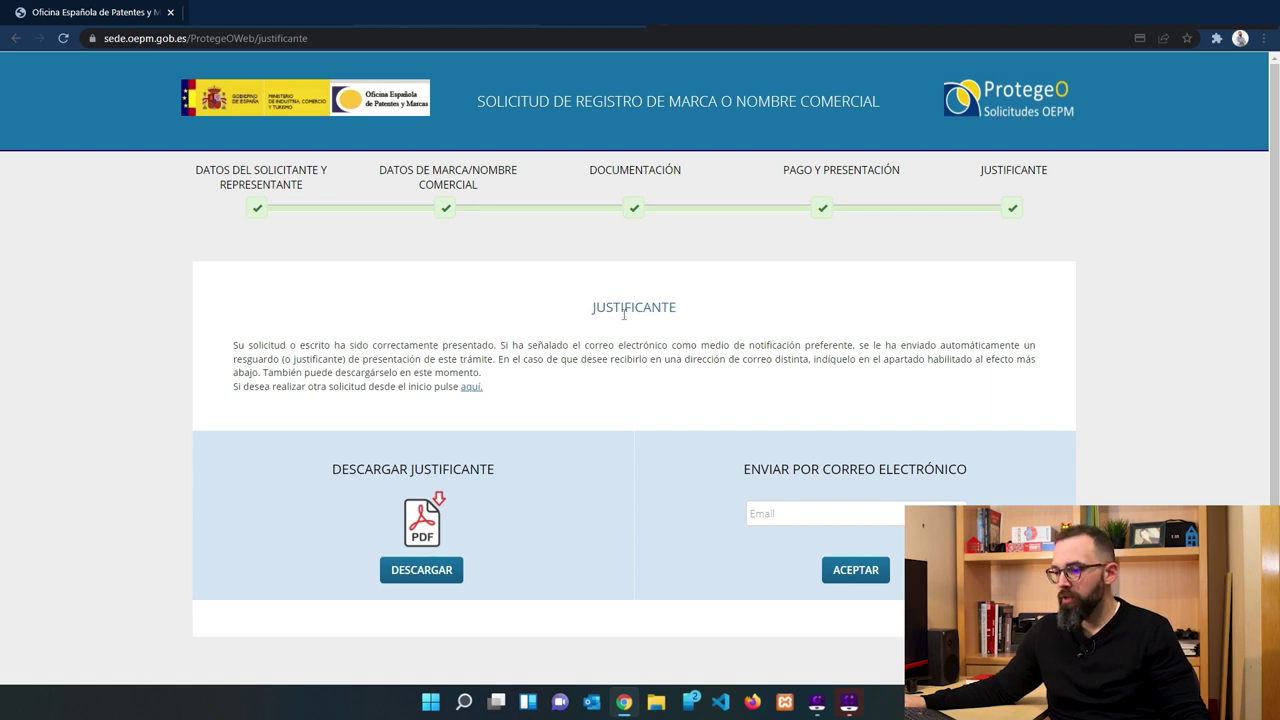
{"action": "left_click", "coordinate": [412, 578]}
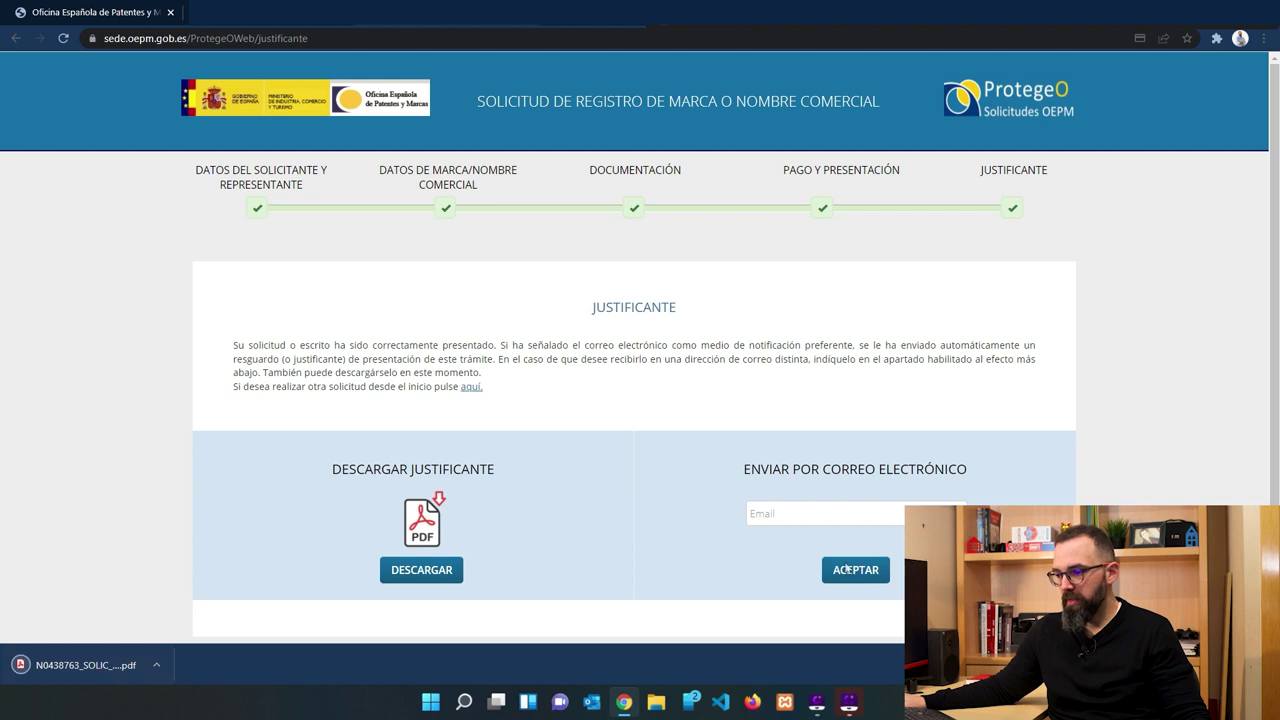
E-mail the receipt to a saved address and acknowledge the sent notice.
{"action": "left_click", "coordinate": [897, 515]}
{"action": "key", "text": "Down"}
{"action": "key", "text": "Down"}
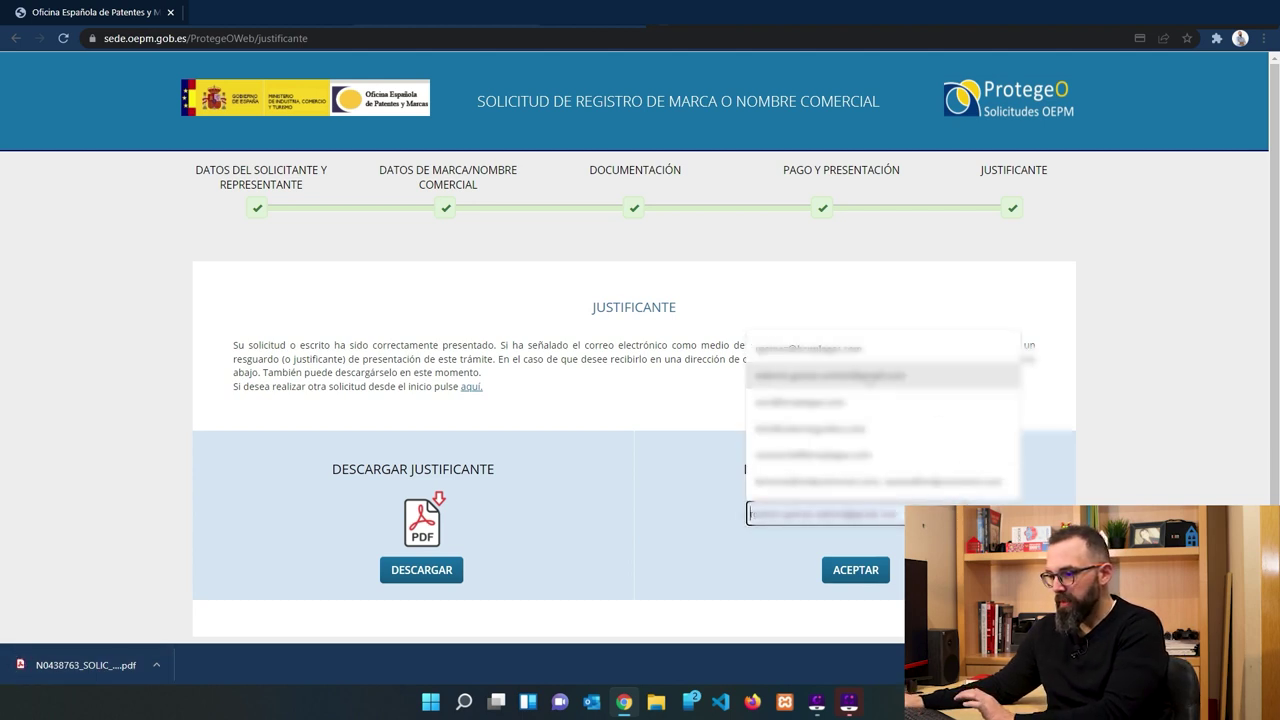
{"action": "key", "text": "Return"}
{"action": "left_click", "coordinate": [855, 571]}
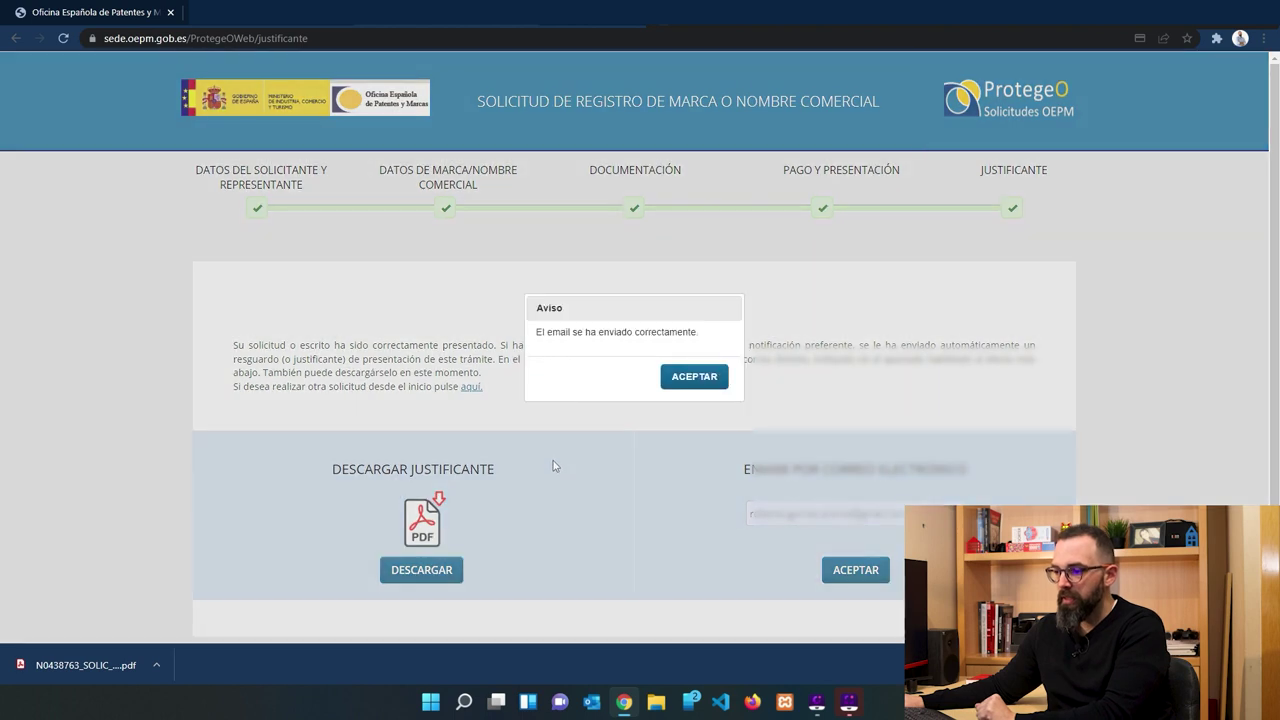
{"action": "left_click", "coordinate": [690, 377]}
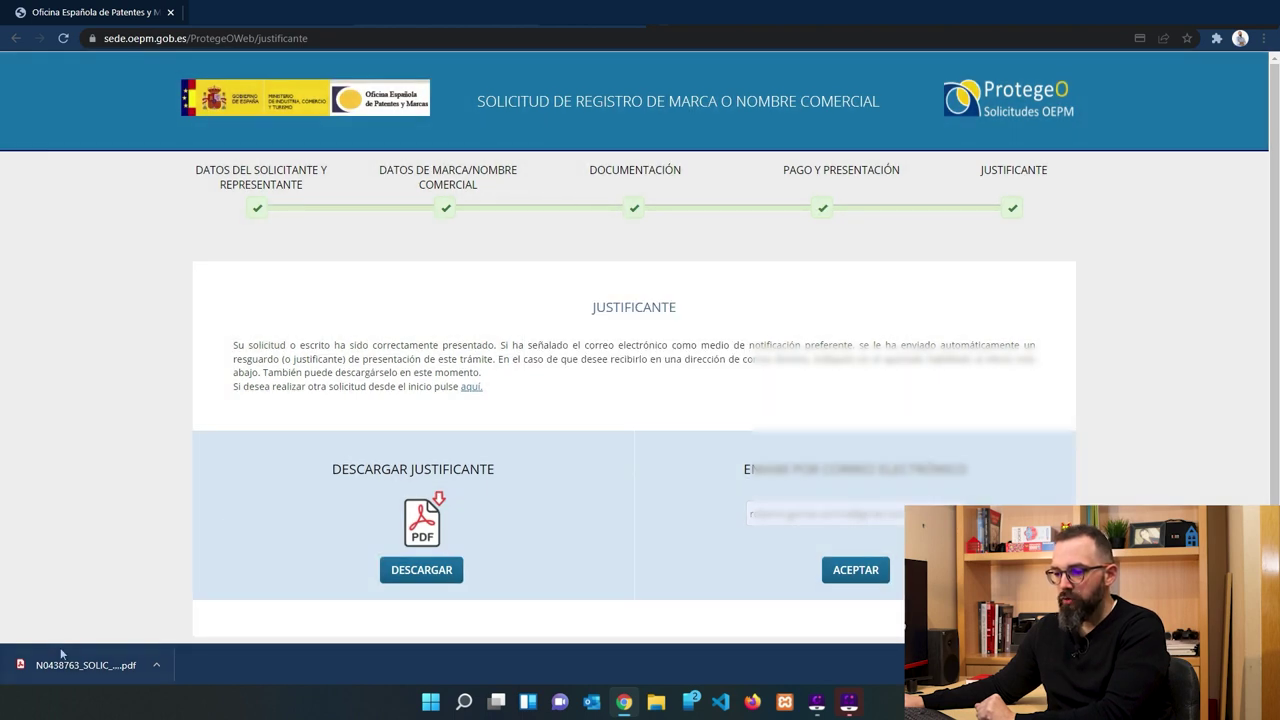
{"action": "left_click", "coordinate": [64, 660]}
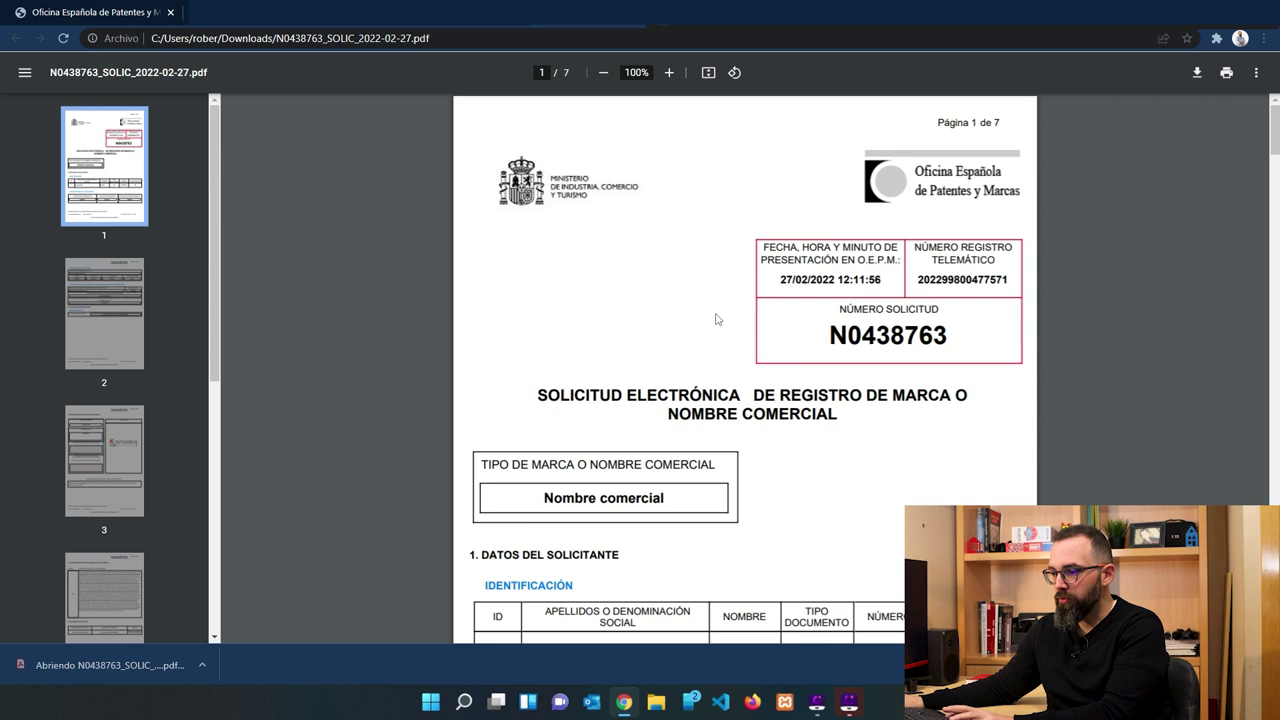
{"action": "scroll", "coordinate": [715, 319], "scroll_direction": "down", "scroll_amount": 1}
{"action": "scroll", "coordinate": [715, 319], "scroll_direction": "up", "scroll_amount": 4}
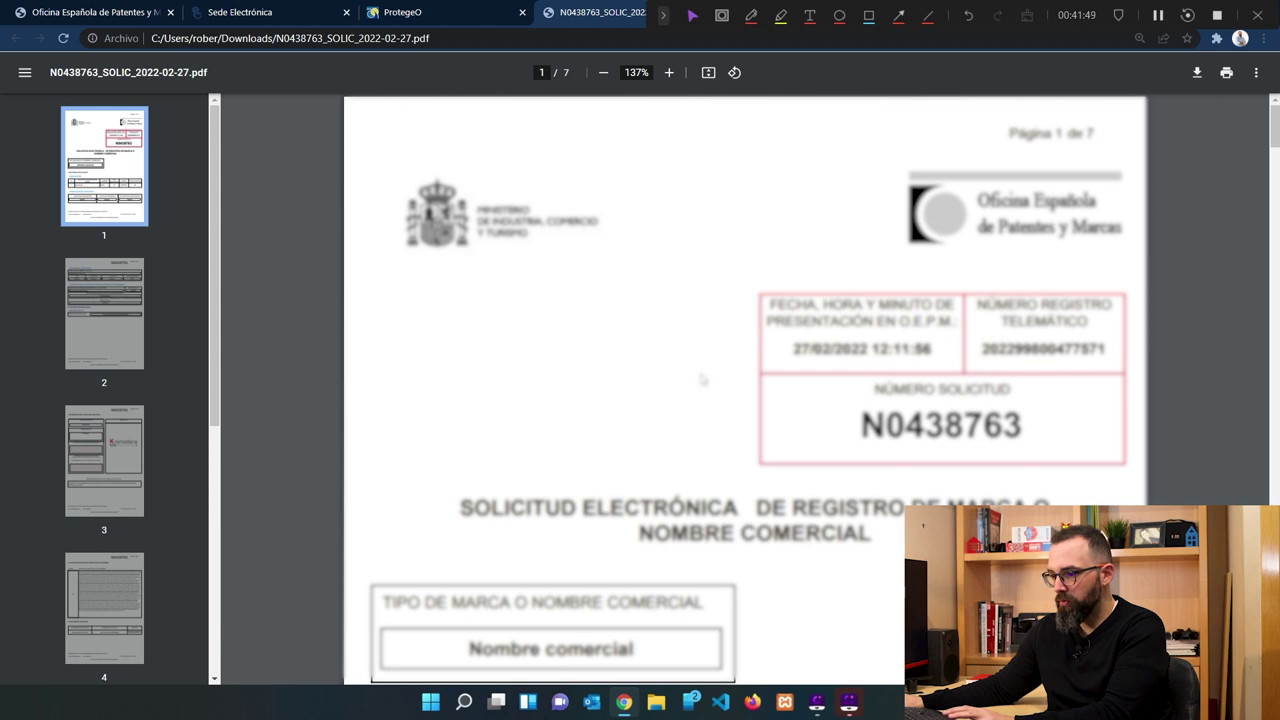
{"action": "scroll", "coordinate": [703, 378], "scroll_direction": "down", "scroll_amount": 14}
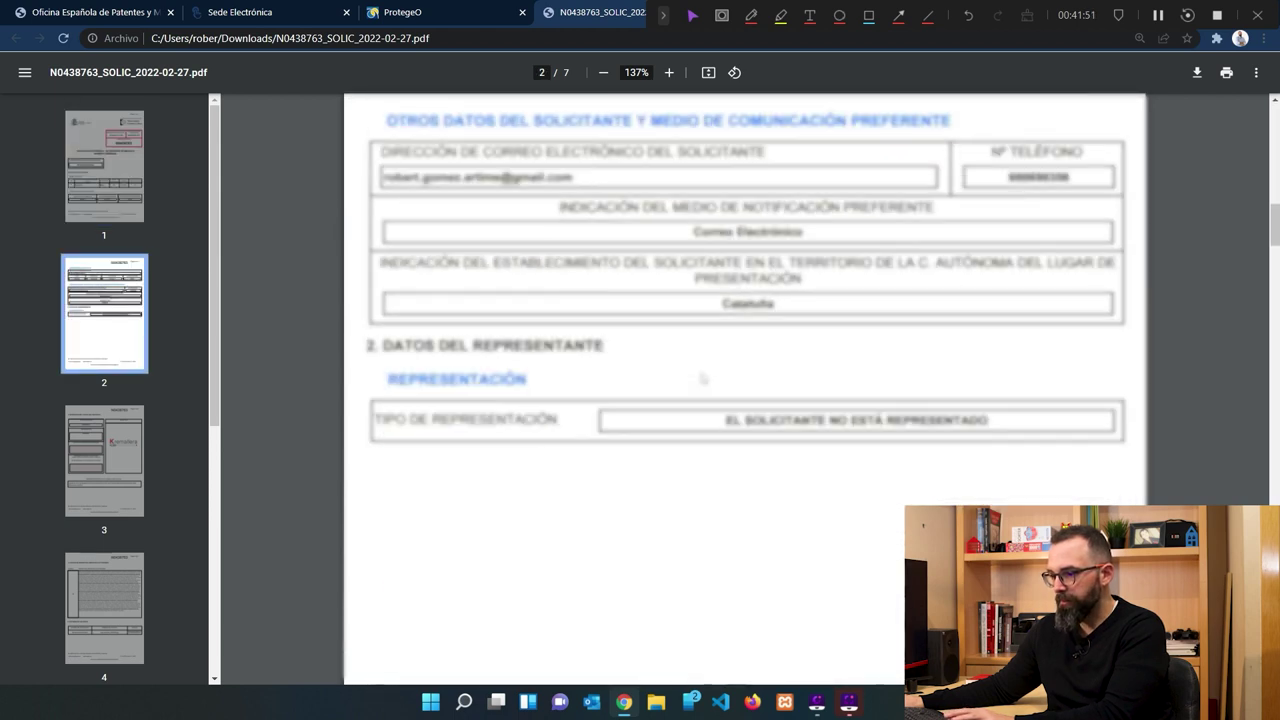
{"action": "scroll", "coordinate": [703, 378], "scroll_direction": "down", "scroll_amount": 18}
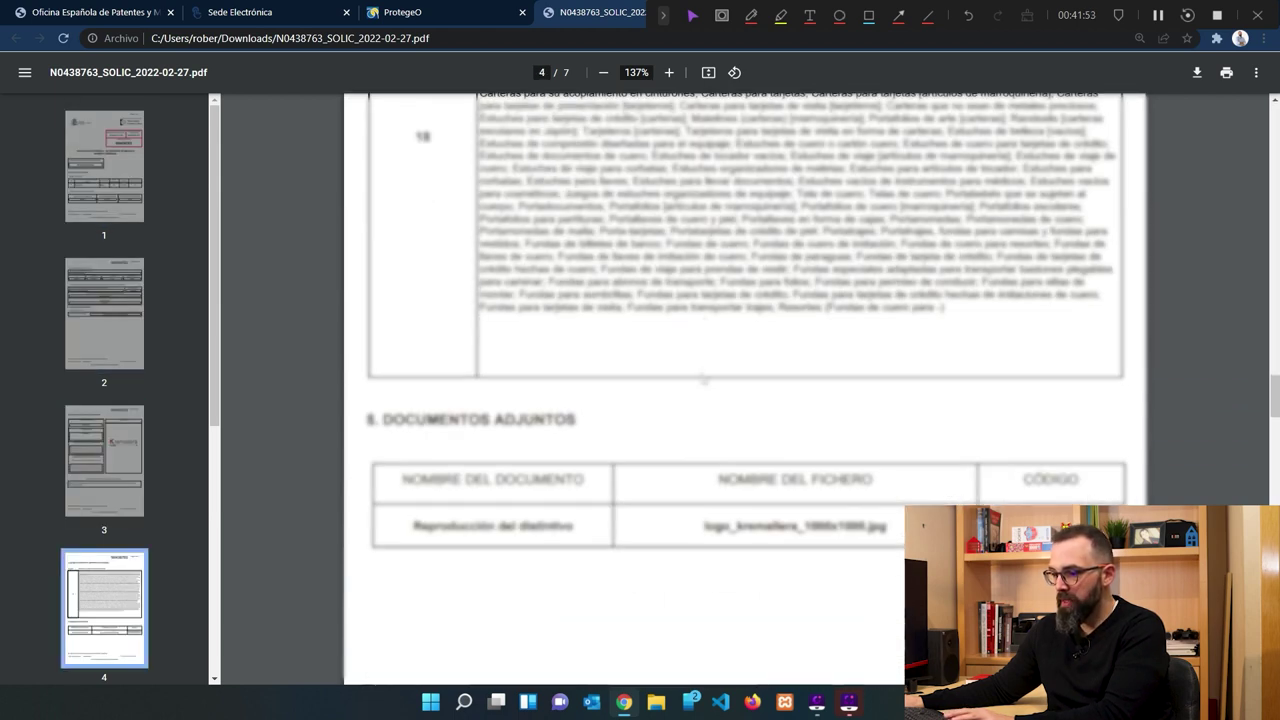
{"action": "scroll", "coordinate": [703, 378], "scroll_direction": "down", "scroll_amount": 10}
{"action": "scroll", "coordinate": [703, 378], "scroll_direction": "down", "scroll_amount": 3}
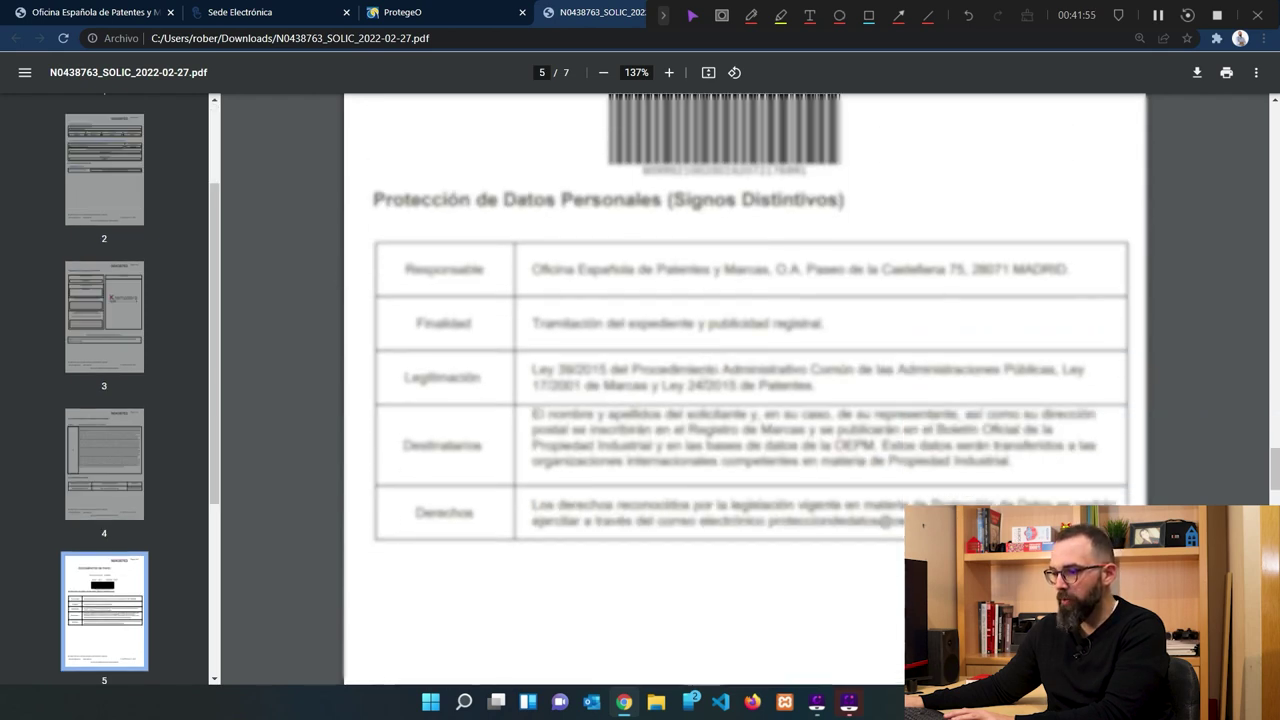